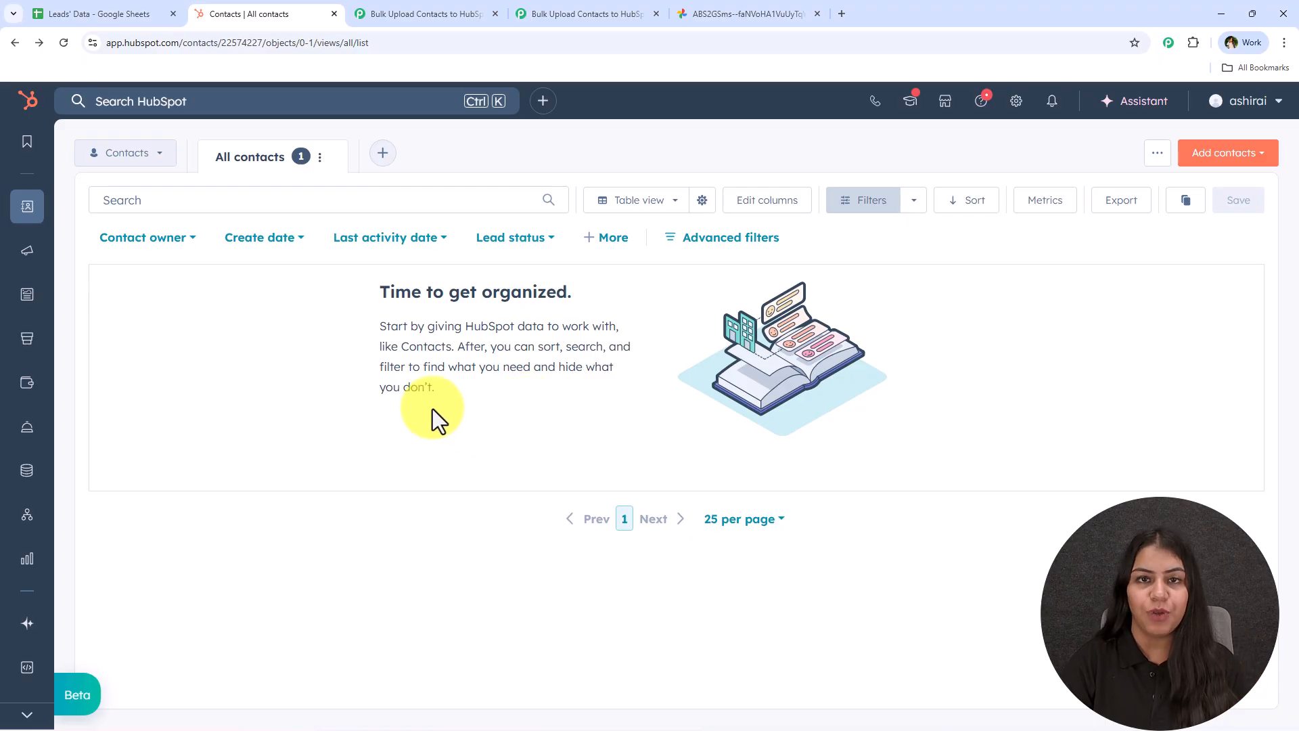
# - Switch to the Leads' Data spreadsheet and review its lead rows from row 2 to row 22
pyautogui.click(89, 8)
pyautogui.moveTo(141, 267); pyautogui.dragTo(137, 615)
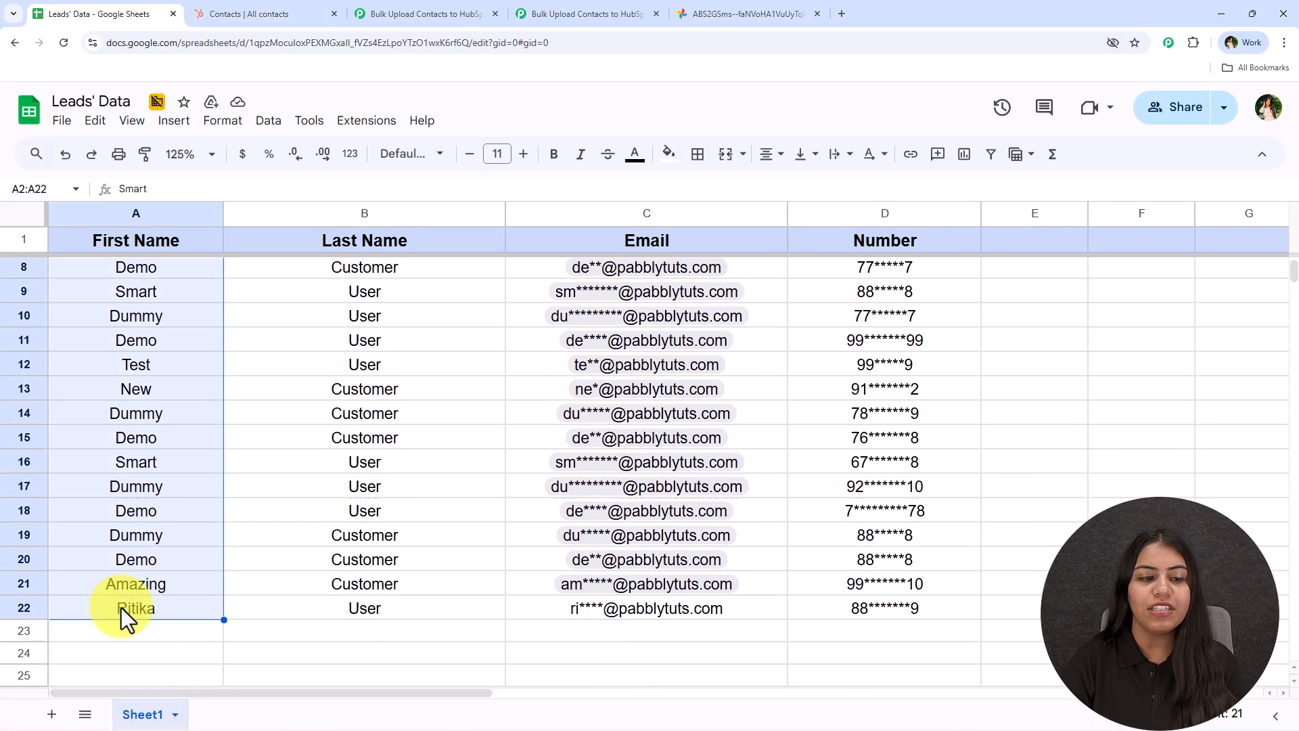
pyautogui.scroll(2, 248, 606)
pyautogui.click(322, 563)
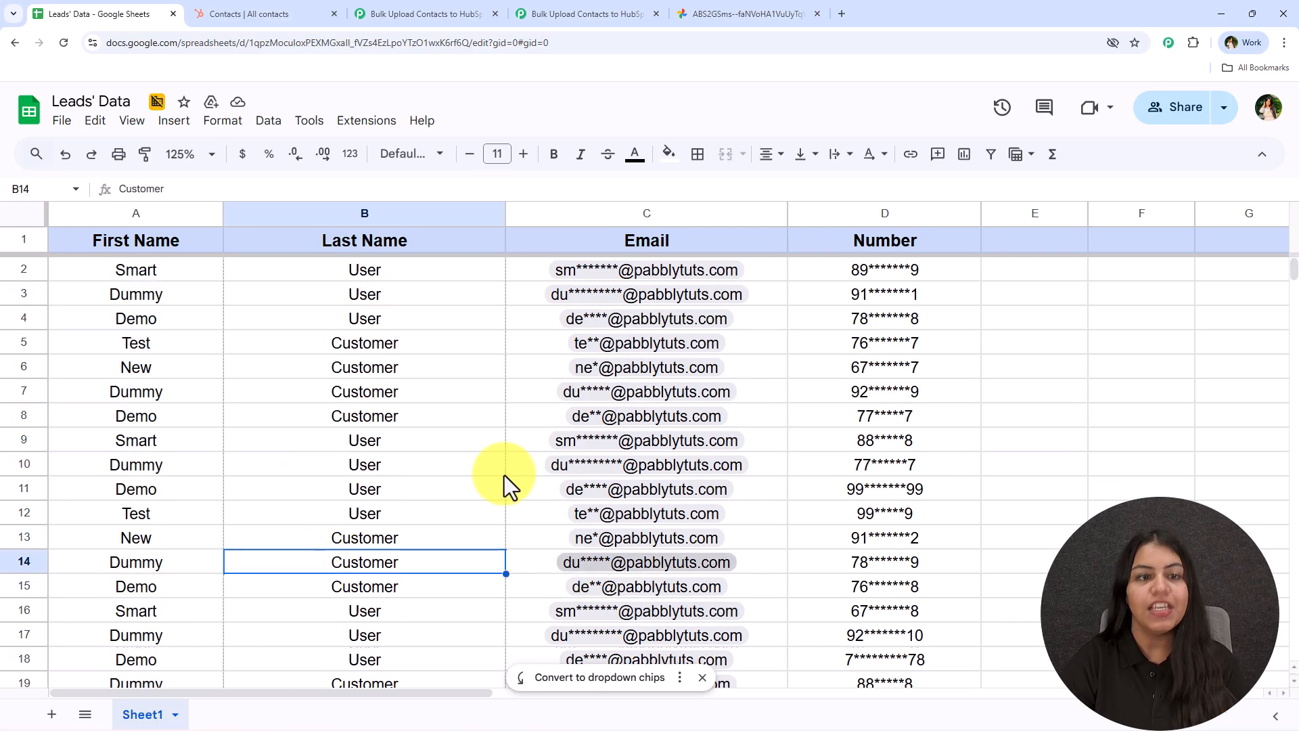
pyautogui.click(407, 427)
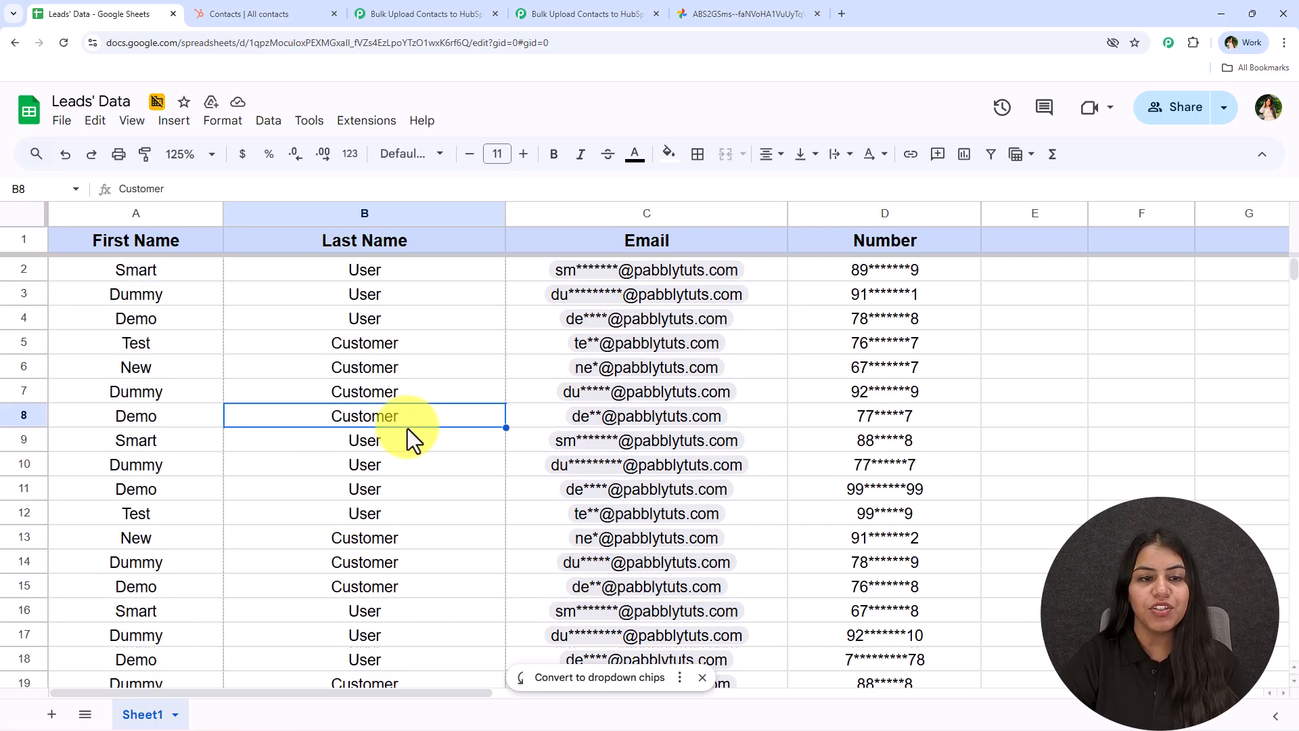
# - Send all rows of the Leads' Data sheet to the workflow with the Pabbly Connect Webhooks add-on's Send All Data command
pyautogui.click(398, 121)
pyautogui.moveTo(379, 318)
pyautogui.click(683, 438)
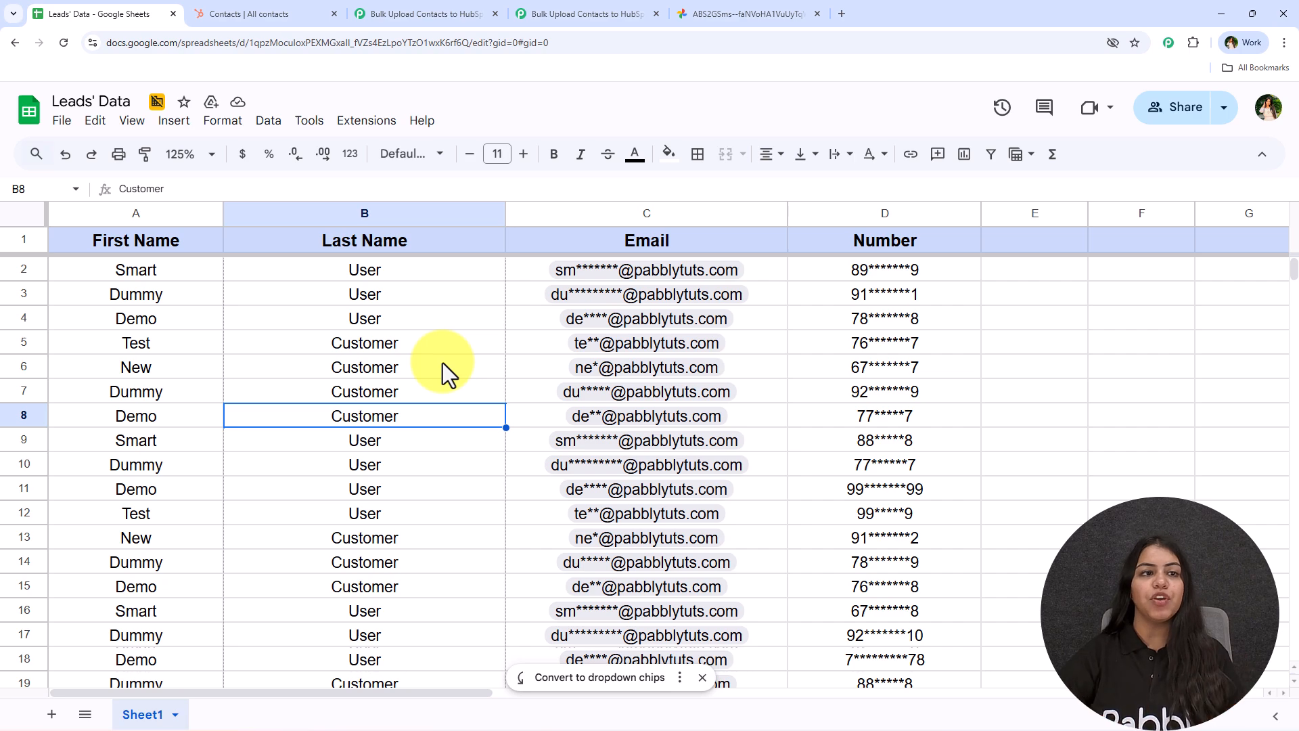
# - Switch to the HubSpot contact list and check the uploaded contacts, selecting and deselecting them all
pyautogui.click(215, 10)
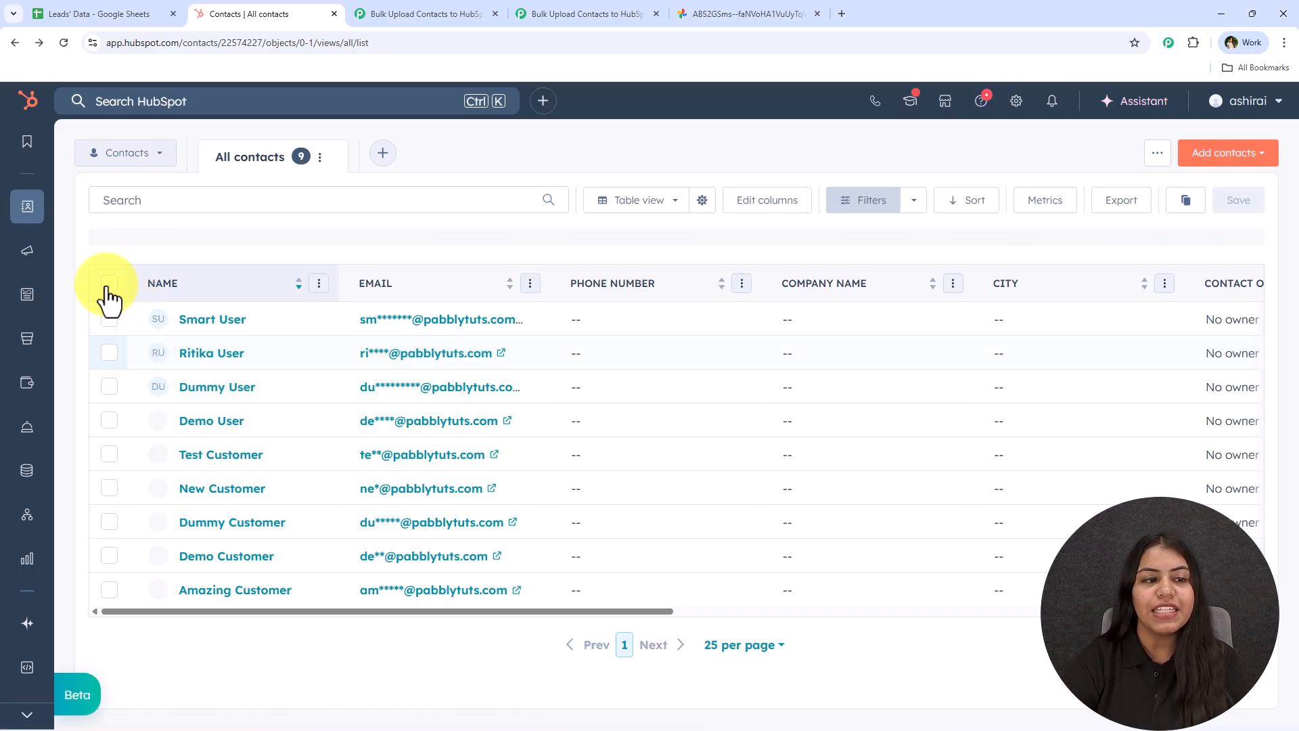
pyautogui.click(108, 284)
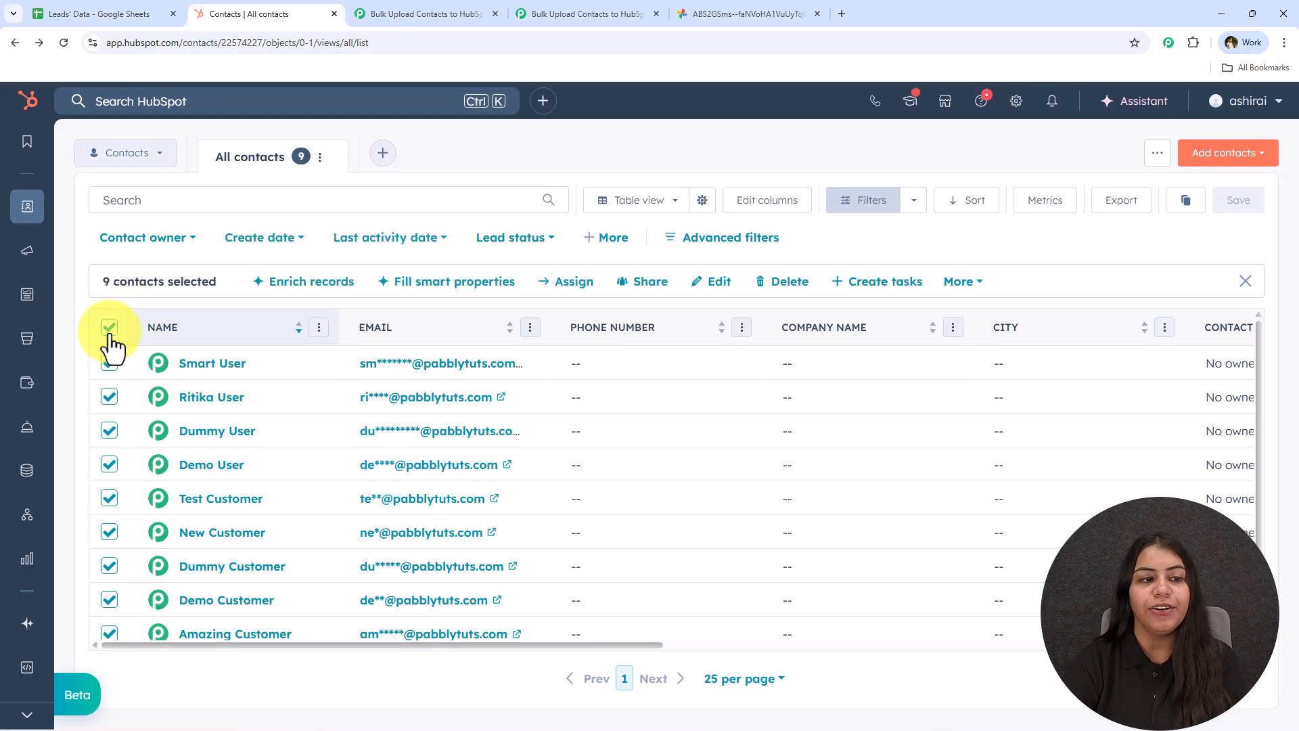
pyautogui.click(109, 328)
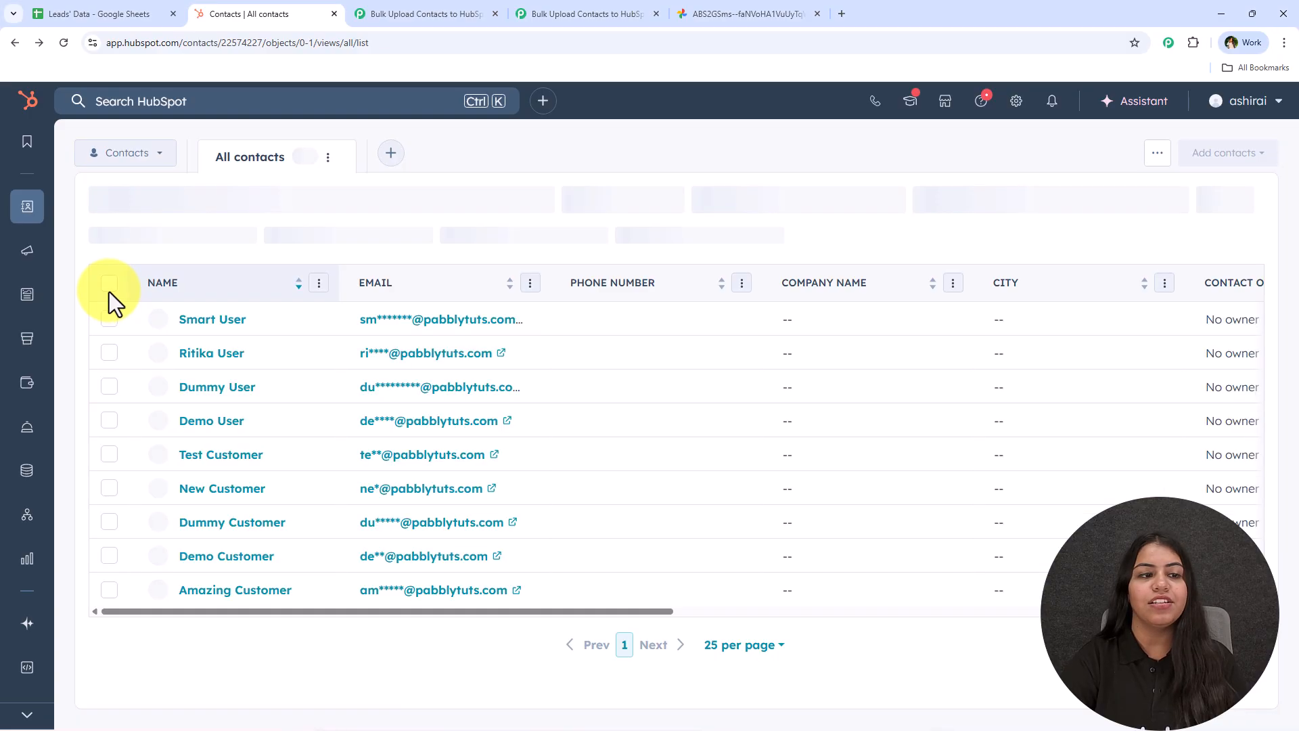
pyautogui.click(109, 286)
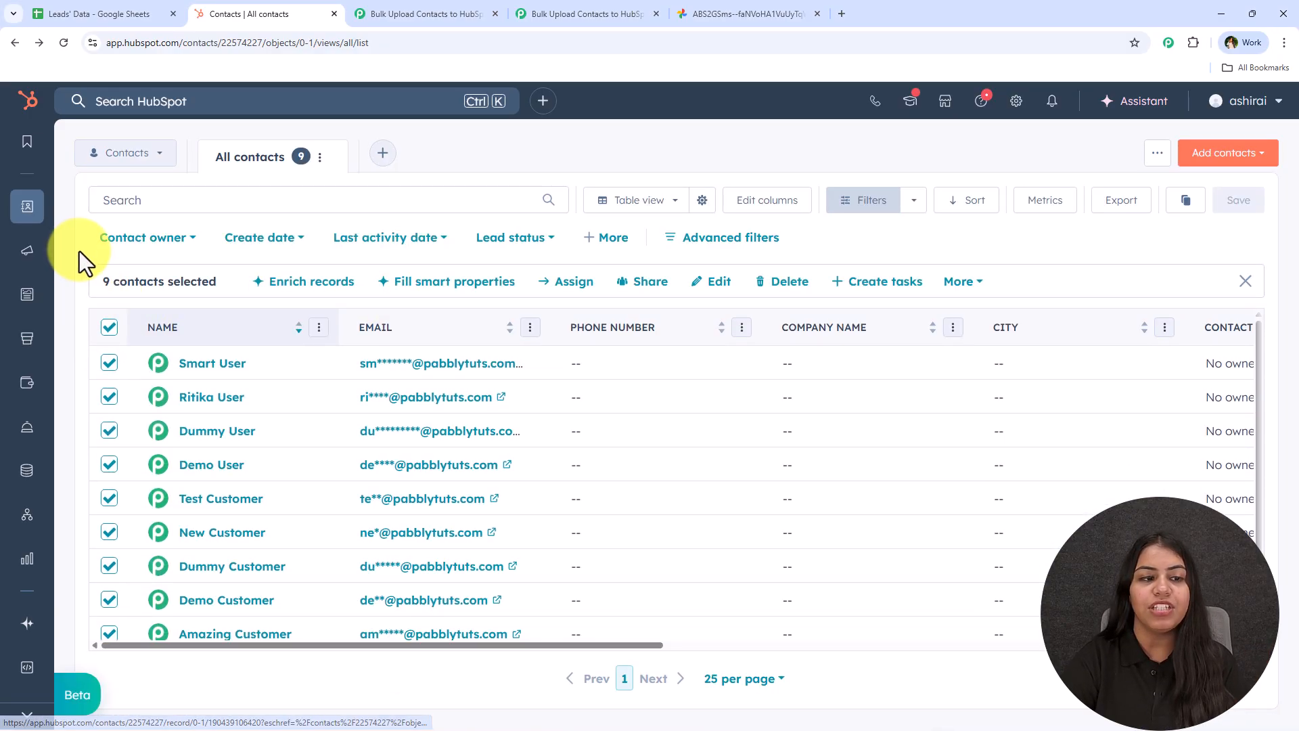
pyautogui.click(110, 329)
# - Examine the finished Google Sheets to HubSpot workflow, the spreadsheet's Pabbly Connect Webhooks options and its lead rows
pyautogui.click(427, 13)
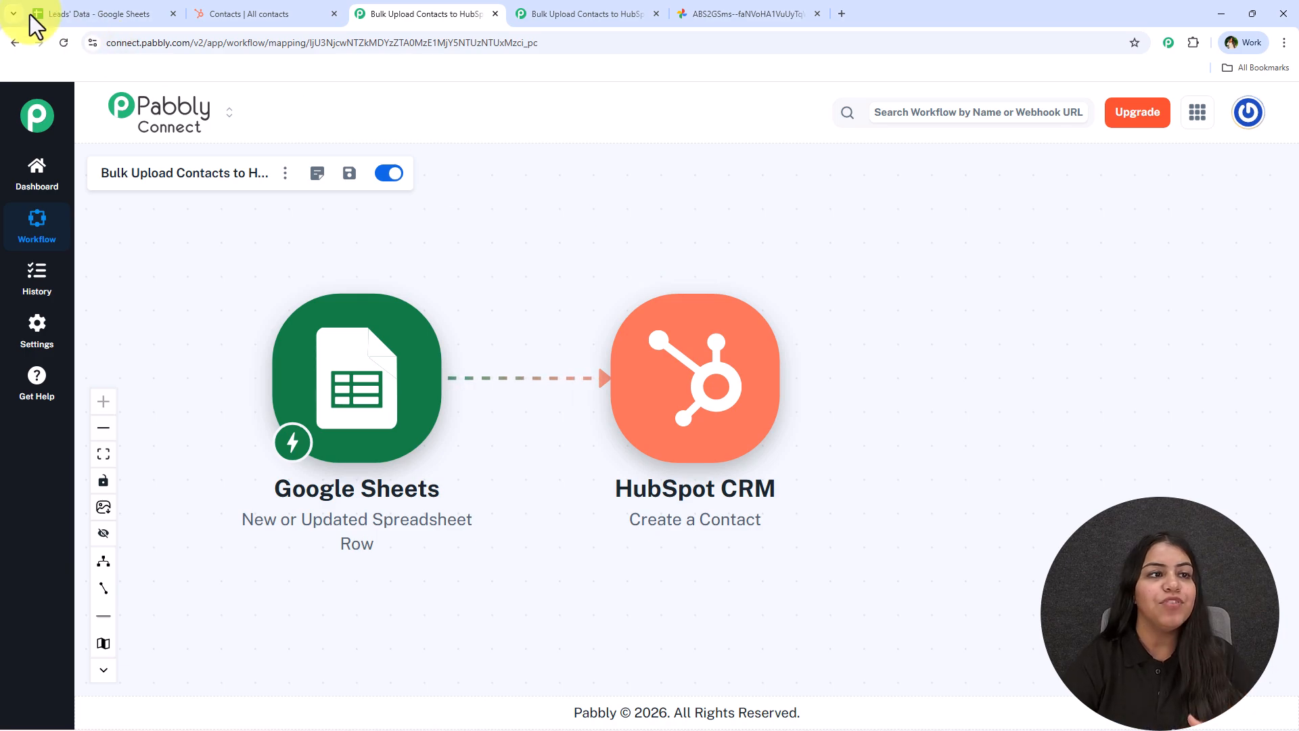
pyautogui.click(84, 14)
pyautogui.click(365, 120)
pyautogui.moveTo(397, 315)
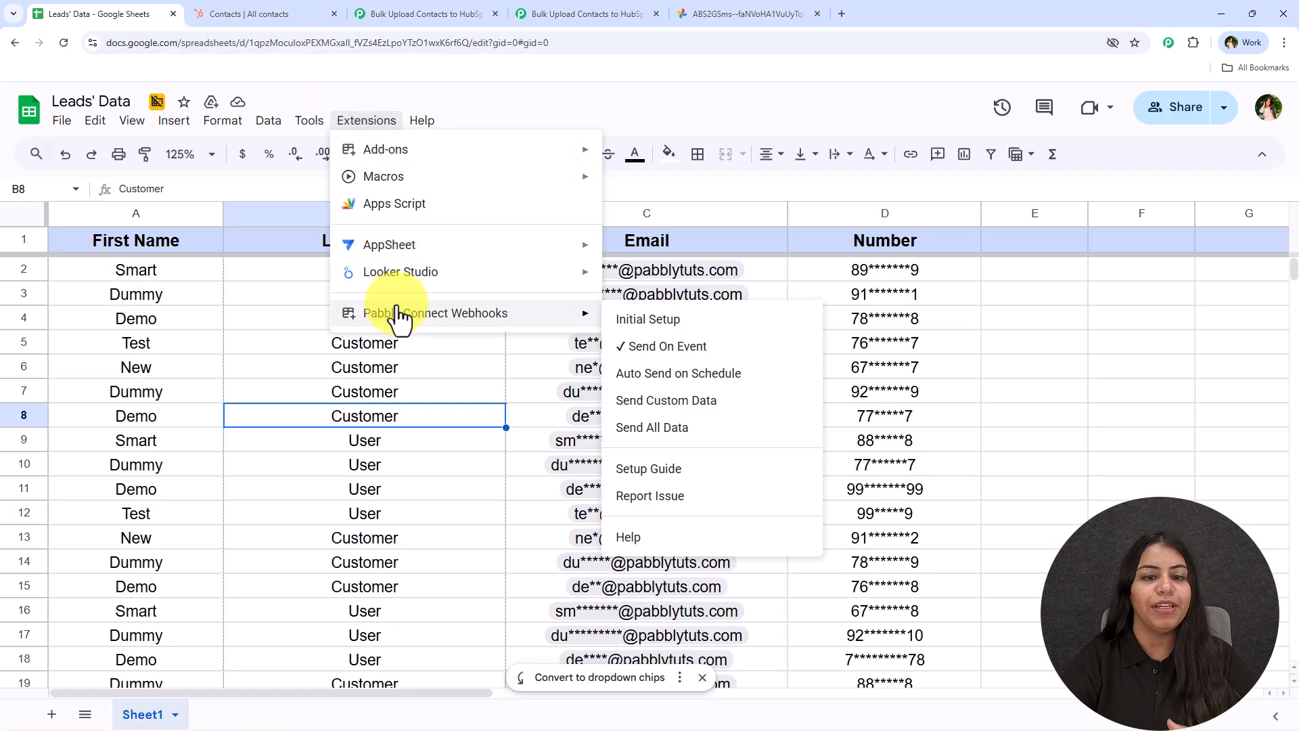
pyautogui.click(195, 512)
pyautogui.moveTo(187, 272); pyautogui.dragTo(181, 707)
pyautogui.click(290, 467)
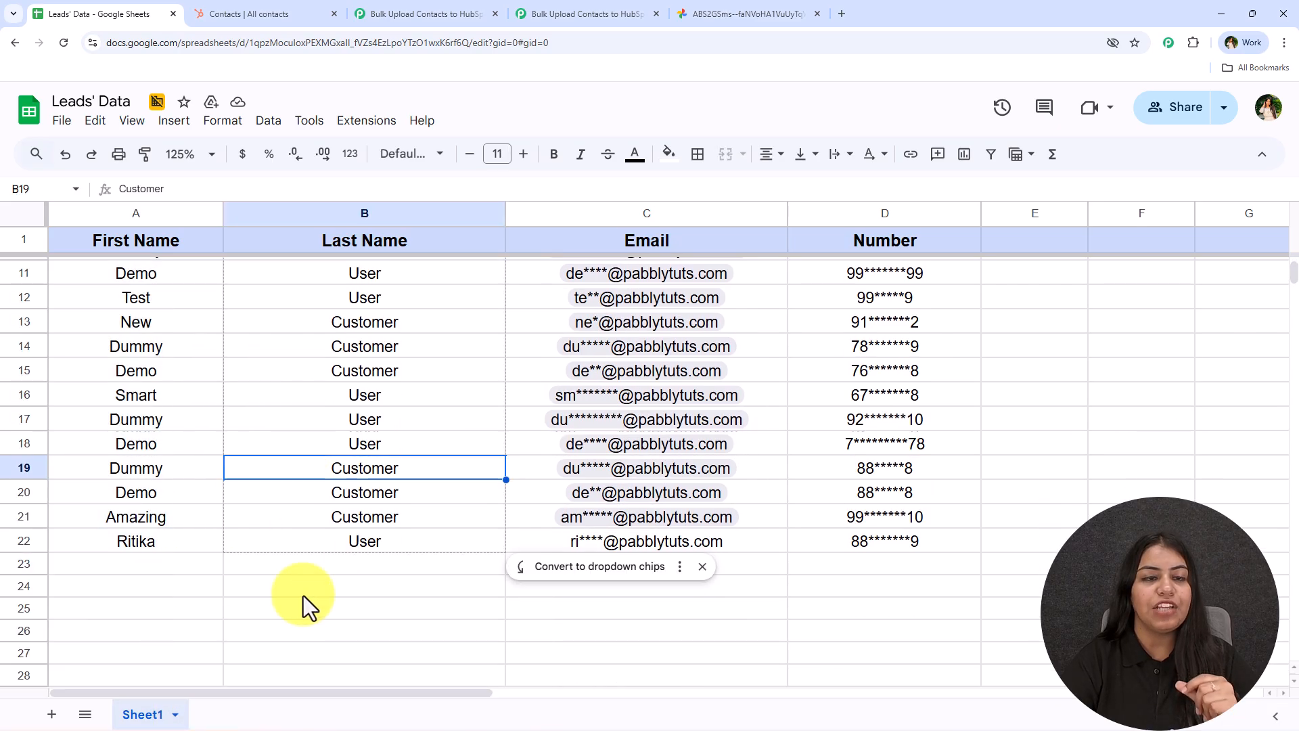
pyautogui.scroll(4, 303, 595)
# - Compare the HubSpot contact list with the finished workflow in Pabbly Connect
pyautogui.click(318, 12)
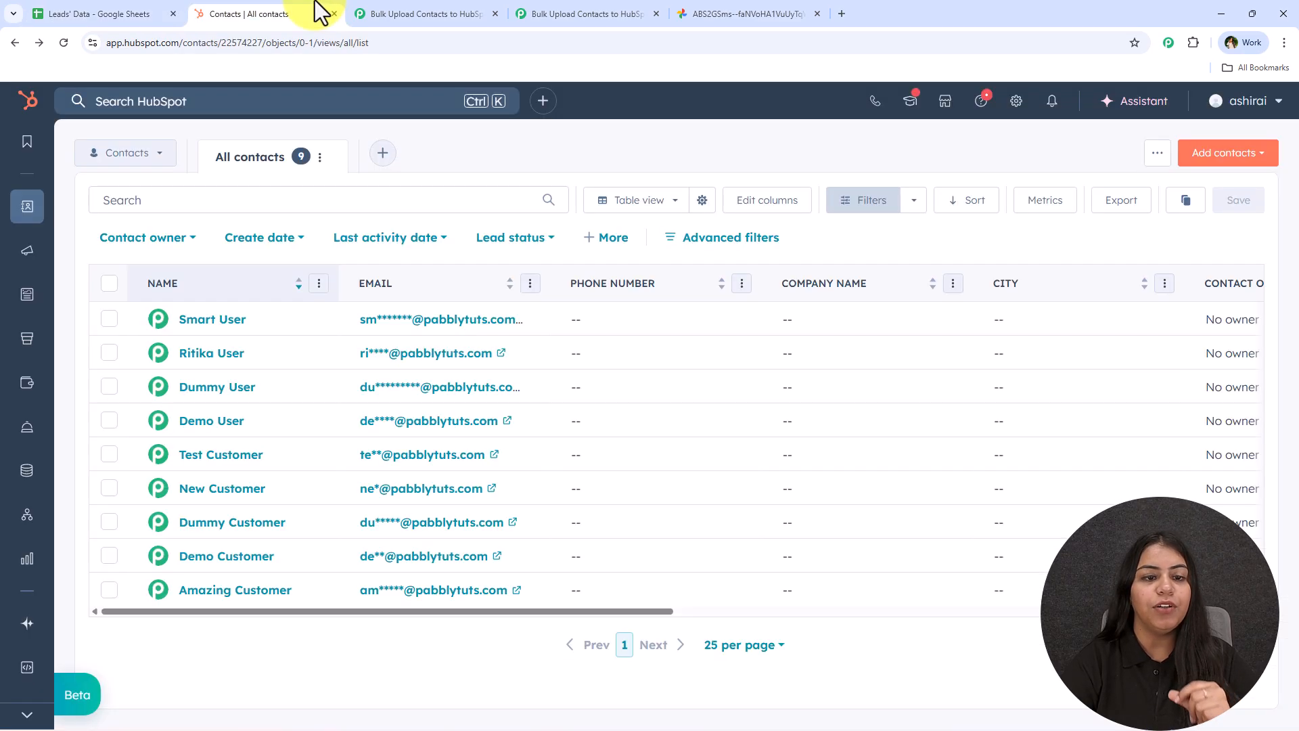
pyautogui.click(468, 13)
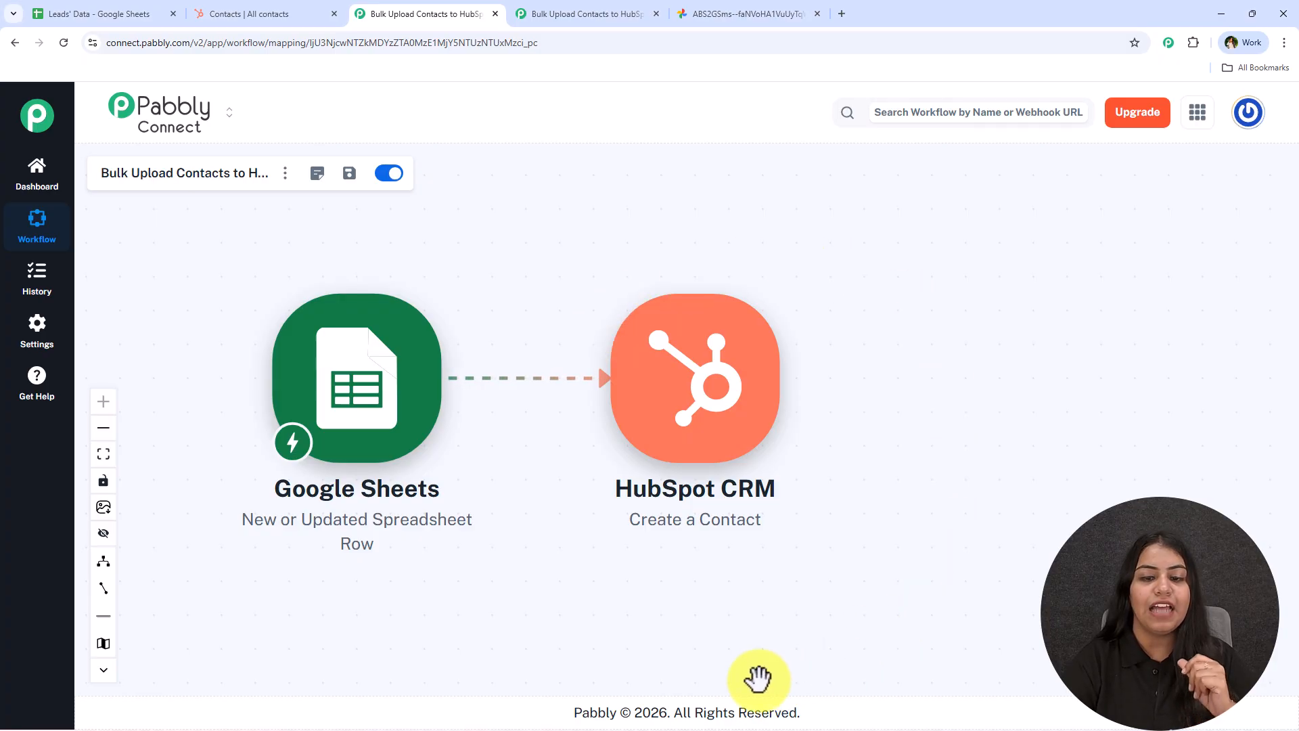
pyautogui.click(319, 12)
# - View the empty bulk upload workflow in Pabbly Connect and the image about bulk uploading contacts to HubSpot
pyautogui.click(550, 13)
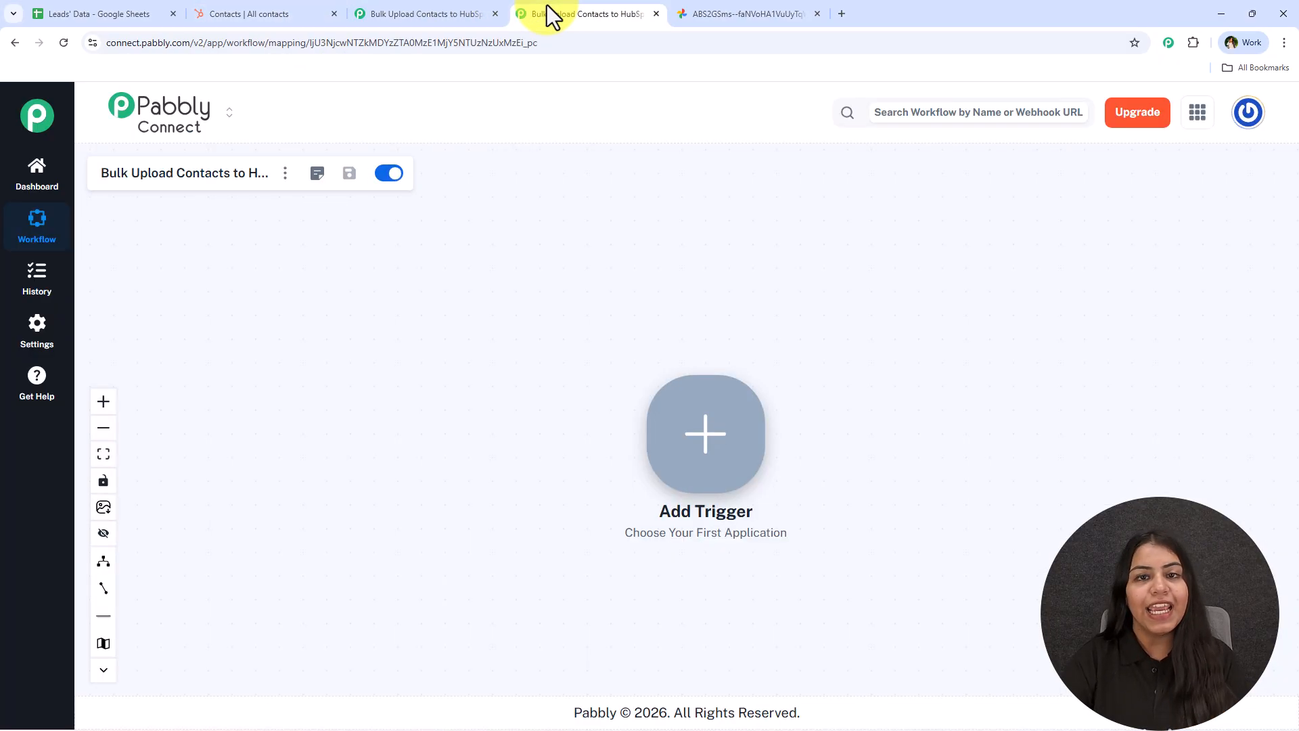
pyautogui.scroll(3, 782, 328)
pyautogui.moveTo(801, 418); pyautogui.dragTo(796, 292)
pyautogui.click(738, 13)
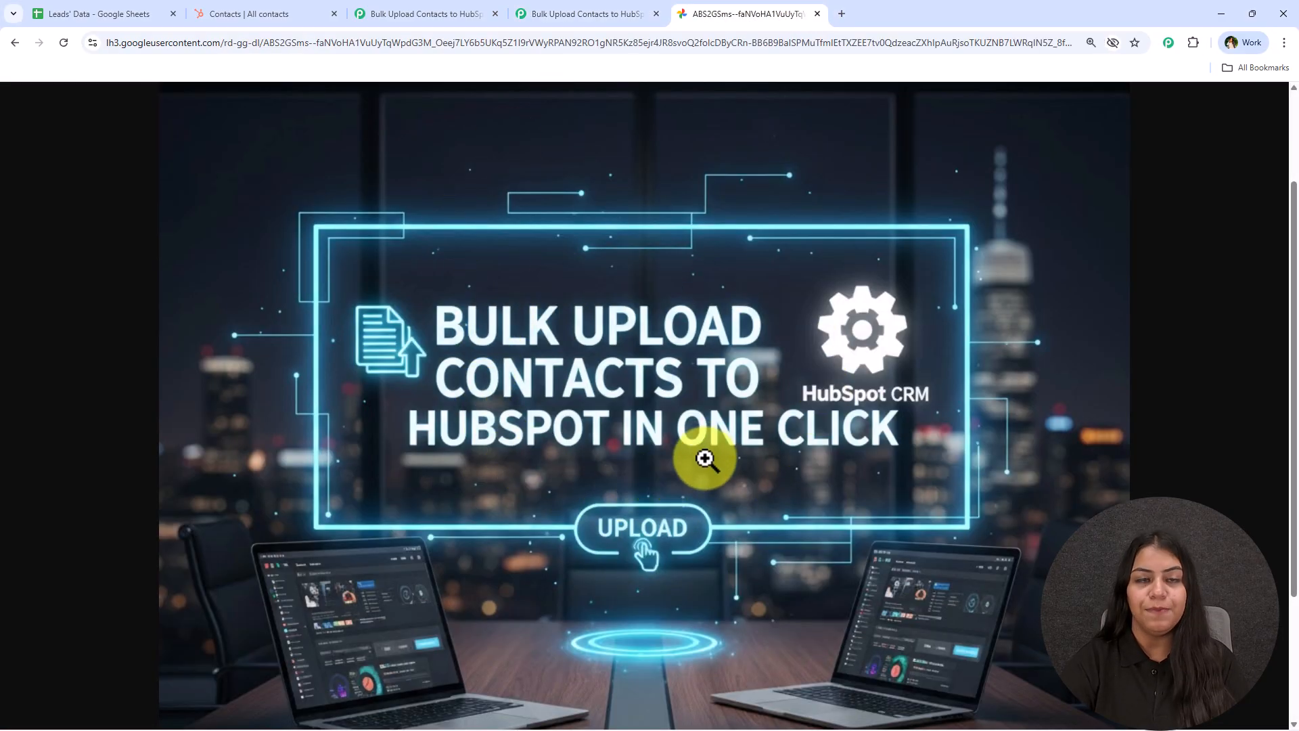
pyautogui.click(528, 14)
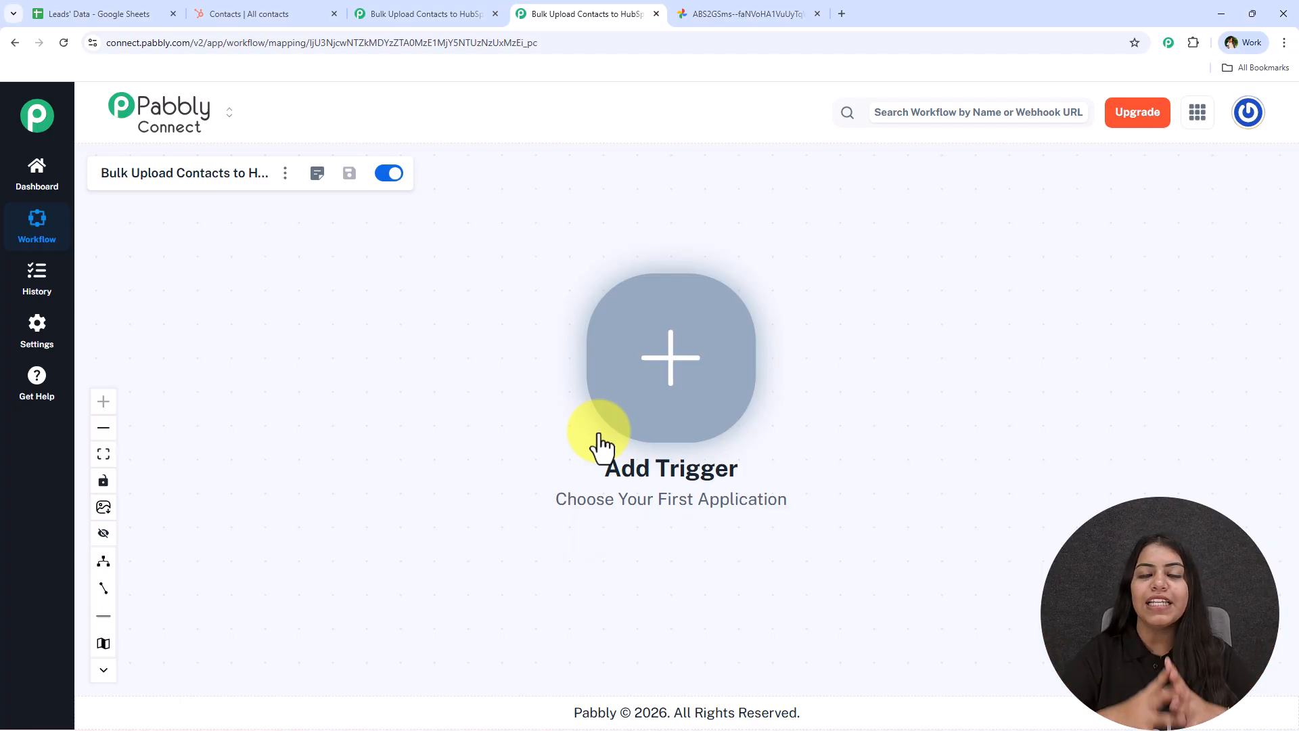
pyautogui.moveTo(814, 395); pyautogui.dragTo(521, 394)
# - Open the Pabbly Connect website at pabbly.com/connect in a new browser tab
pyautogui.click(842, 13)
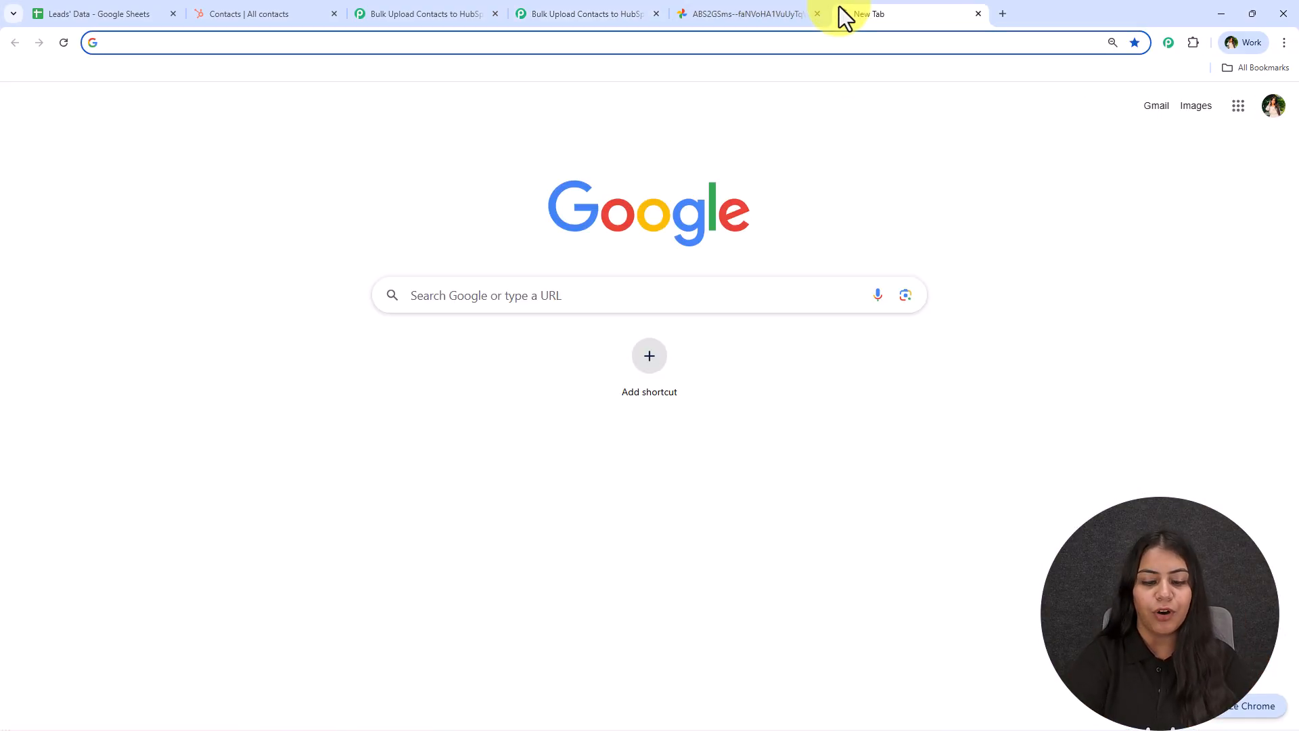
pyautogui.write('pabbly.com/conn')
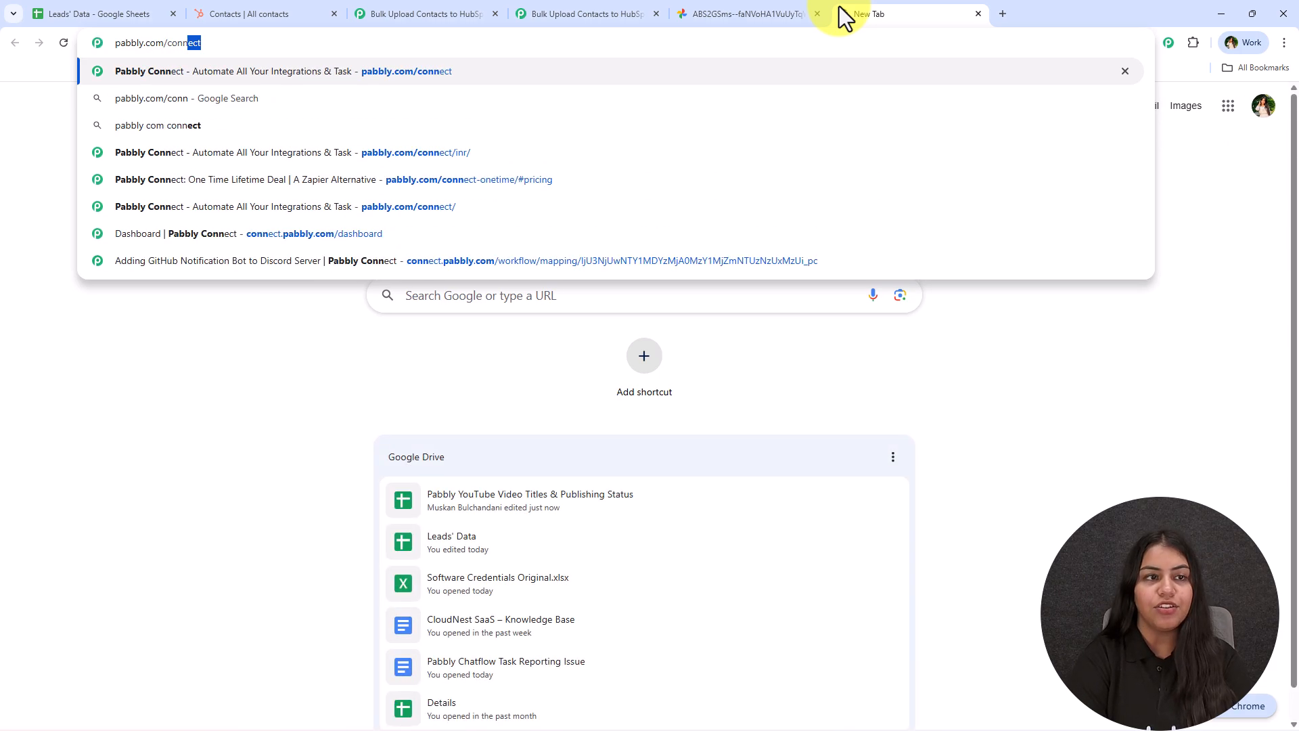
pyautogui.press('Return')
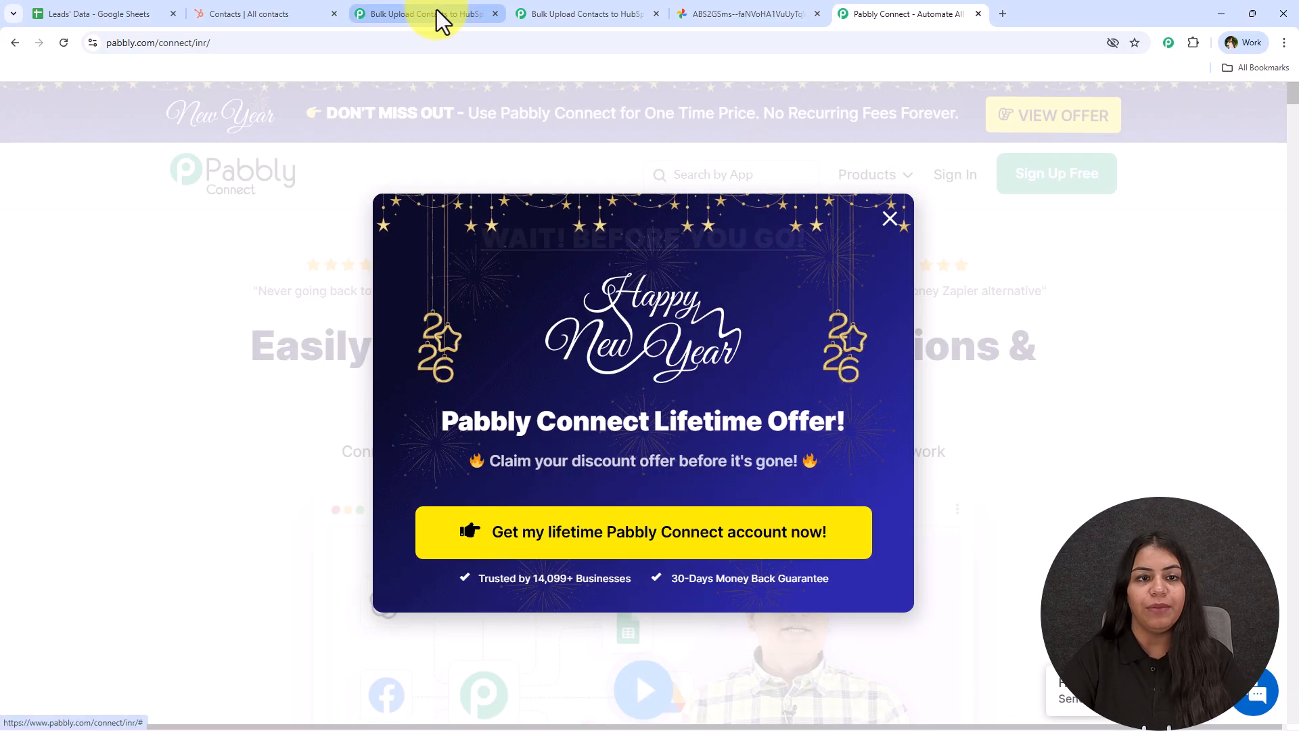
# - Reload the HubSpot contact list, select all contacts, and return to the Pabbly Connect website
pyautogui.click(223, 14)
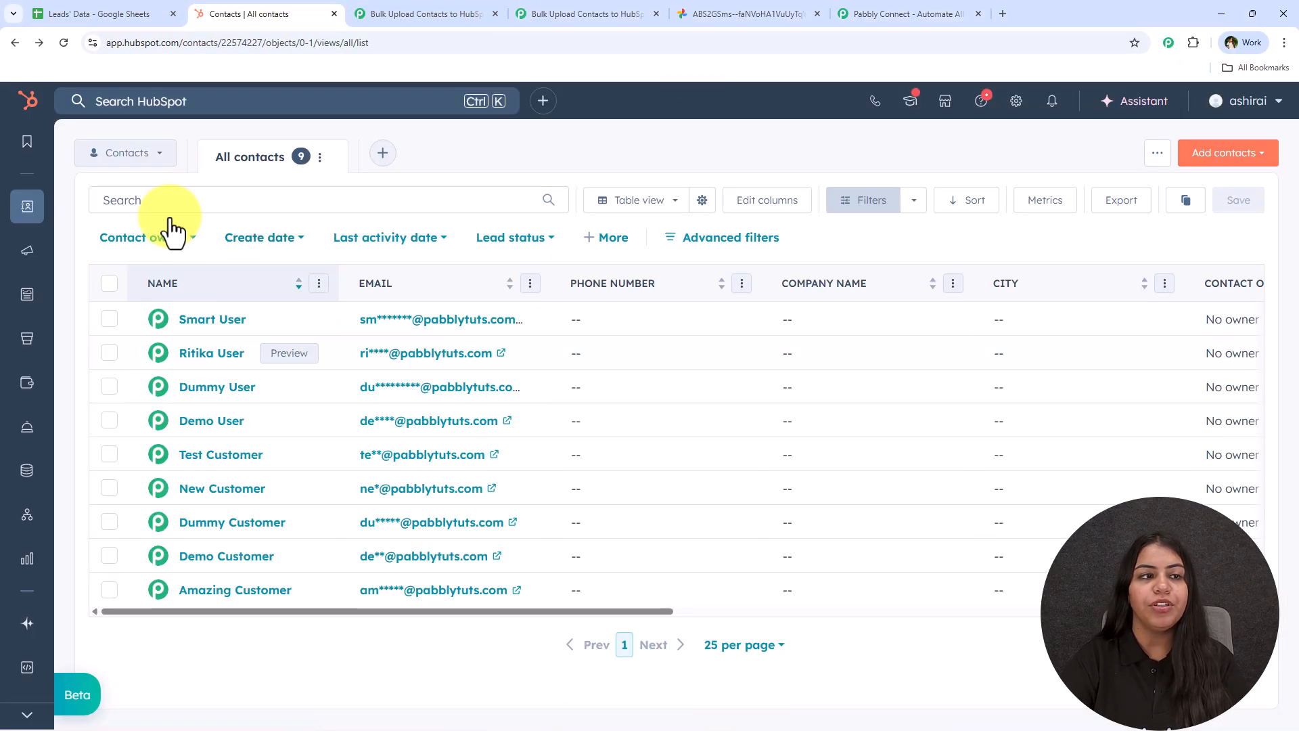
pyautogui.click(64, 42)
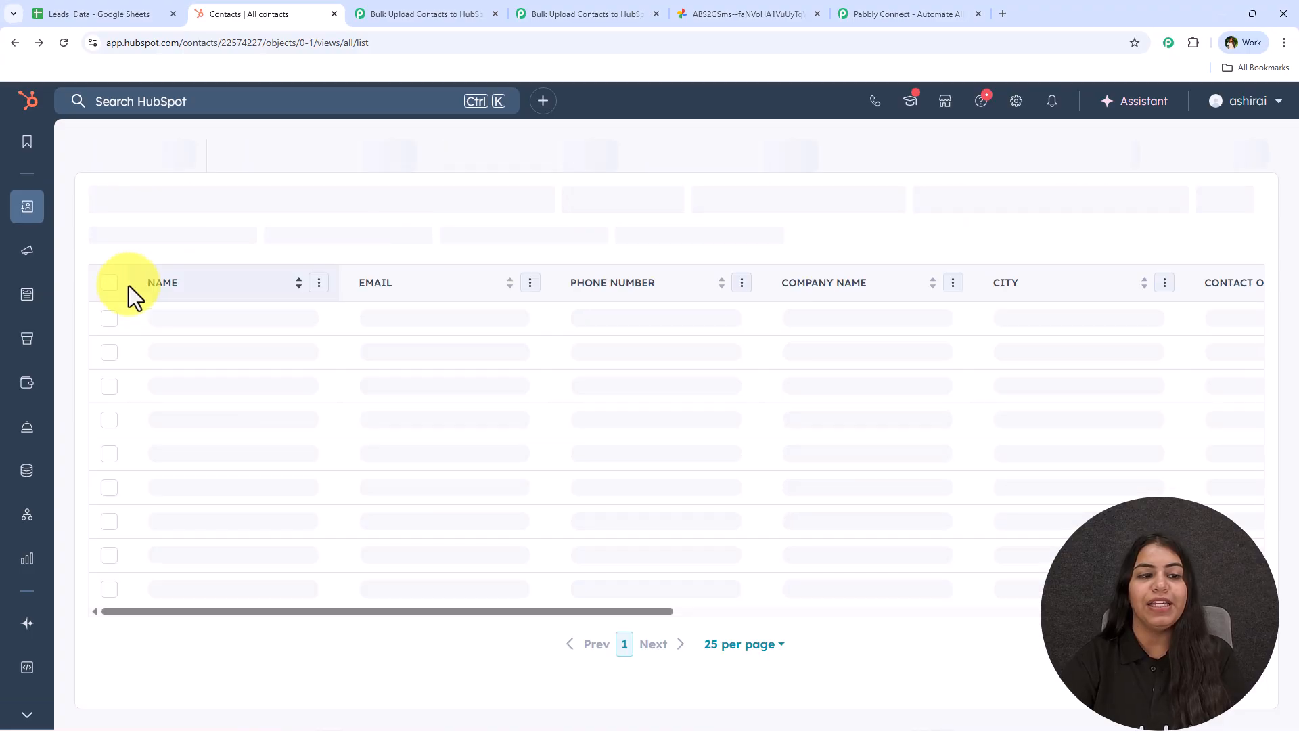
pyautogui.click(116, 288)
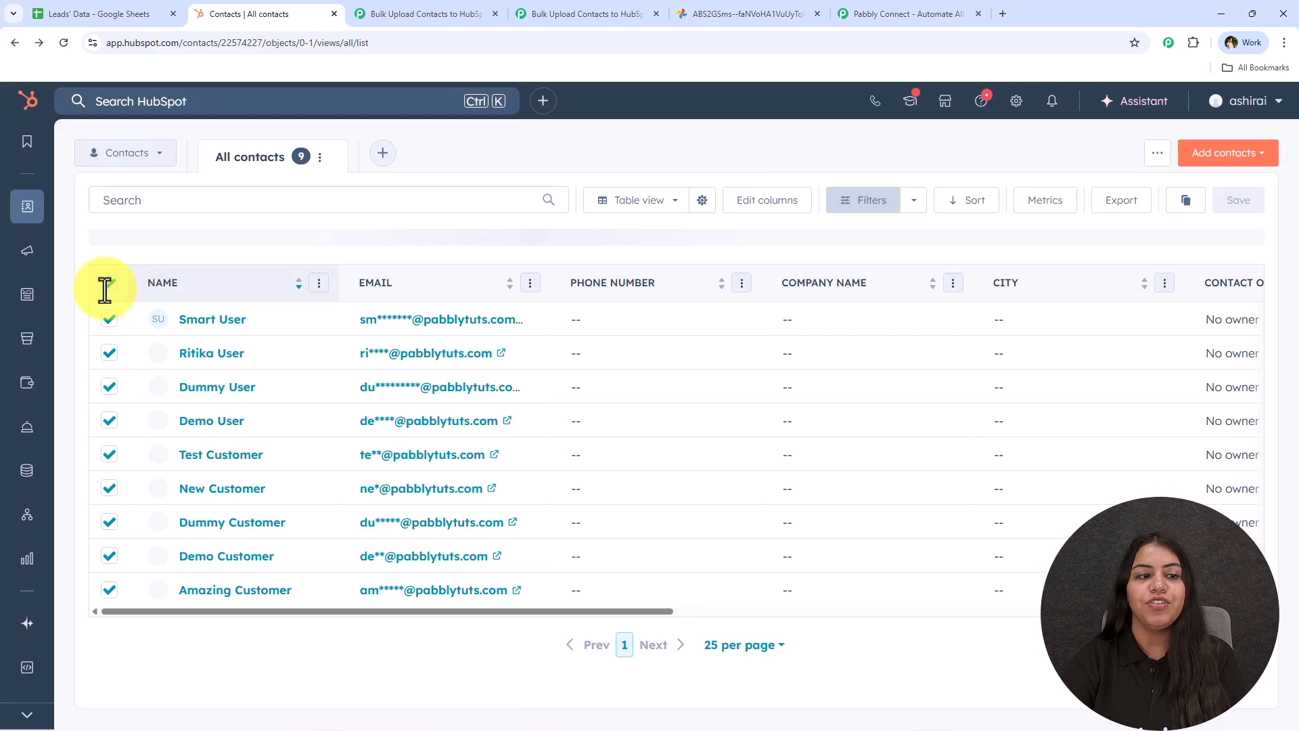
pyautogui.click(808, 15)
pyautogui.click(855, 9)
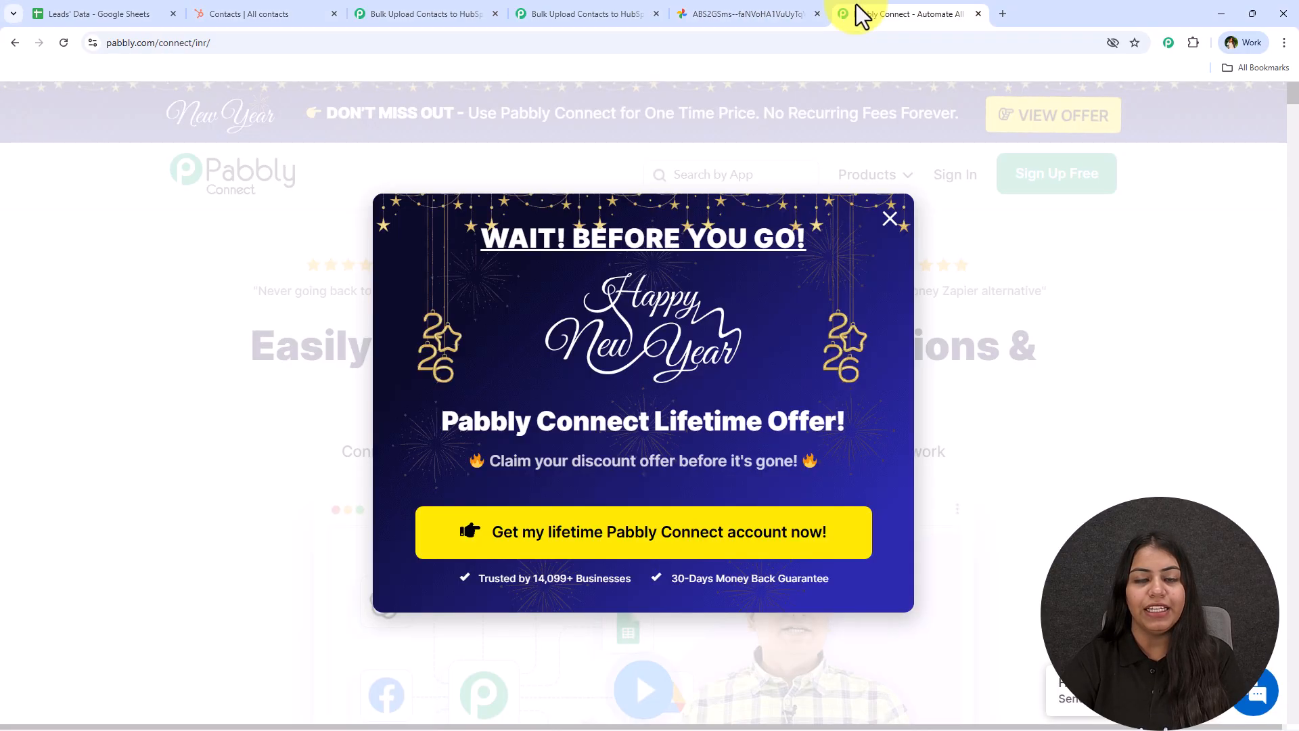
# - Compare the finished Google Sheets to HubSpot CRM workflow with the empty one and stay on the empty workflow
pyautogui.click(569, 13)
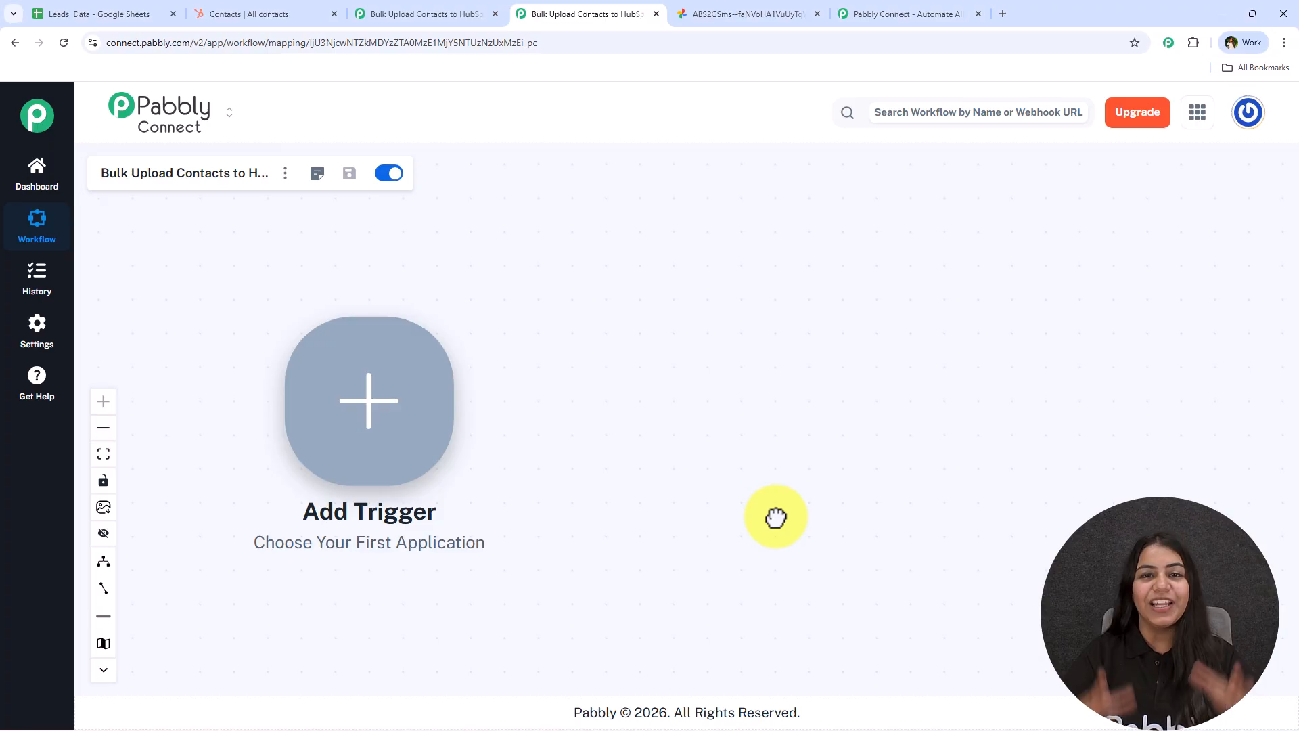
pyautogui.click(473, 12)
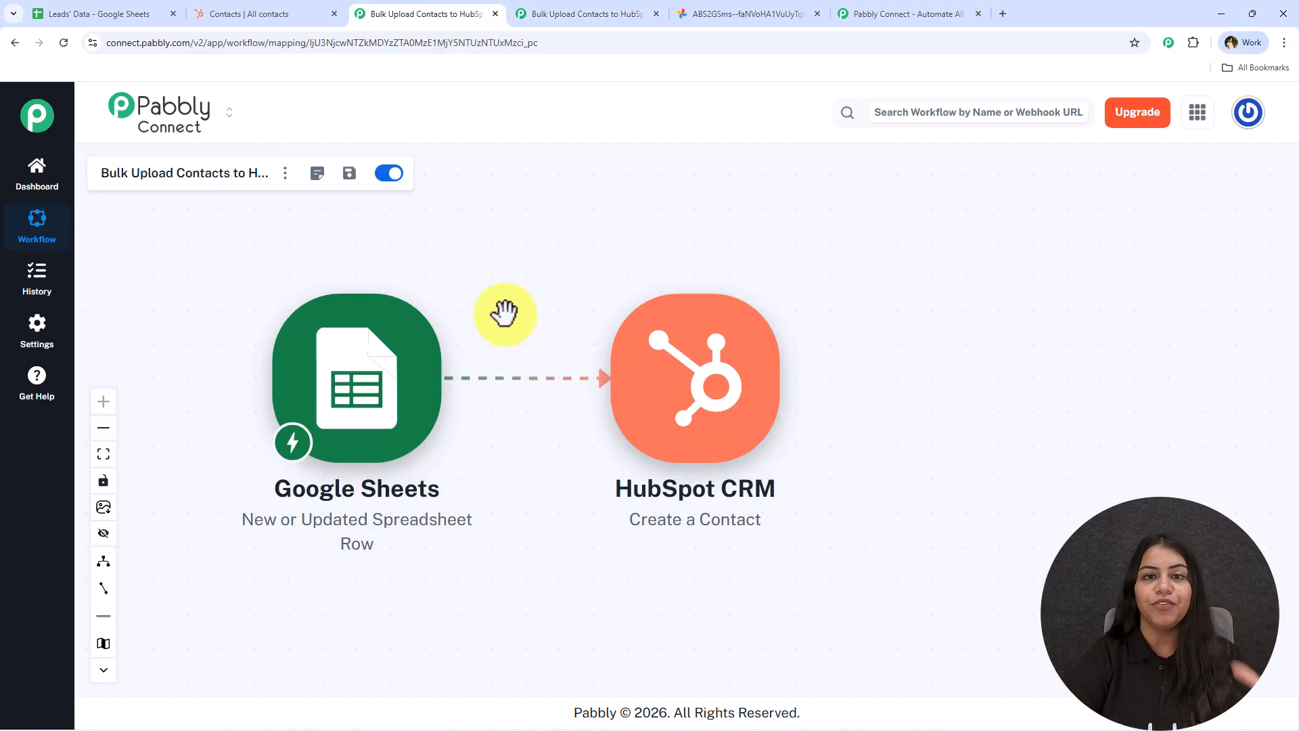
pyautogui.click(535, 5)
pyautogui.moveTo(577, 278); pyautogui.dragTo(771, 261)
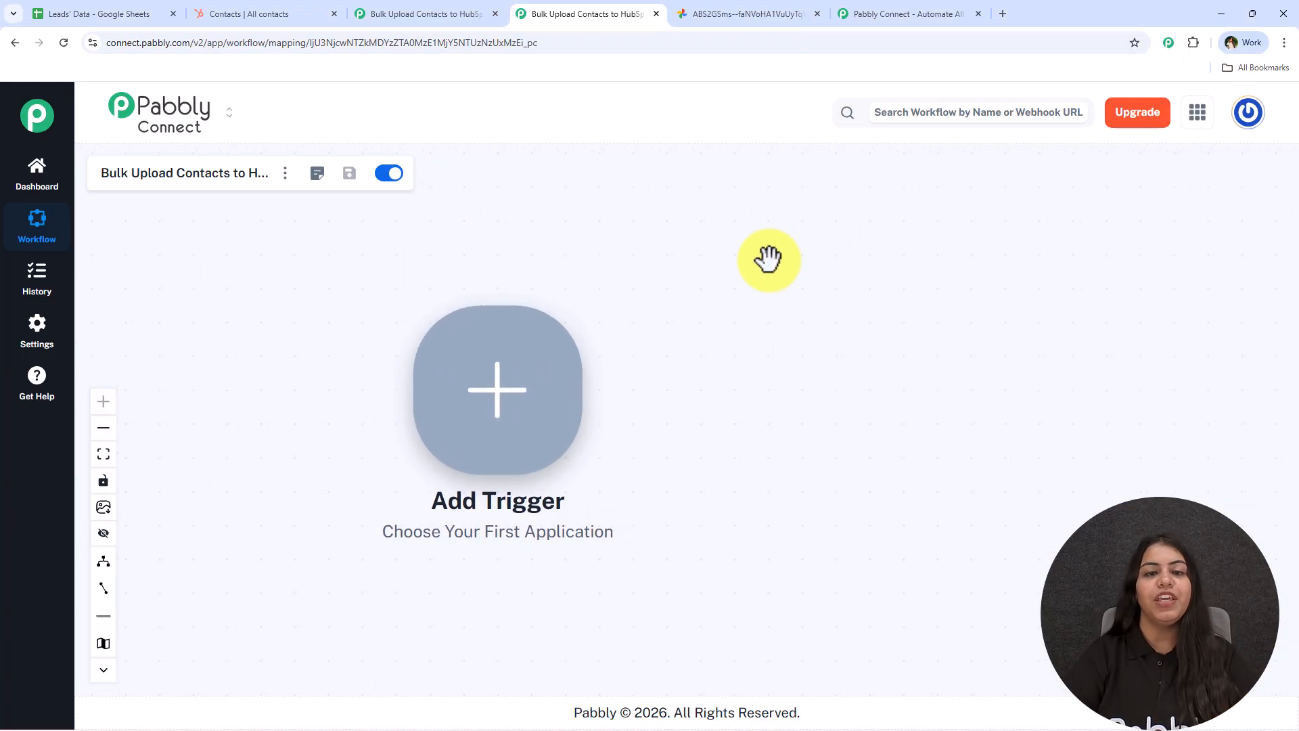
pyautogui.moveTo(769, 259); pyautogui.dragTo(595, 261)
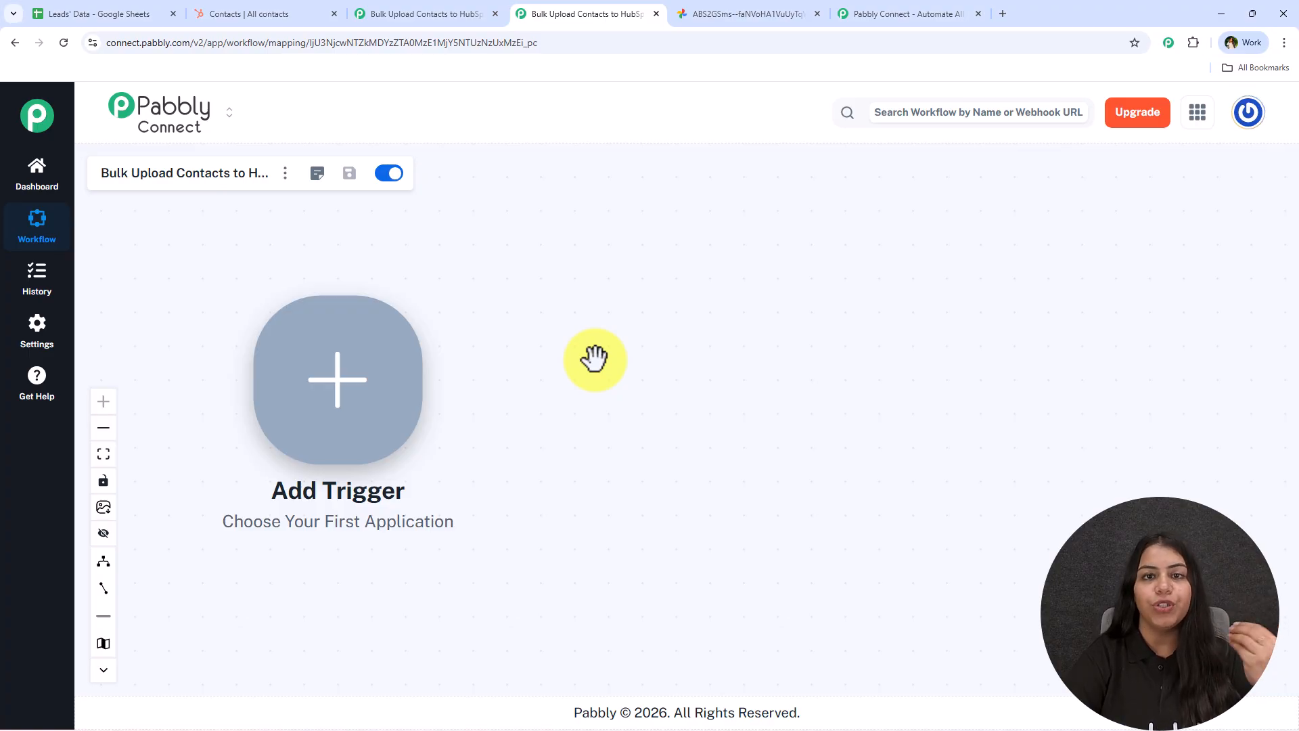
# - Add a connected Google Sheets trigger with the event New or Updated Spreadsheet Row to the empty workflow
pyautogui.click(302, 398)
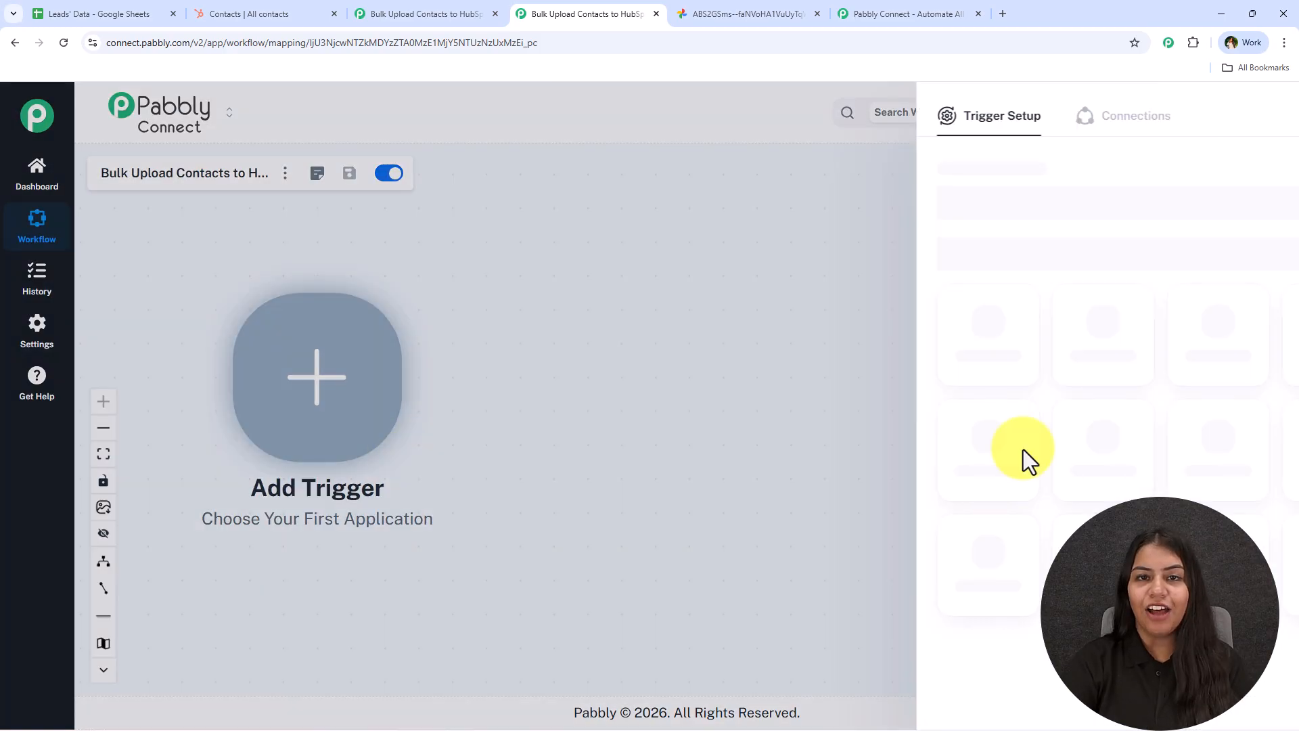
pyautogui.write('Sheets')
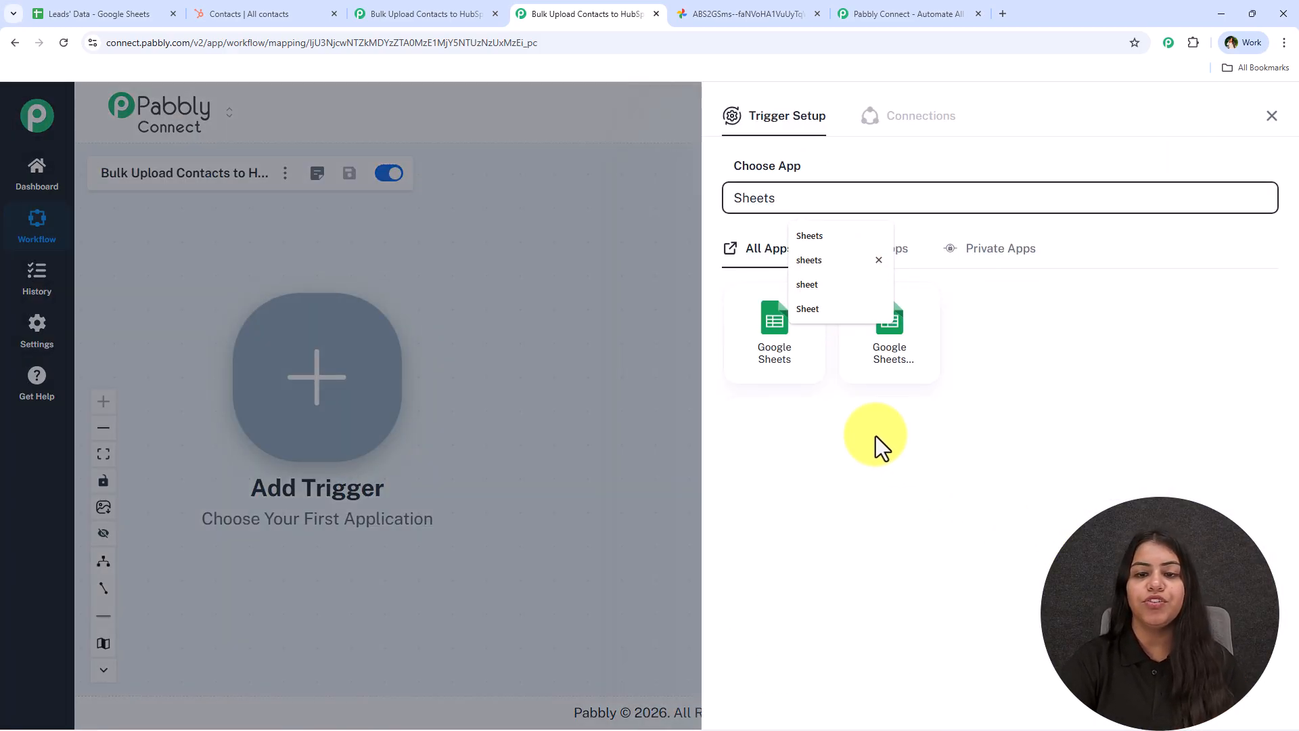
pyautogui.click(816, 346)
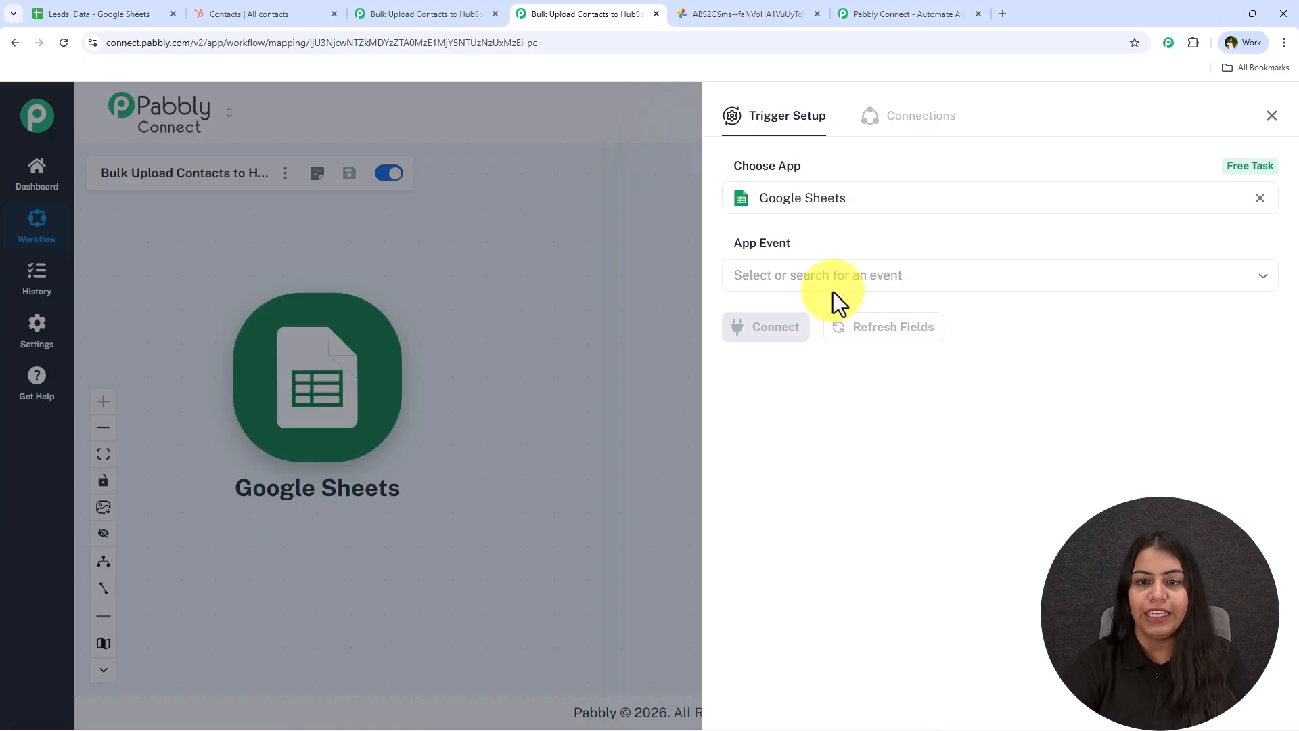
pyautogui.click(832, 274)
pyautogui.click(844, 338)
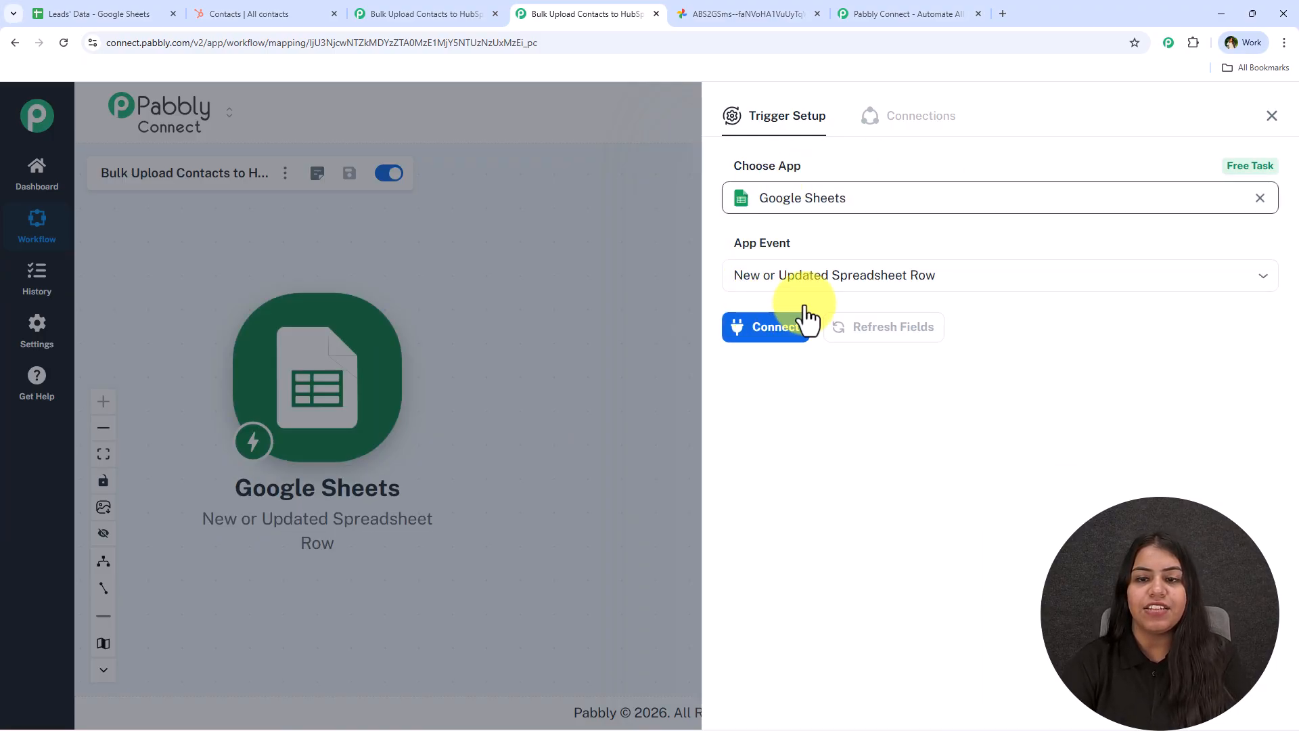
pyautogui.click(749, 332)
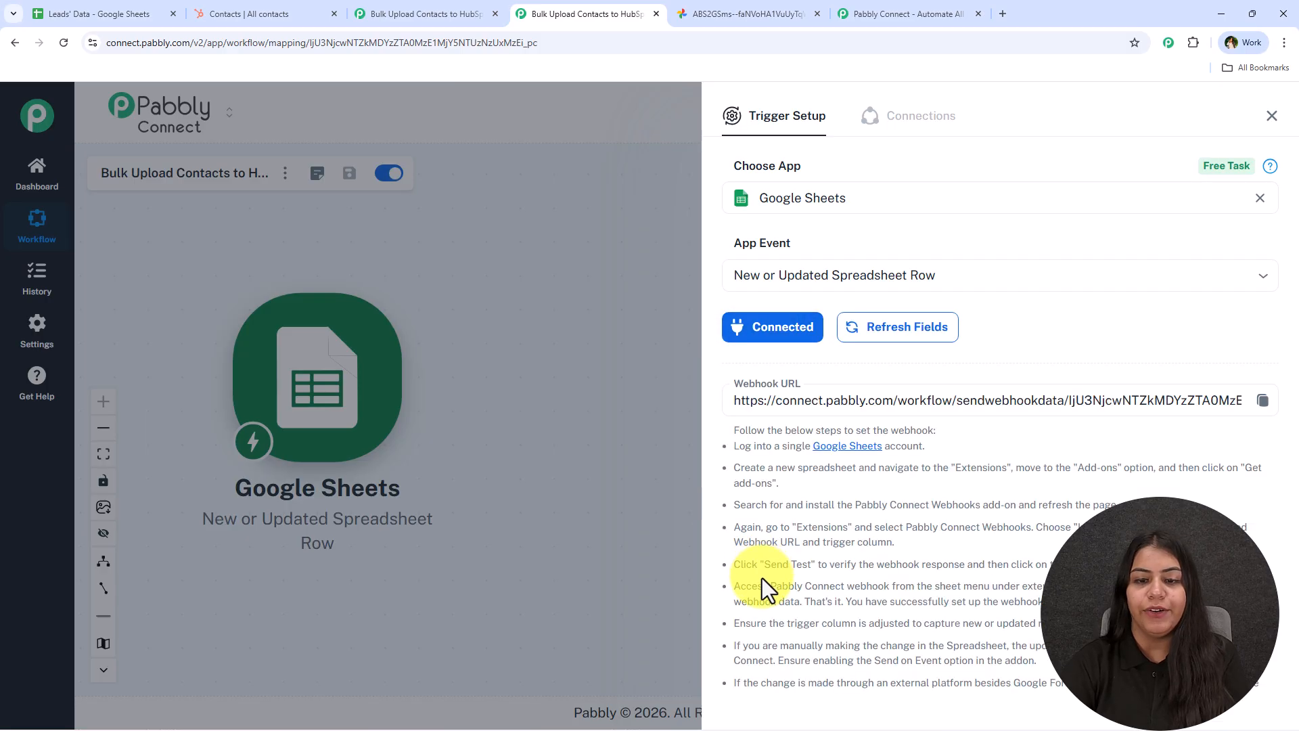
# - Copy the webhook URL of the Google Sheets trigger
pyautogui.scroll(-3, 753, 516)
pyautogui.click(1257, 203)
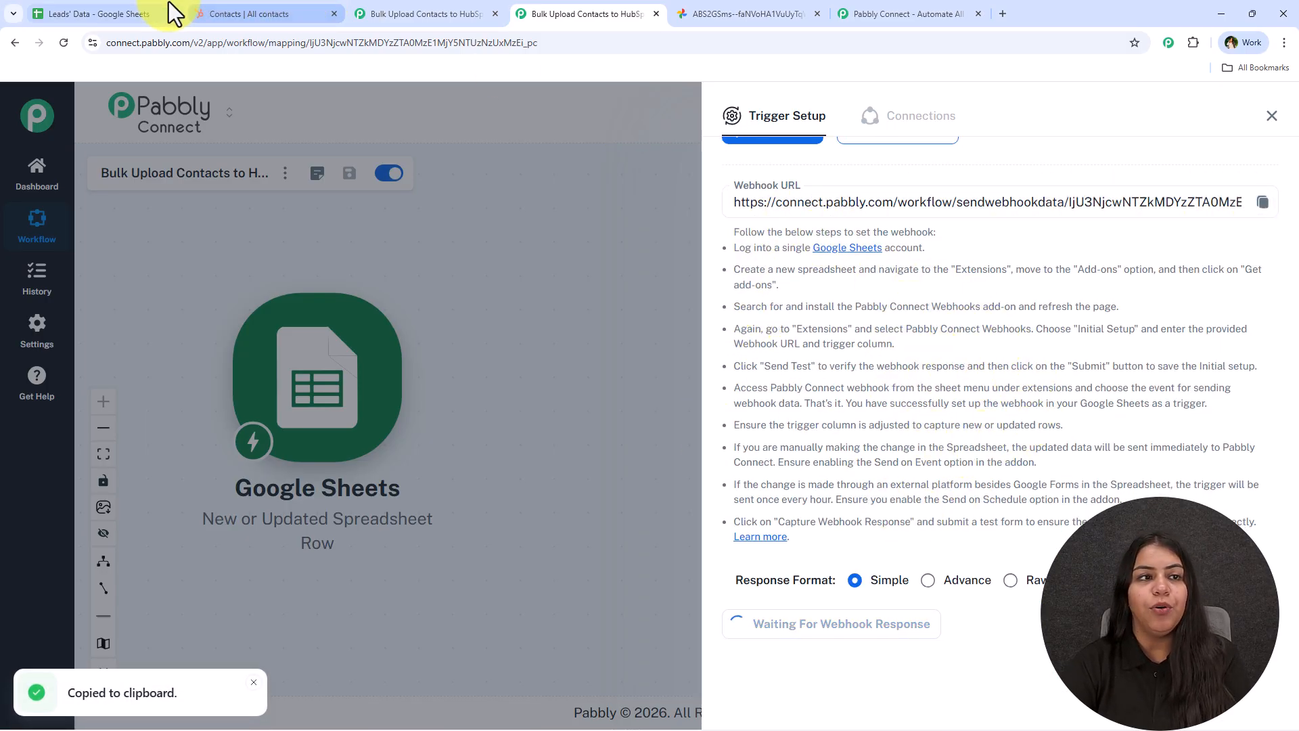
# - In the Leads' Data spreadsheet, search the Google Workspace Marketplace for the Pabbly Connect Webhooks add-on, check its installation, and close the marketplace
pyautogui.click(102, 13)
pyautogui.click(367, 123)
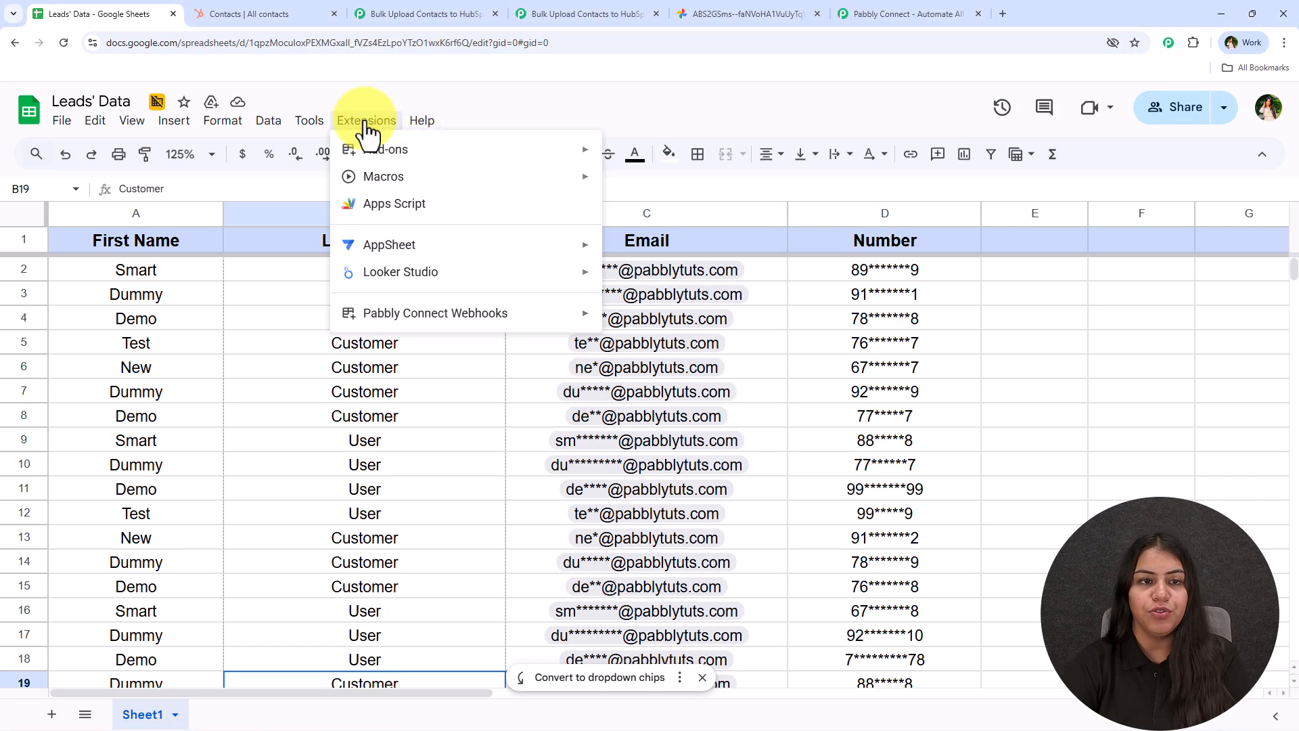
pyautogui.moveTo(378, 161)
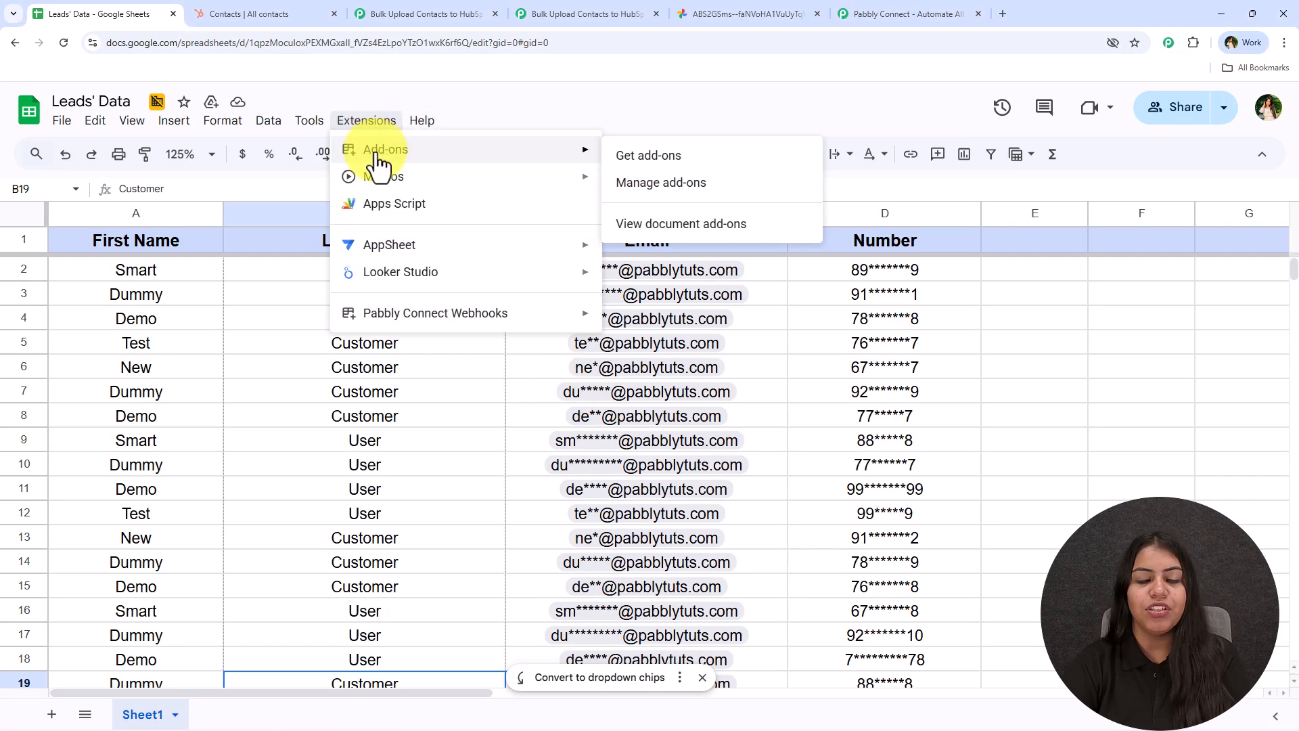
pyautogui.click(653, 159)
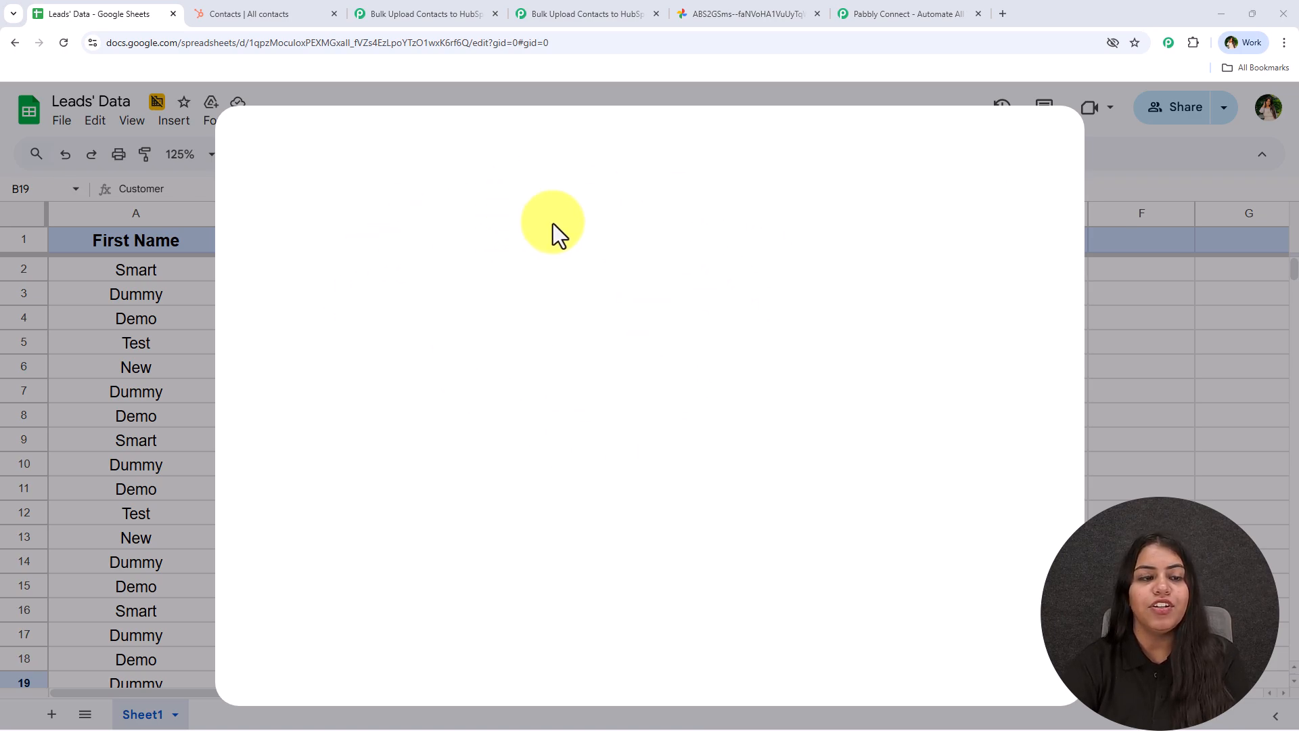
pyautogui.click(680, 149)
pyautogui.write('pabbly')
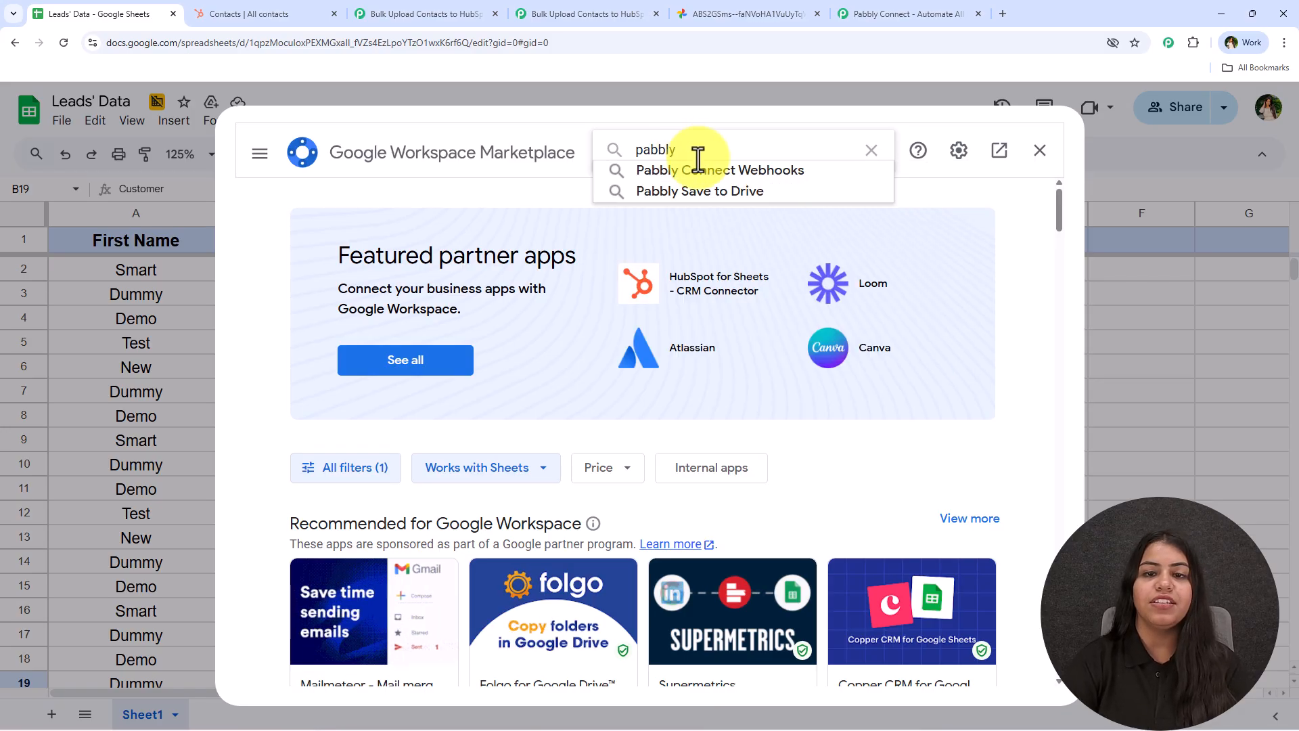
pyautogui.click(700, 166)
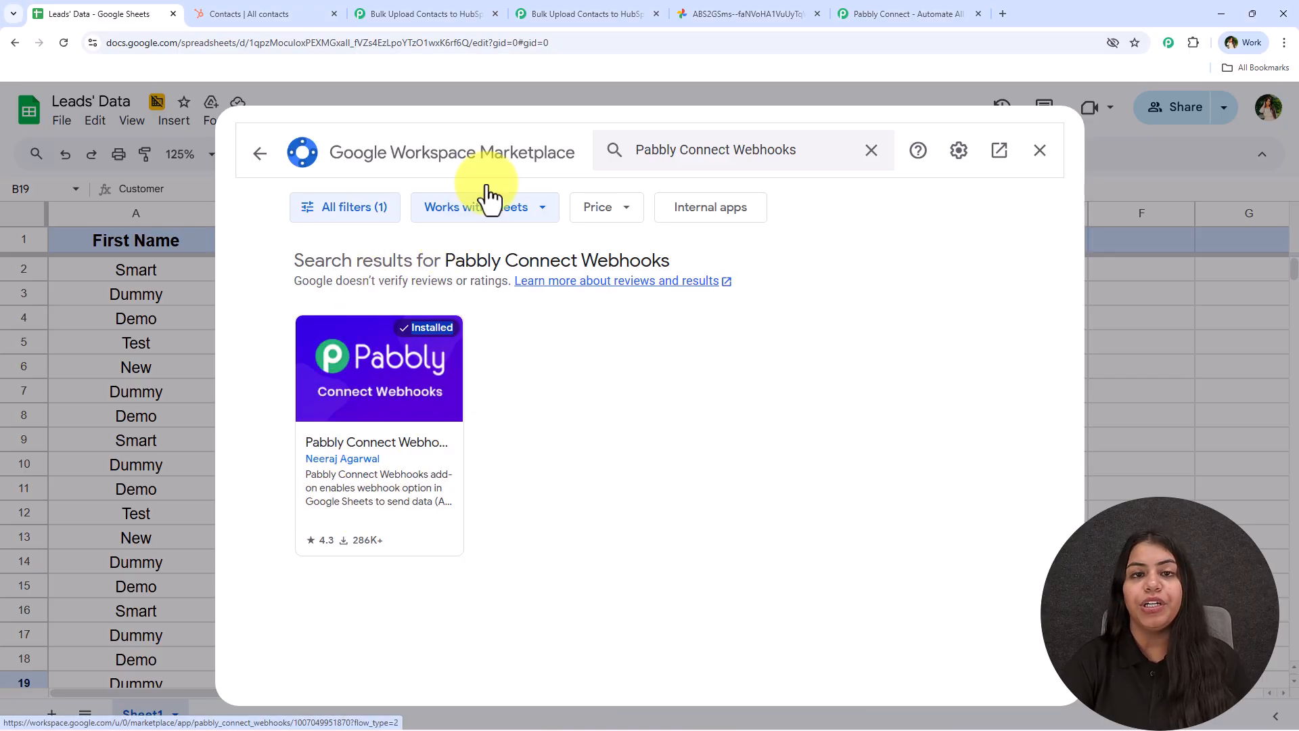
pyautogui.click(1048, 154)
pyautogui.scroll(-3, 681, 466)
pyautogui.scroll(3, 680, 465)
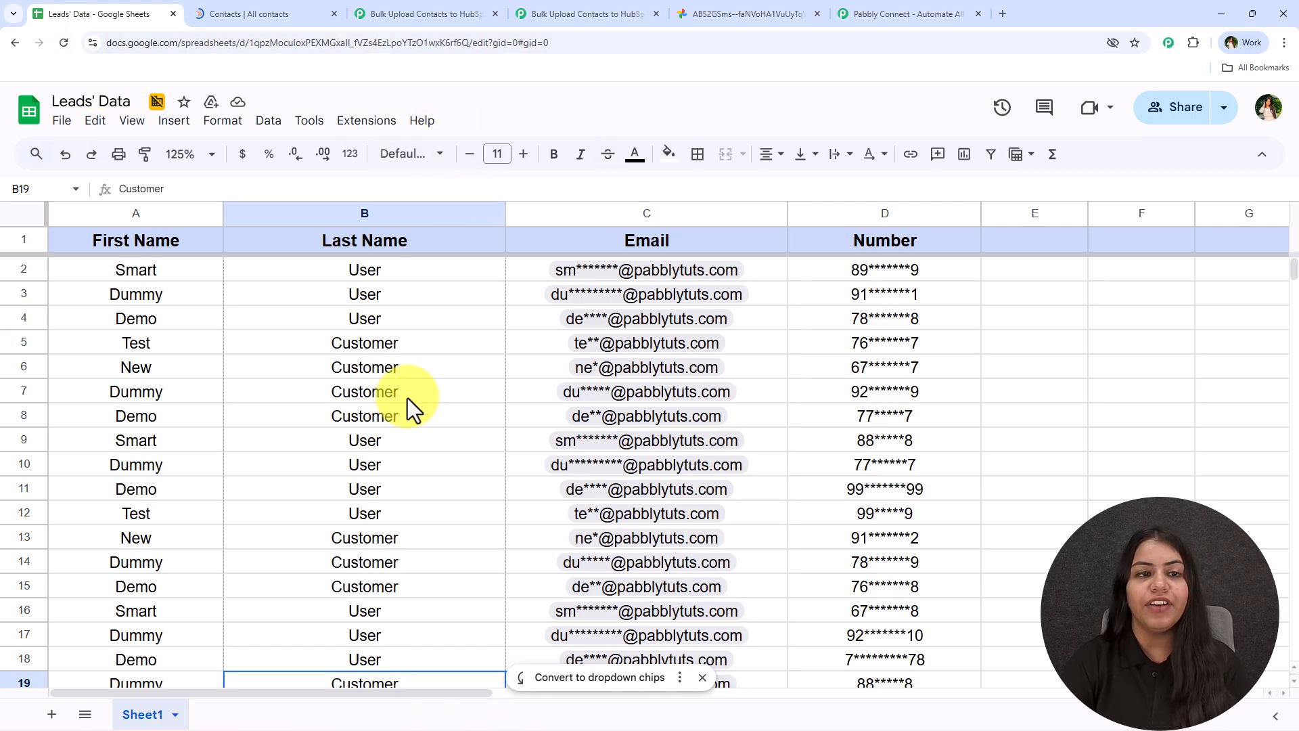
# - Open the Pabbly Connect Webhooks Initial Setup for Sheet1 and paste in the webhook URL copied from the workflow's Google Sheets trigger
pyautogui.click(369, 120)
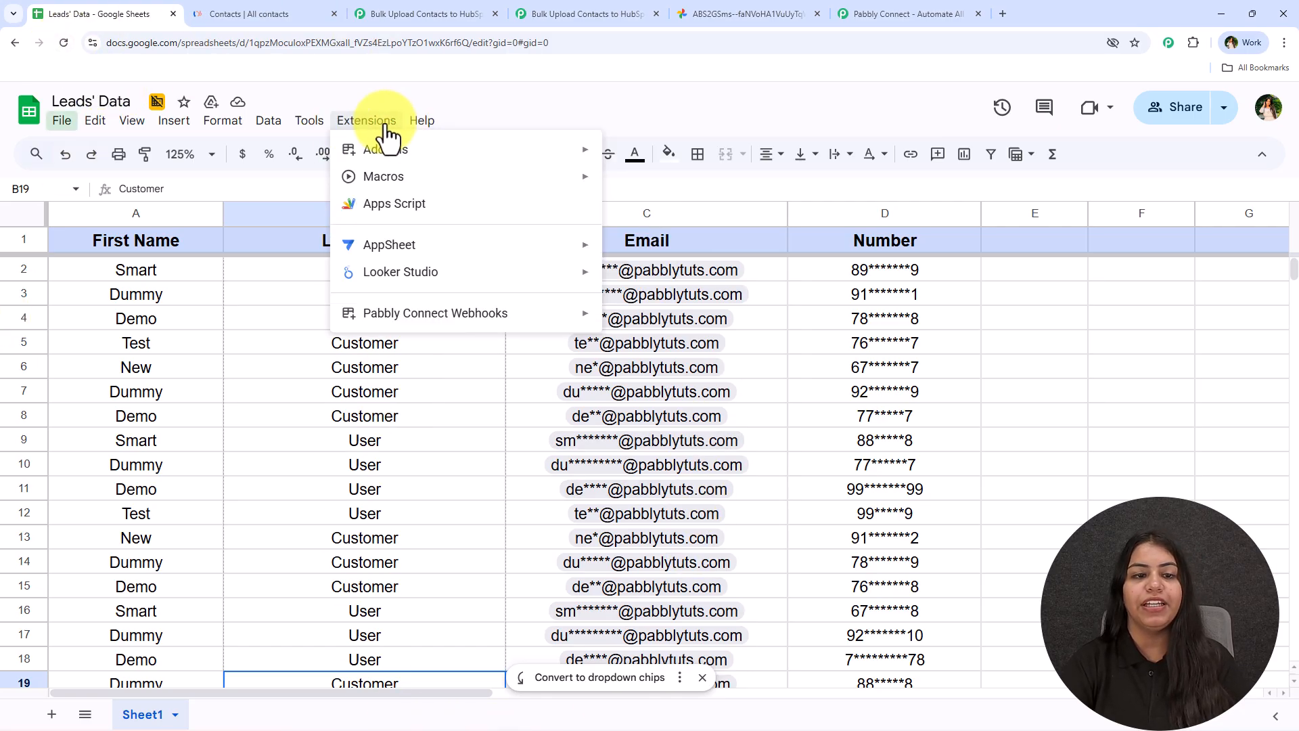
pyautogui.moveTo(474, 329)
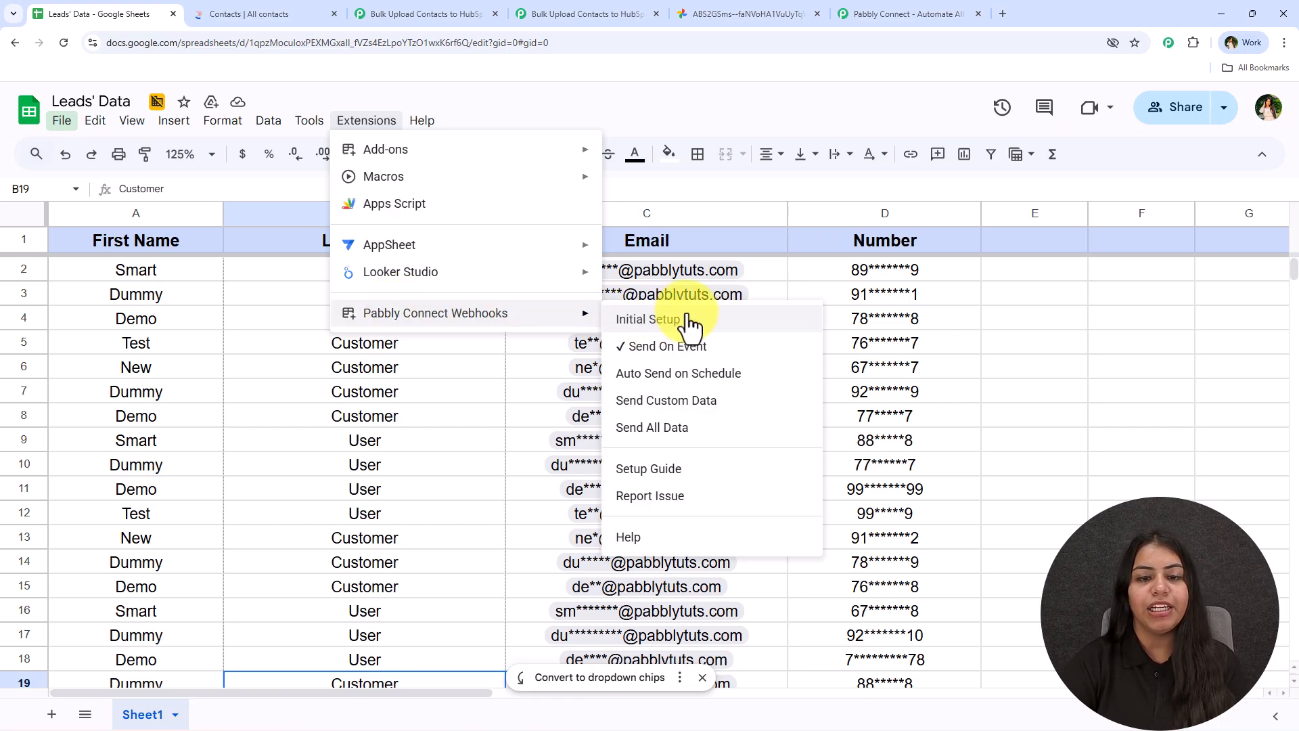
pyautogui.click(635, 322)
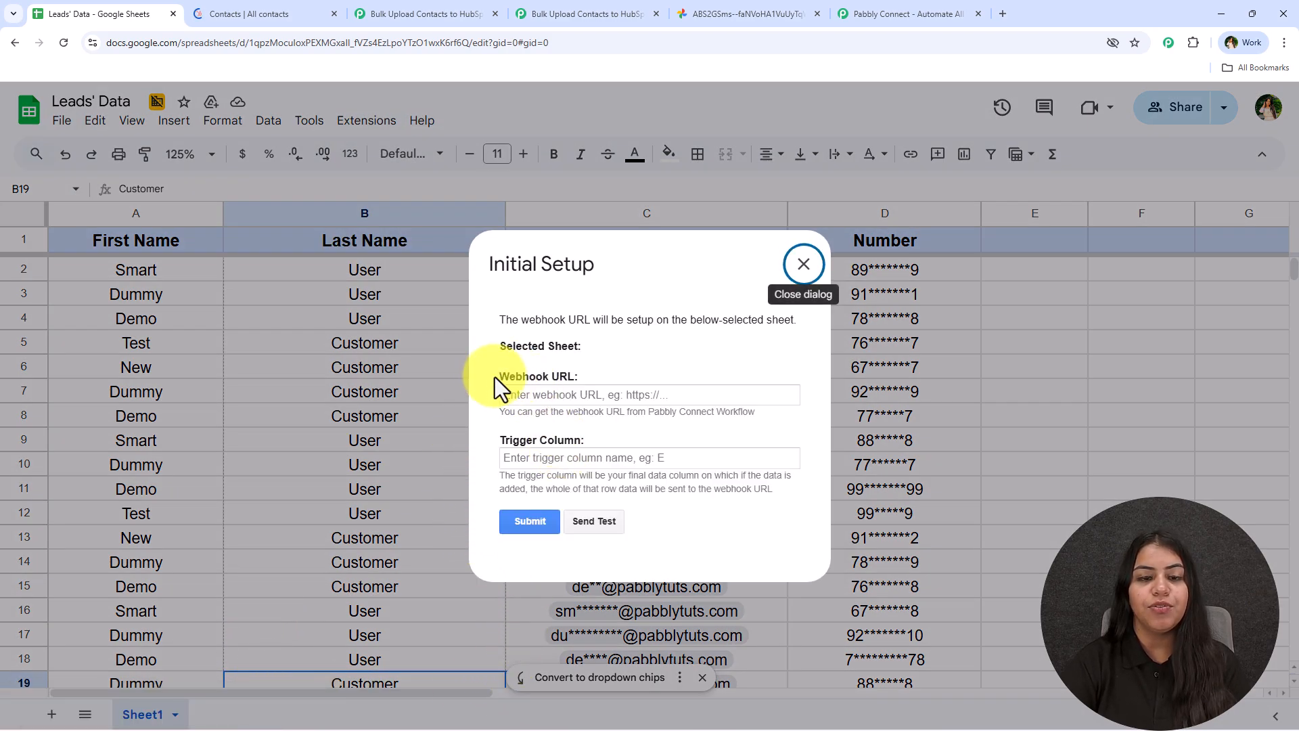
pyautogui.moveTo(494, 376); pyautogui.dragTo(578, 376)
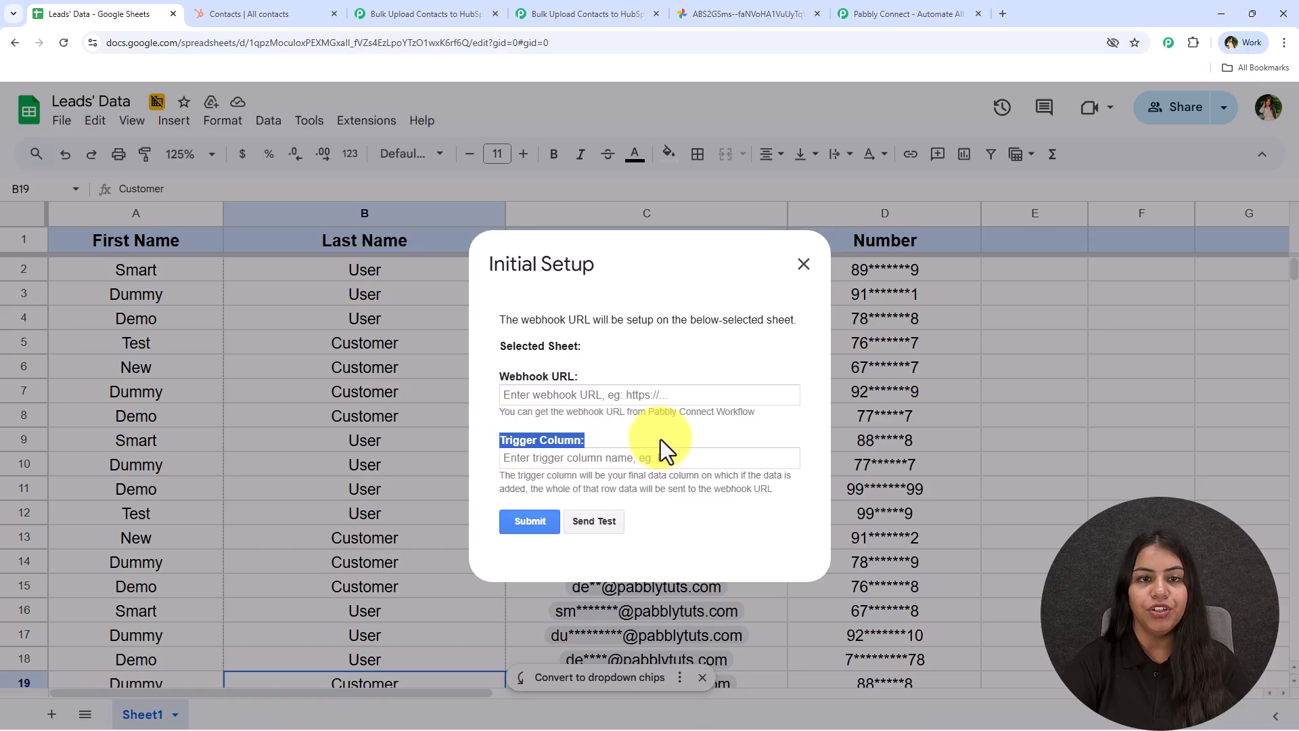
pyautogui.click(581, 466)
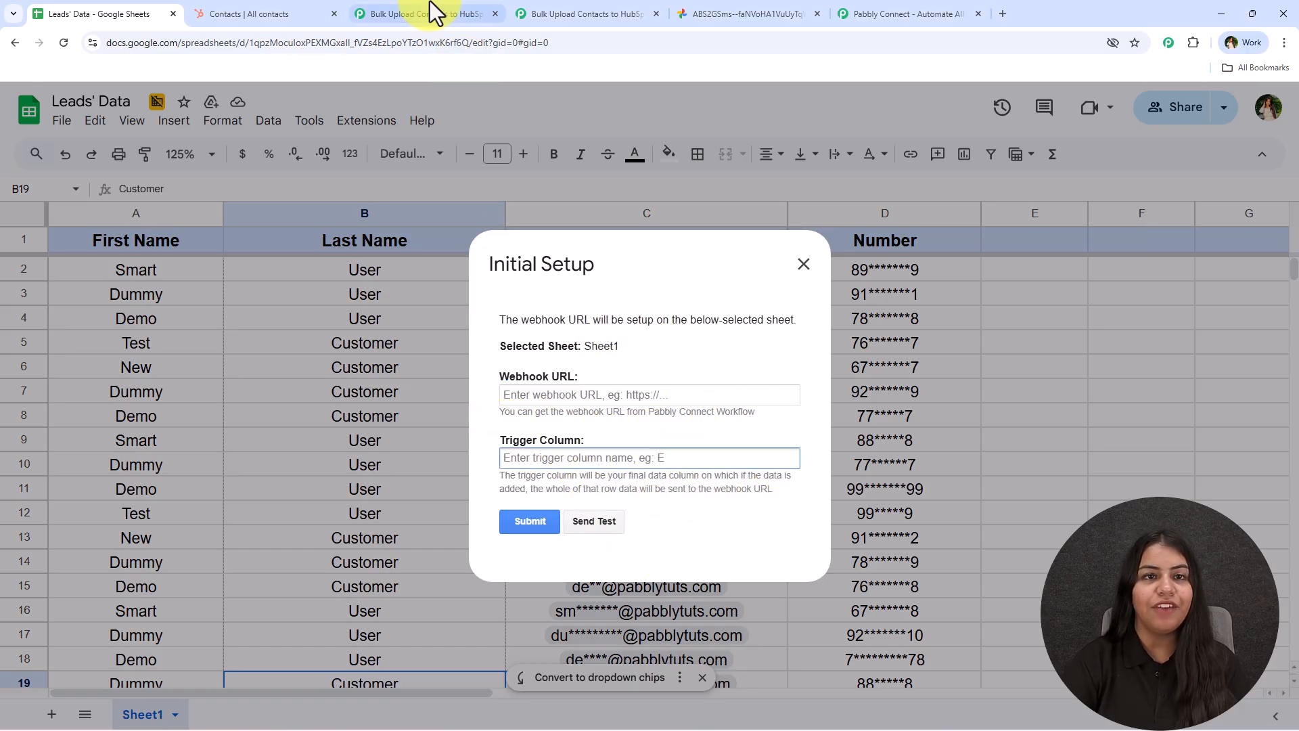
pyautogui.click(525, 12)
pyautogui.click(1269, 203)
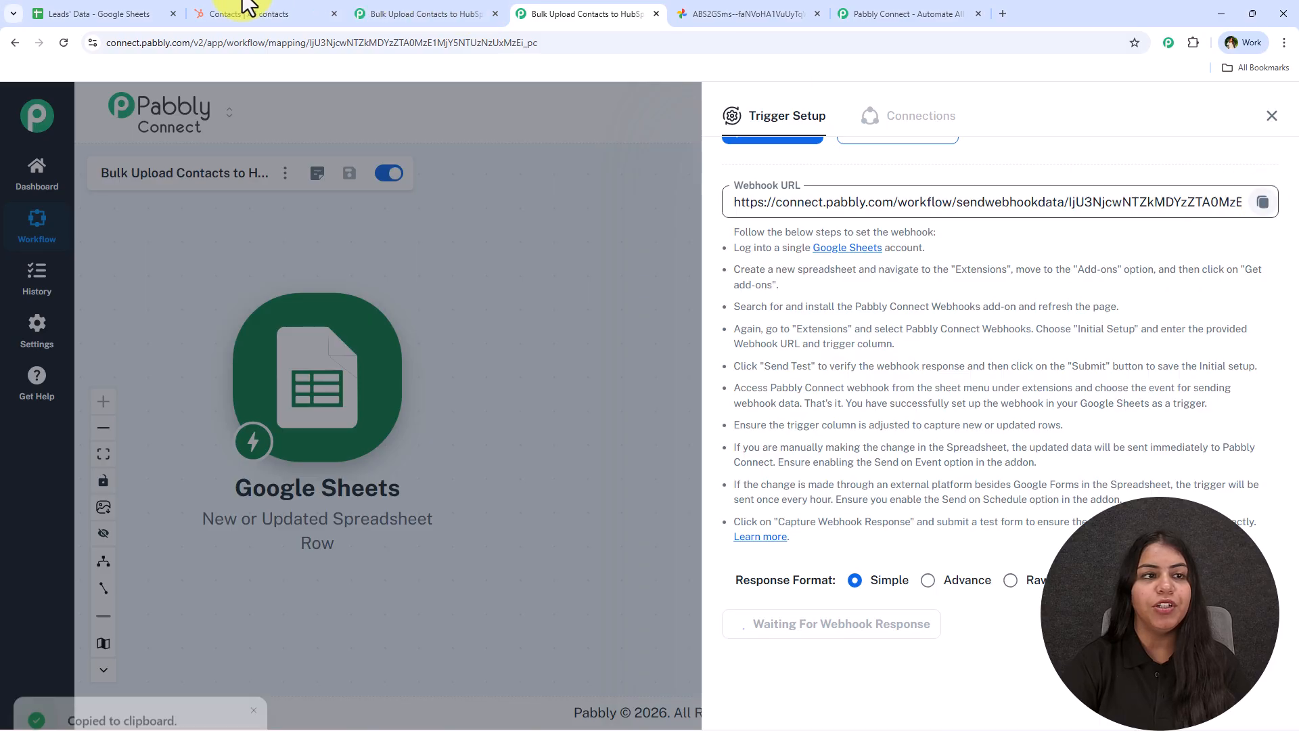
pyautogui.click(102, 14)
pyautogui.click(522, 395)
pyautogui.hotkey('ctrl', 'v')
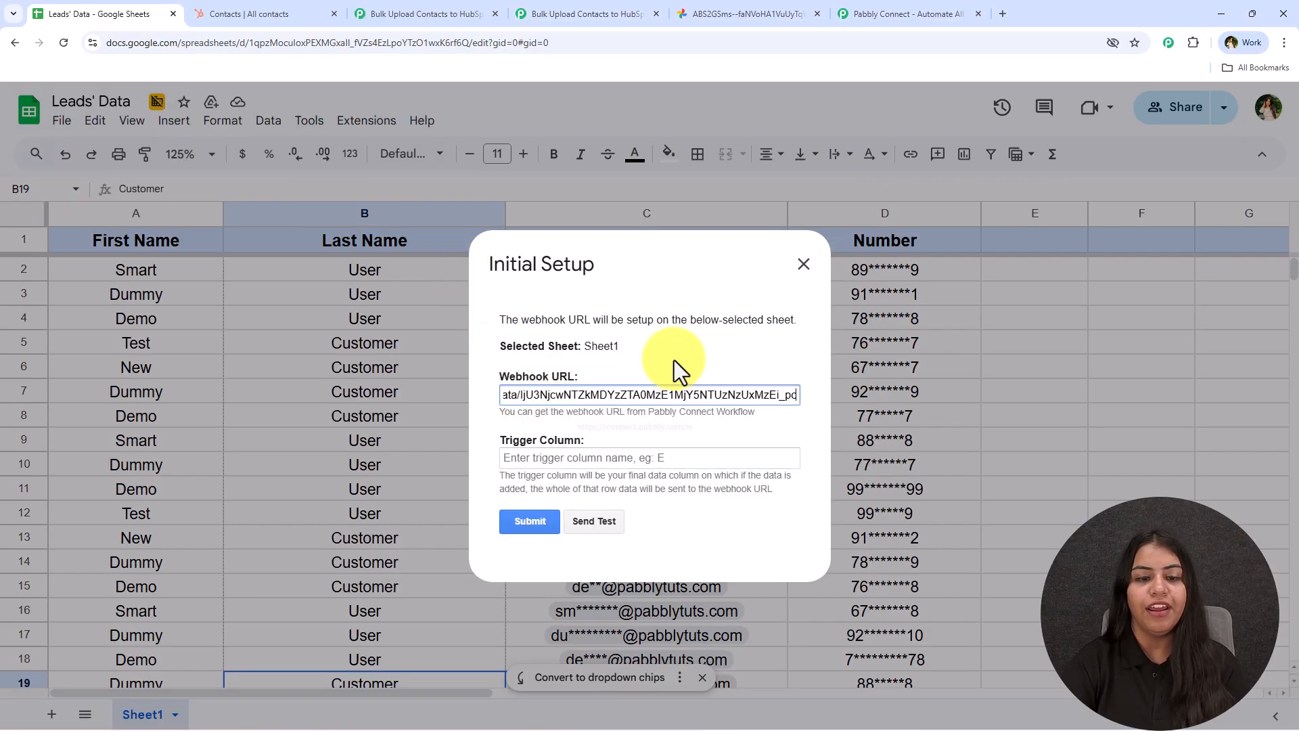
# - Set the trigger column to D and submit the webhook's initial setup
pyautogui.click(588, 456)
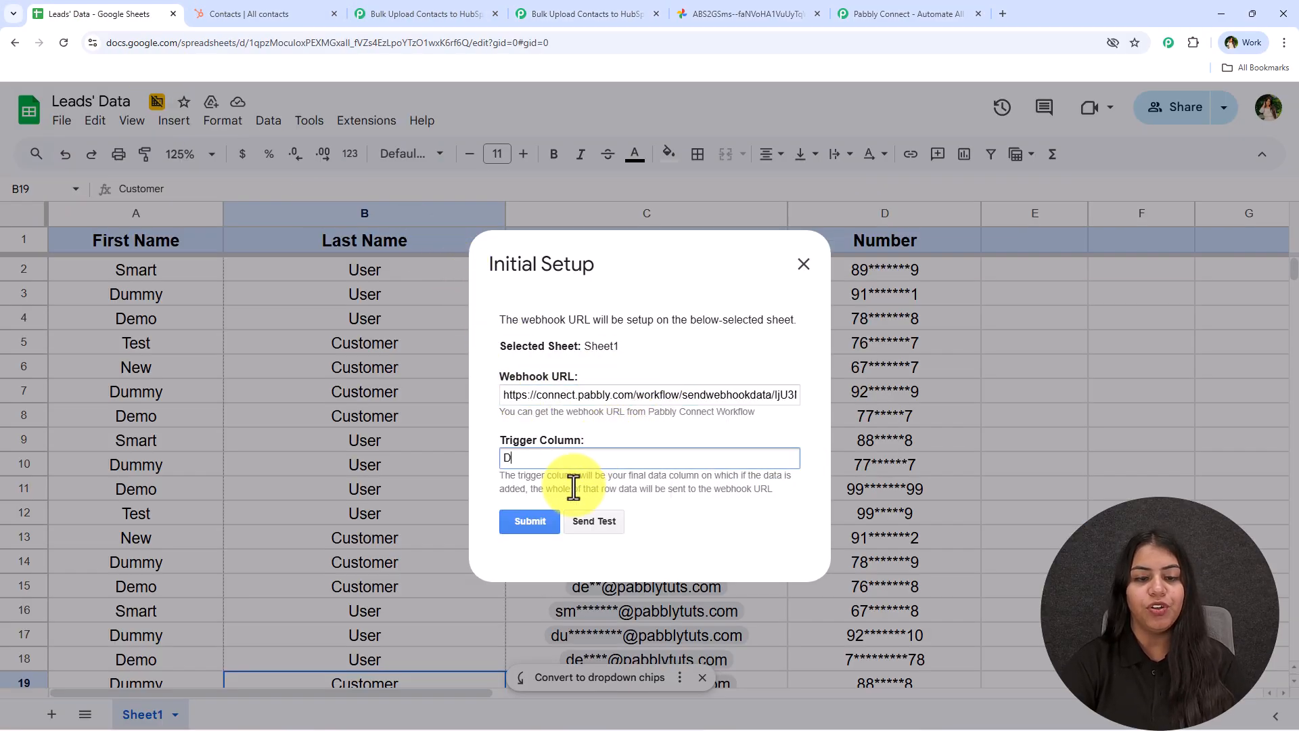
pyautogui.moveTo(501, 474); pyautogui.dragTo(793, 481)
pyautogui.moveTo(486, 490); pyautogui.dragTo(791, 494)
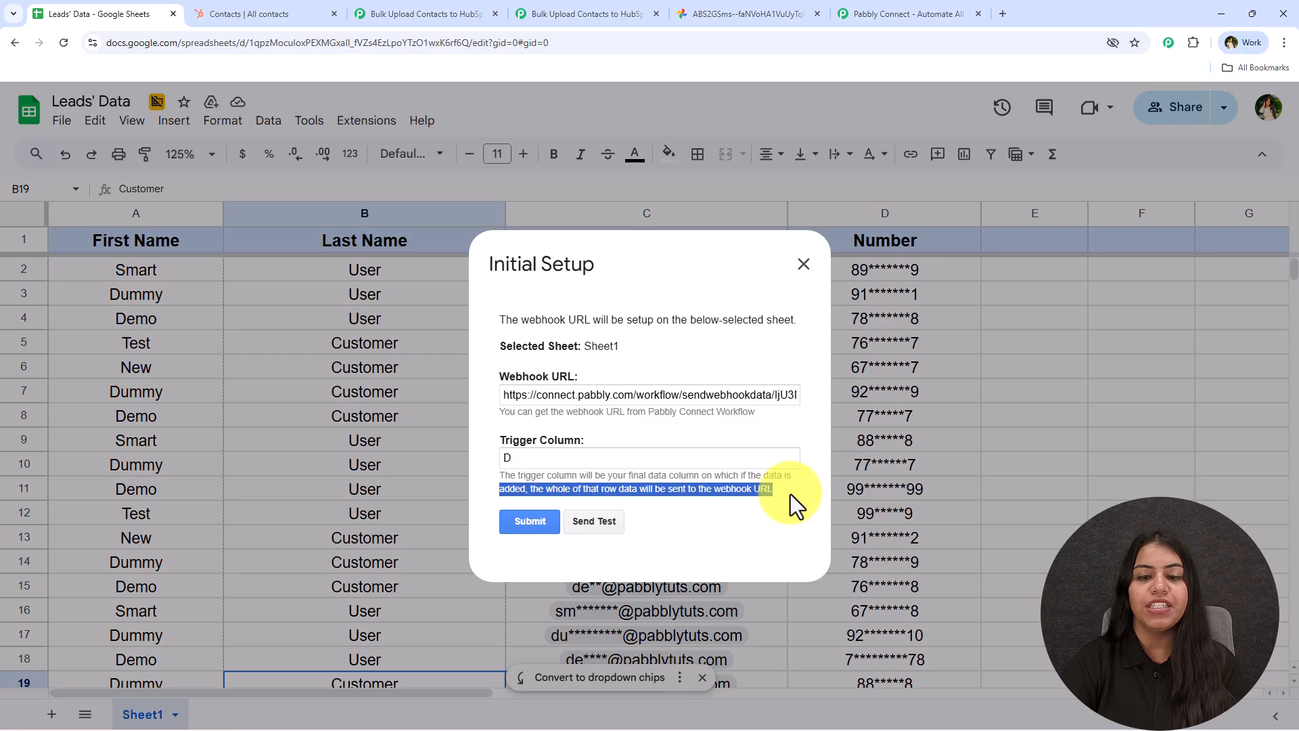
pyautogui.click(790, 494)
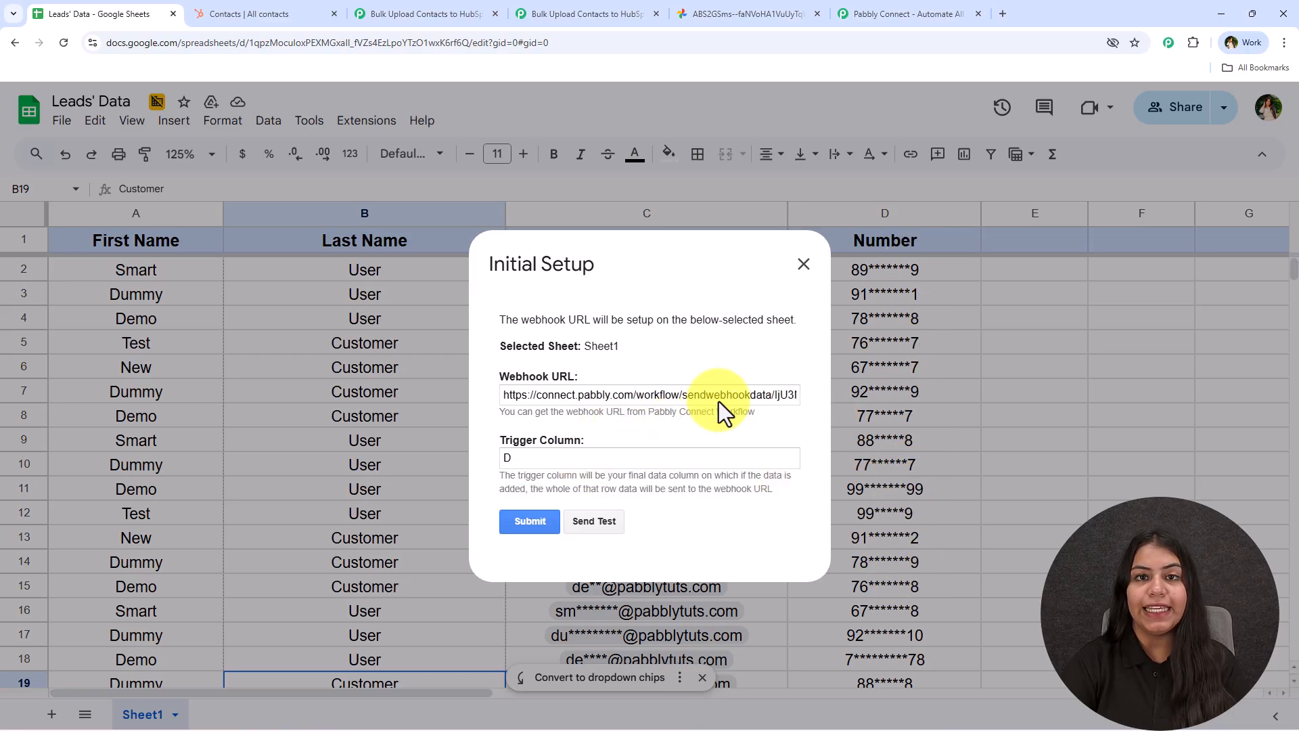
pyautogui.click(510, 522)
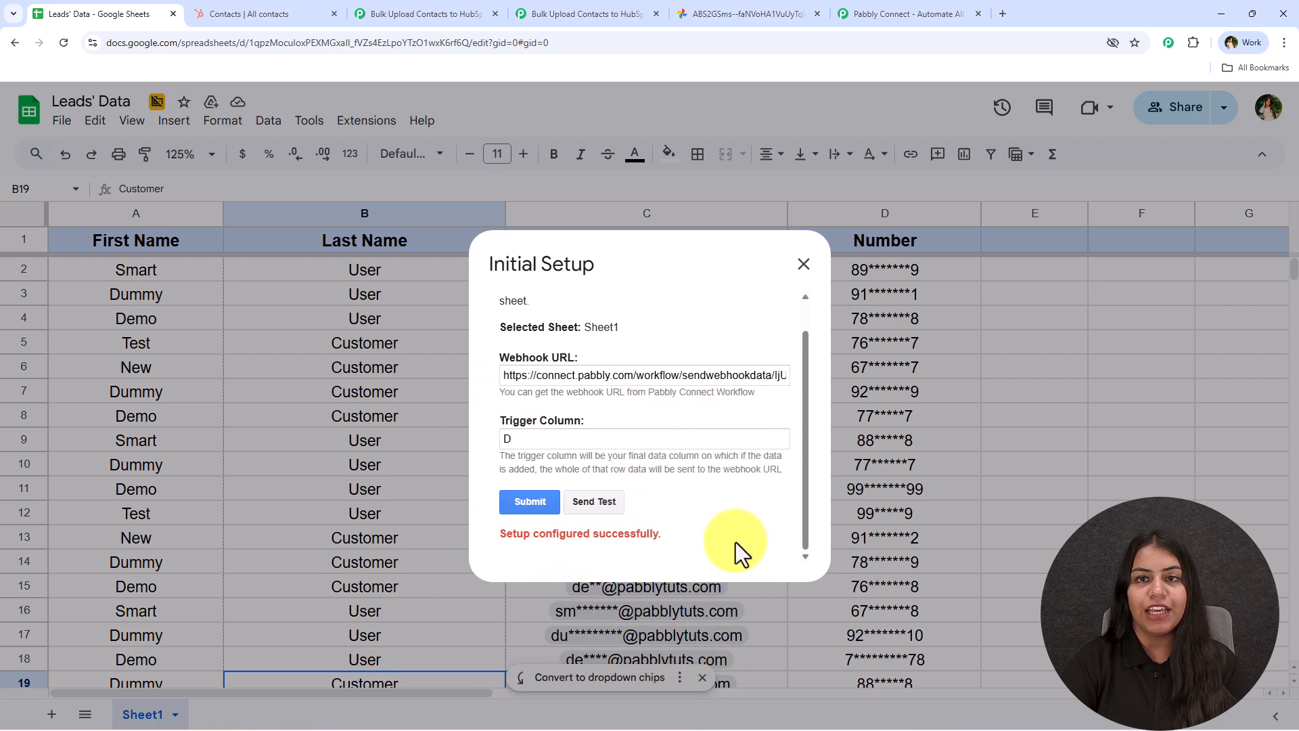
# - Check that the workflow trigger is waiting for a webhook response and send test data from the spreadsheet's Initial Setup dialog
pyautogui.click(884, 13)
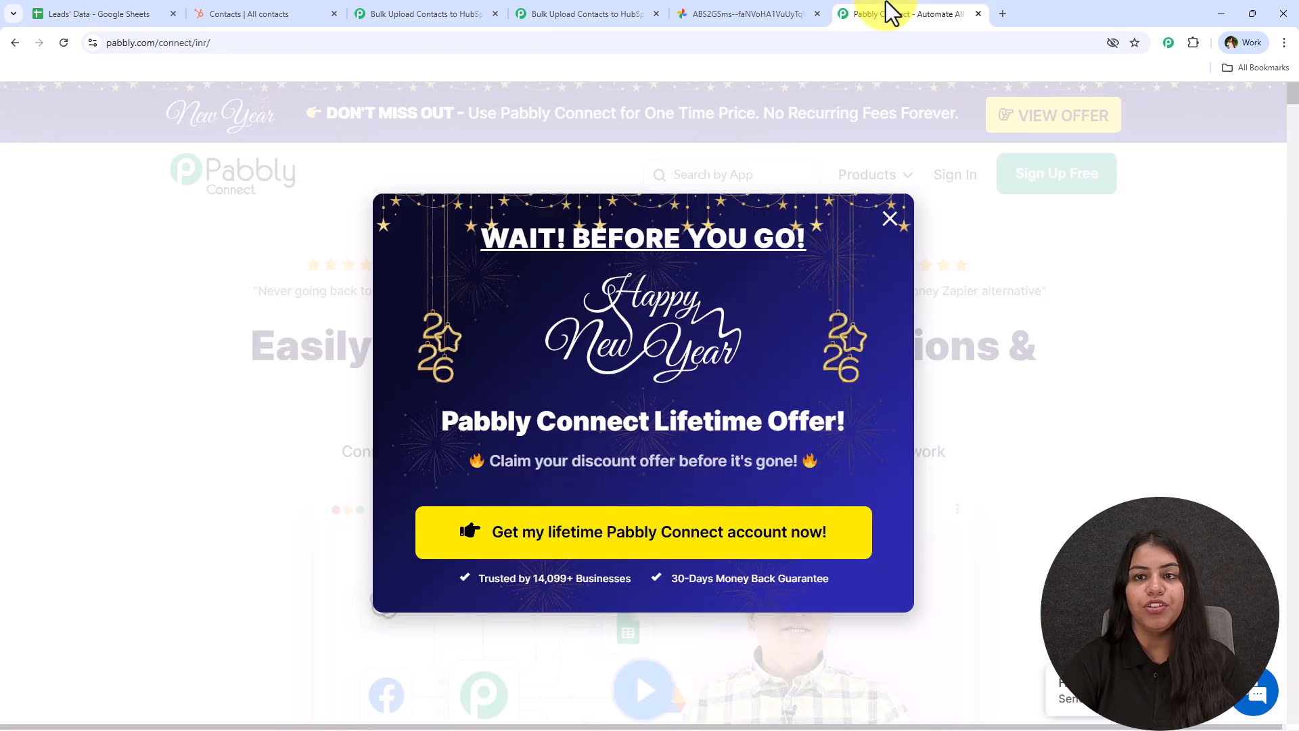
pyautogui.click(823, 16)
pyautogui.click(540, 13)
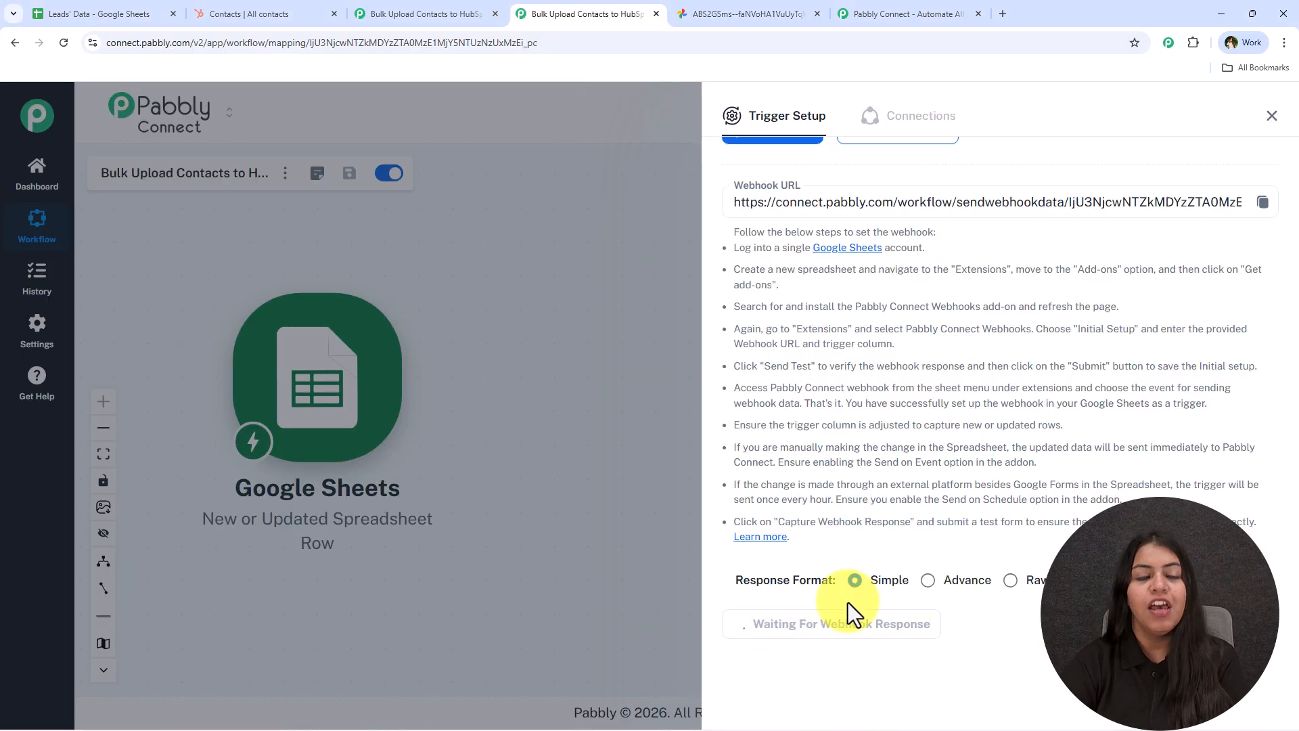
pyautogui.click(168, 2)
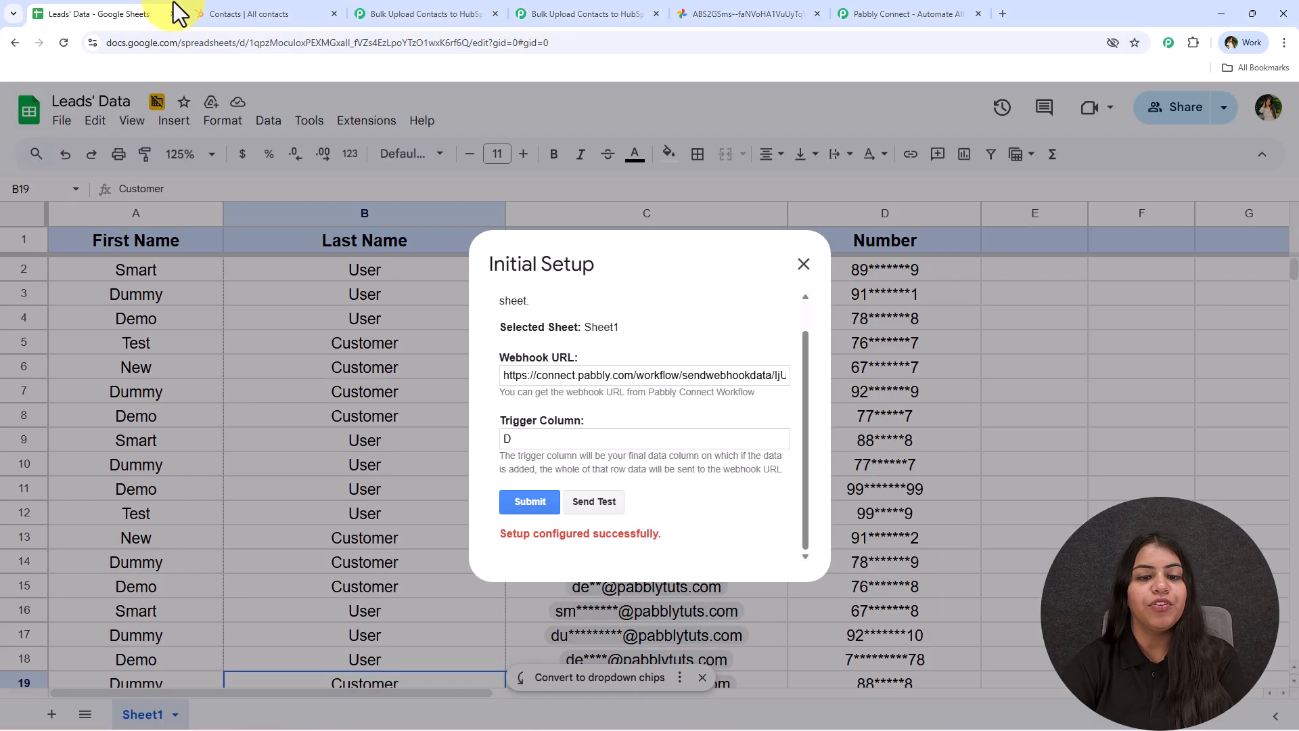
pyautogui.click(580, 499)
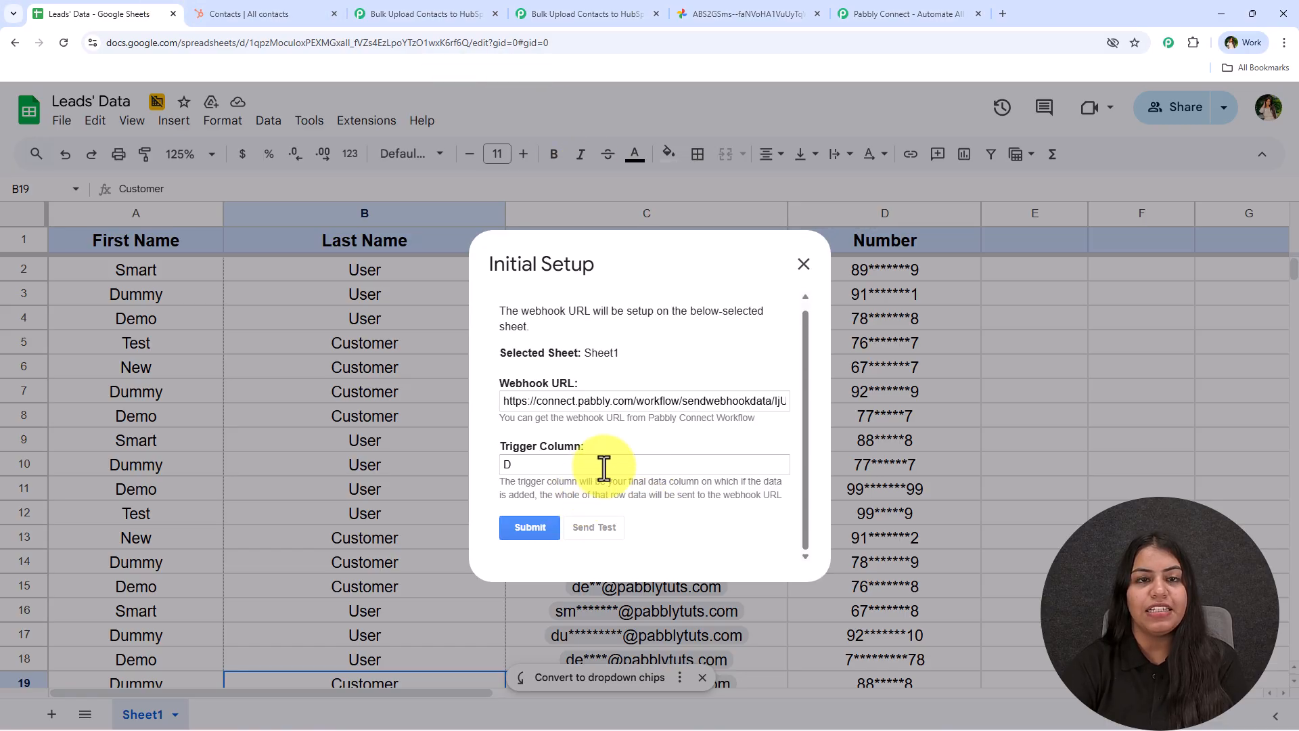
pyautogui.scroll(-1, 603, 467)
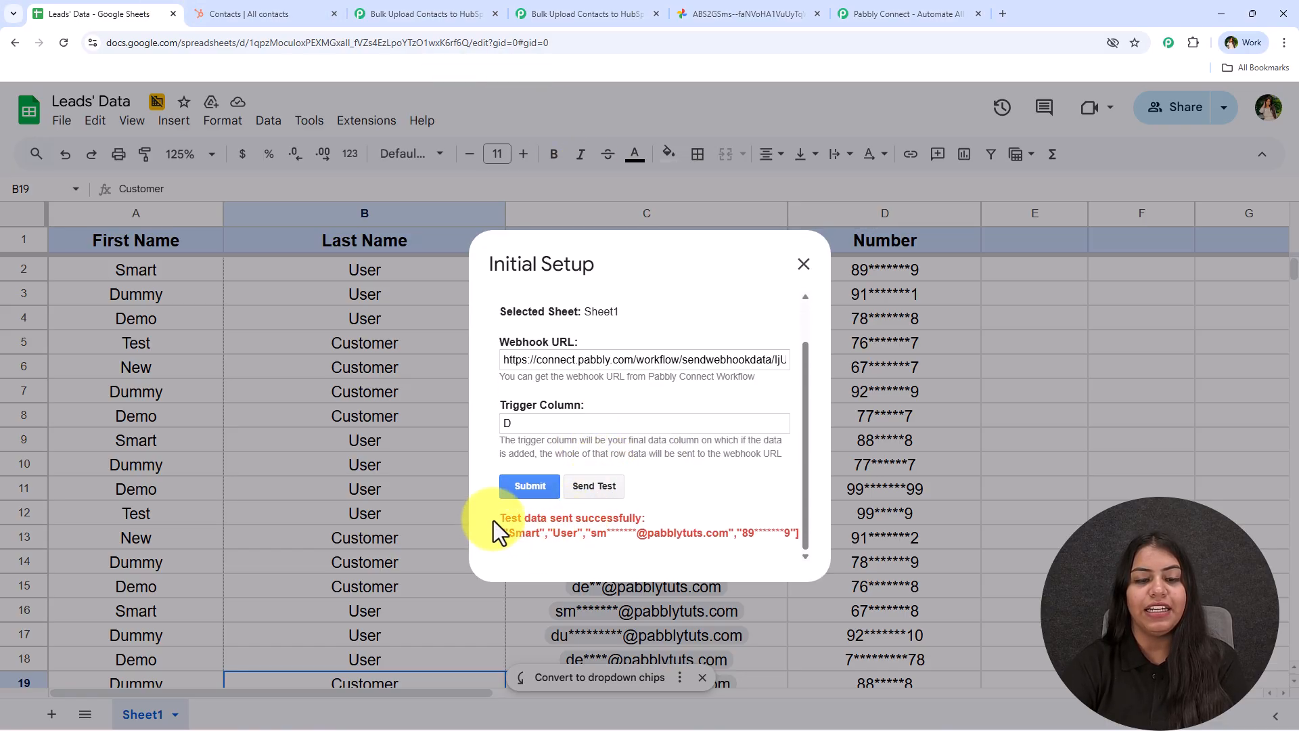
# - Examine the number, last name, first name and email values in the Google Sheets trigger's captured webhook response
pyautogui.click(589, 13)
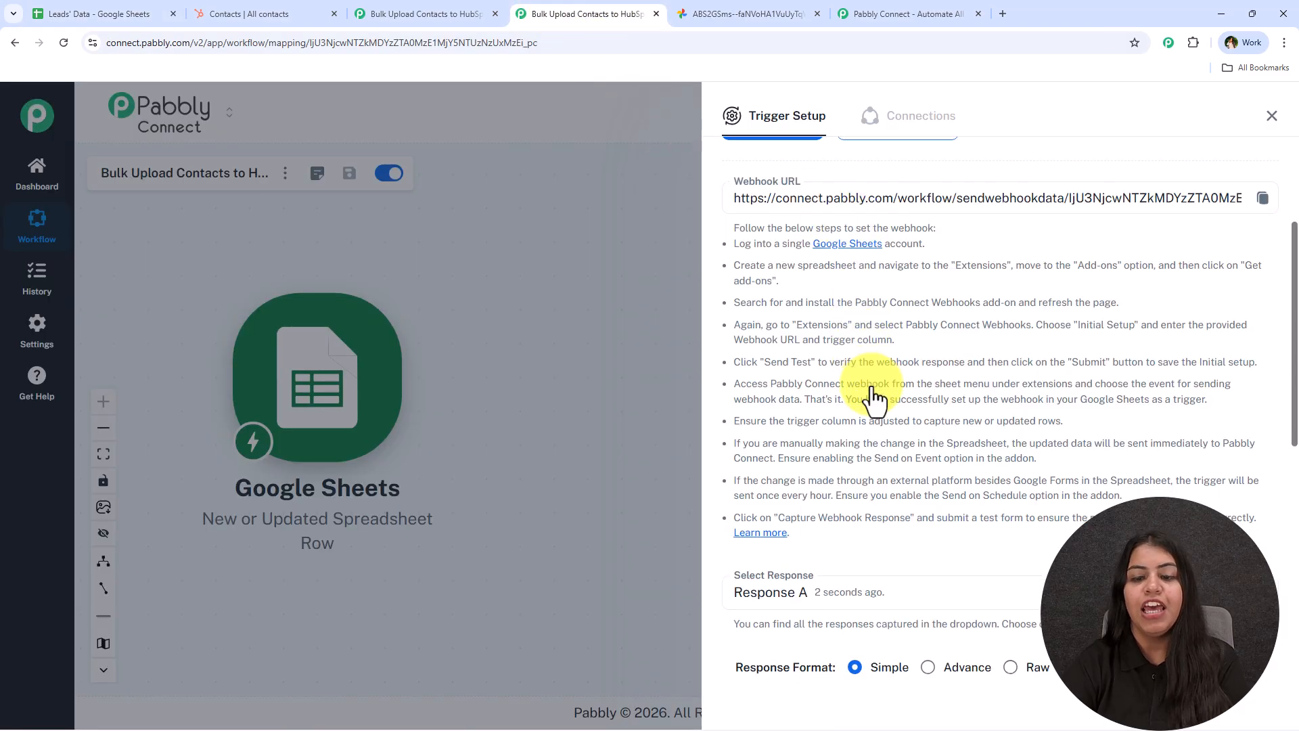
pyautogui.scroll(-5, 865, 422)
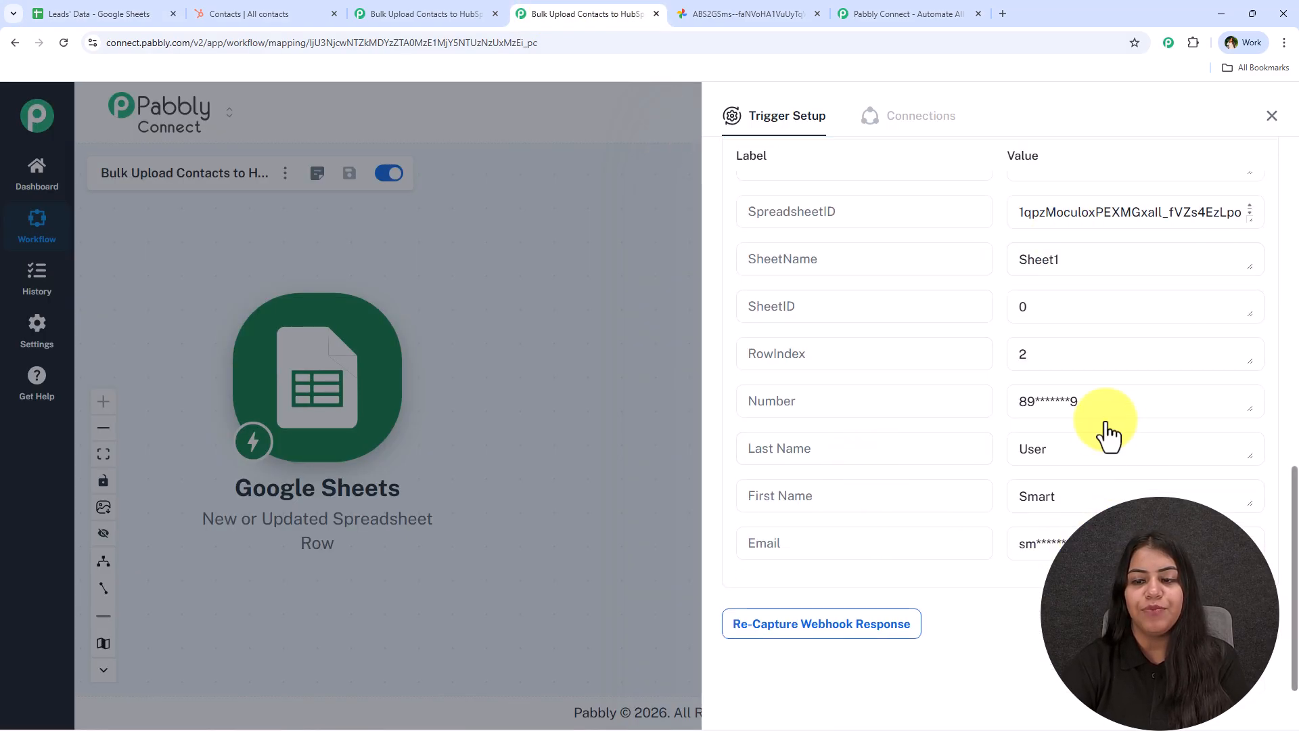
pyautogui.moveTo(1075, 452); pyautogui.dragTo(989, 463)
pyautogui.moveTo(1171, 404); pyautogui.dragTo(956, 388)
pyautogui.moveTo(1019, 494); pyautogui.dragTo(1036, 540)
# - Close the spreadsheet's Initial Setup dialog and compare the first lead row, A2:D2, with the response captured in the workflow
pyautogui.click(100, 13)
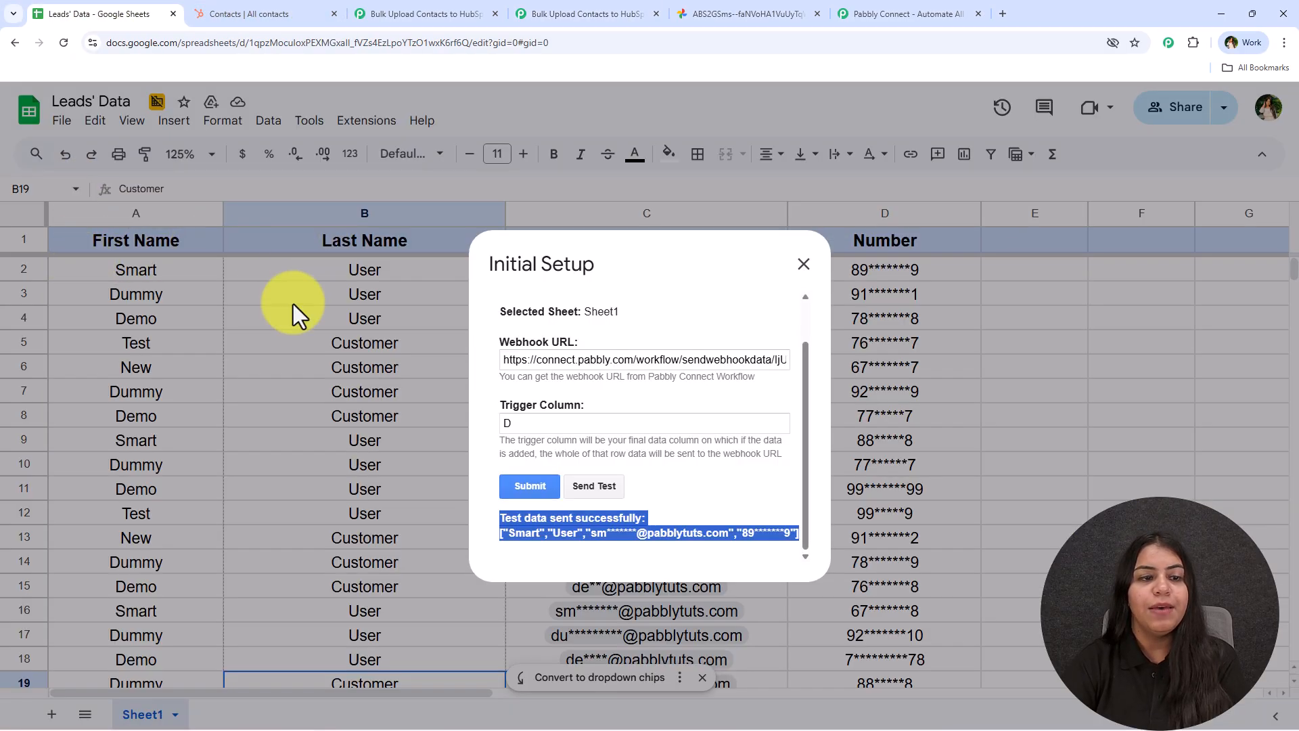
pyautogui.click(803, 265)
pyautogui.moveTo(178, 274); pyautogui.dragTo(952, 271)
pyautogui.scroll(-3, 469, 544)
pyautogui.scroll(3, 470, 544)
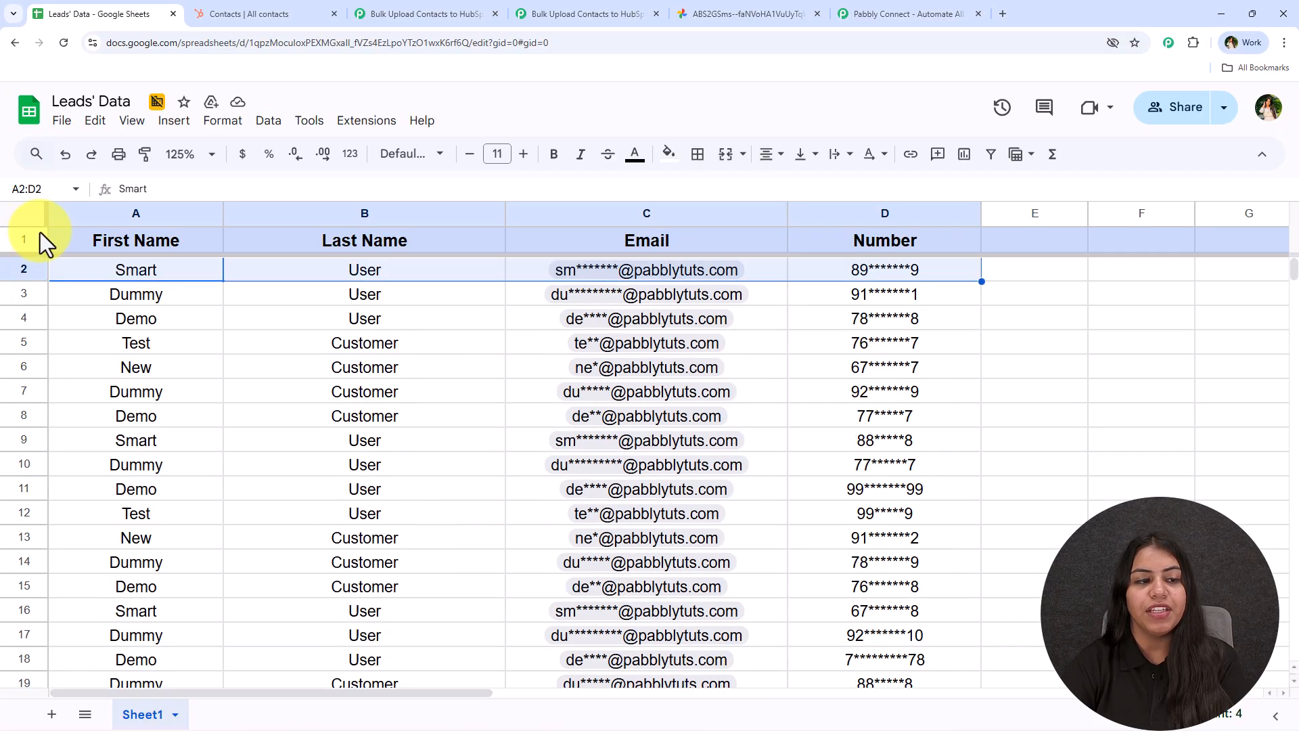
pyautogui.click(470, 339)
pyautogui.click(542, 14)
pyautogui.click(785, 401)
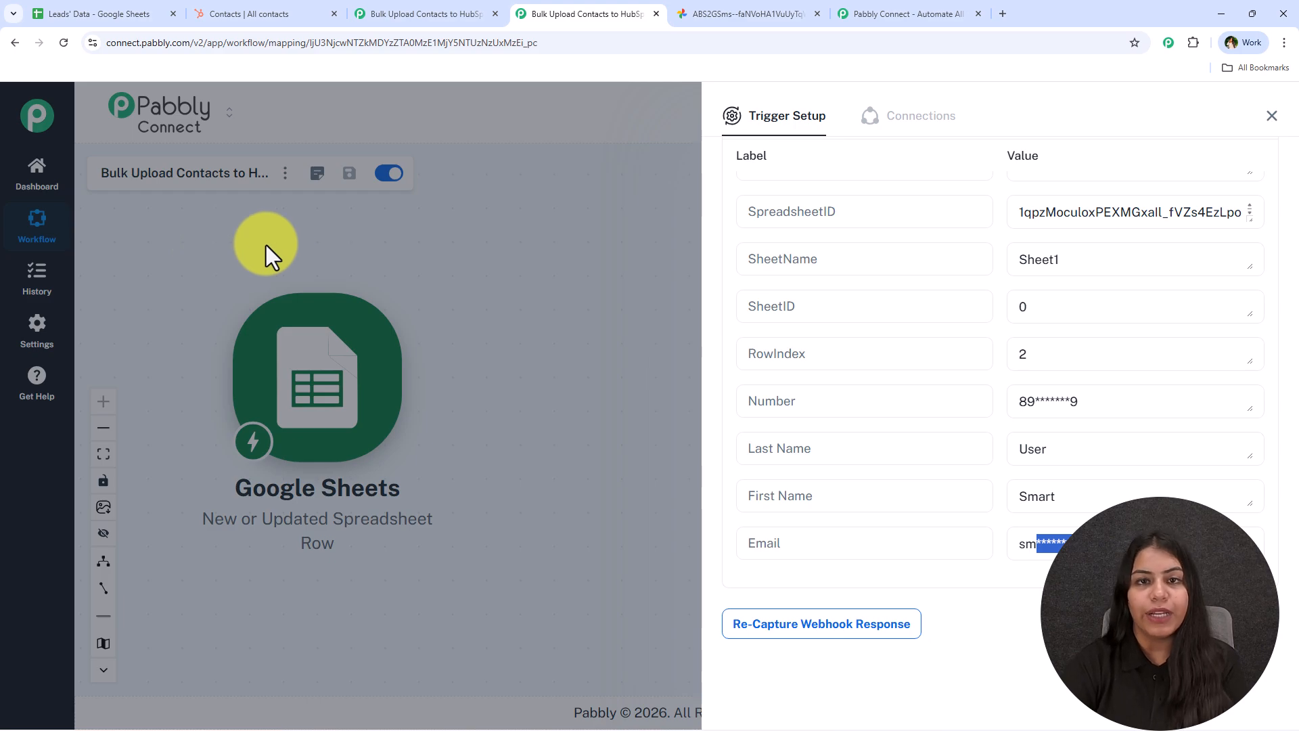
# - Close the trigger setup, add a HubSpot CRM action with the event Create a Contact, and open its connection settings
pyautogui.click(1272, 116)
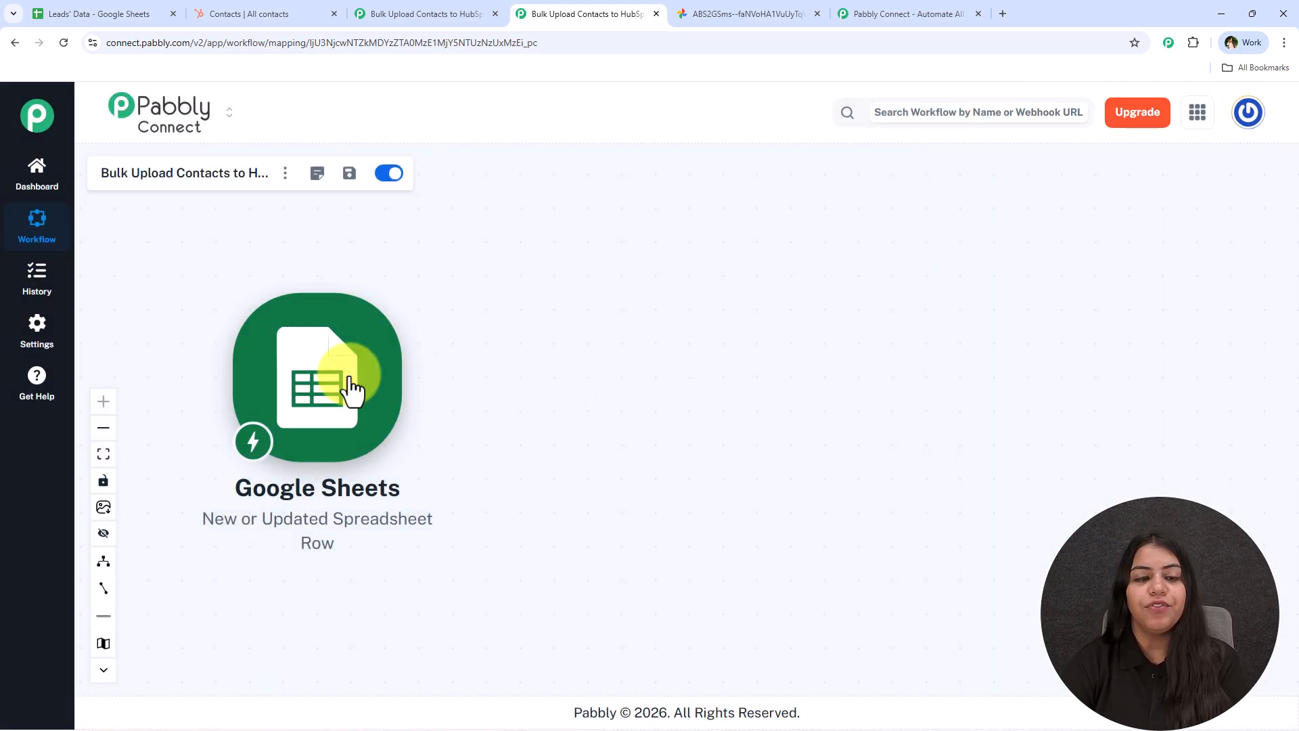
pyautogui.click(427, 379)
pyautogui.write('Hubspot')
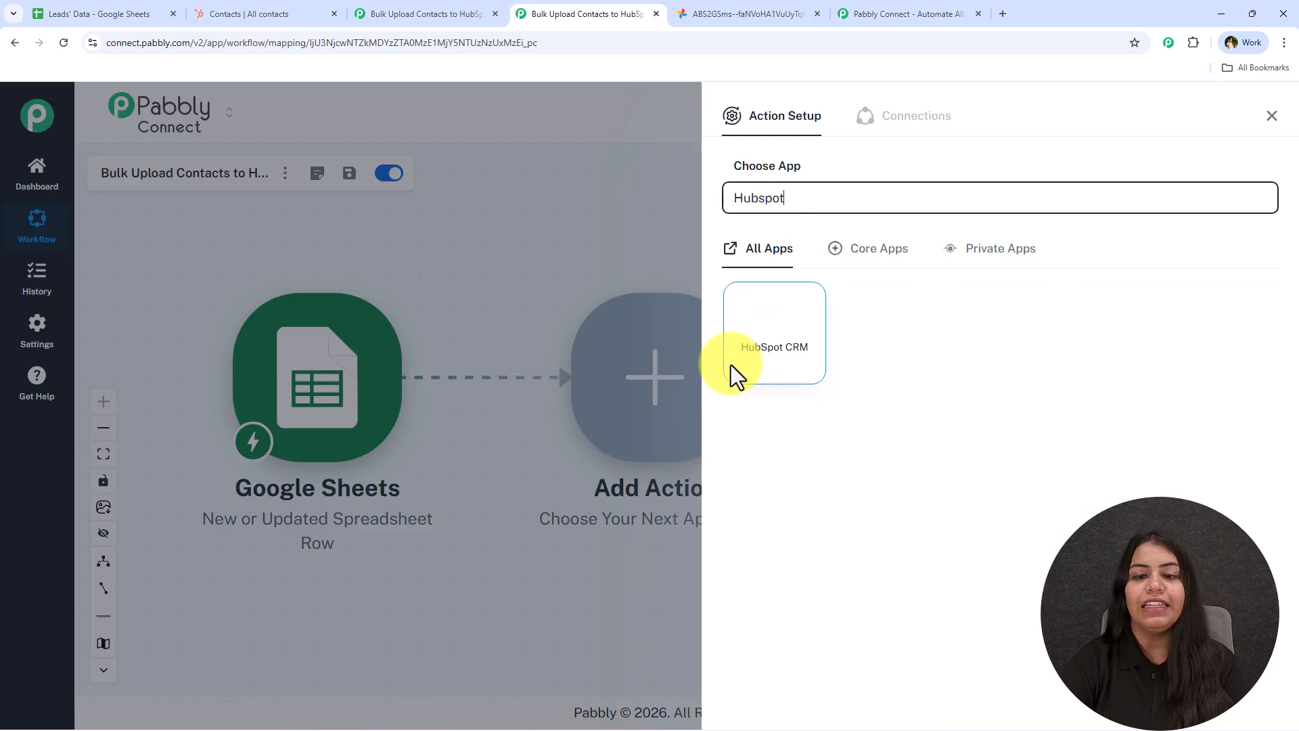
pyautogui.click(730, 376)
pyautogui.click(784, 274)
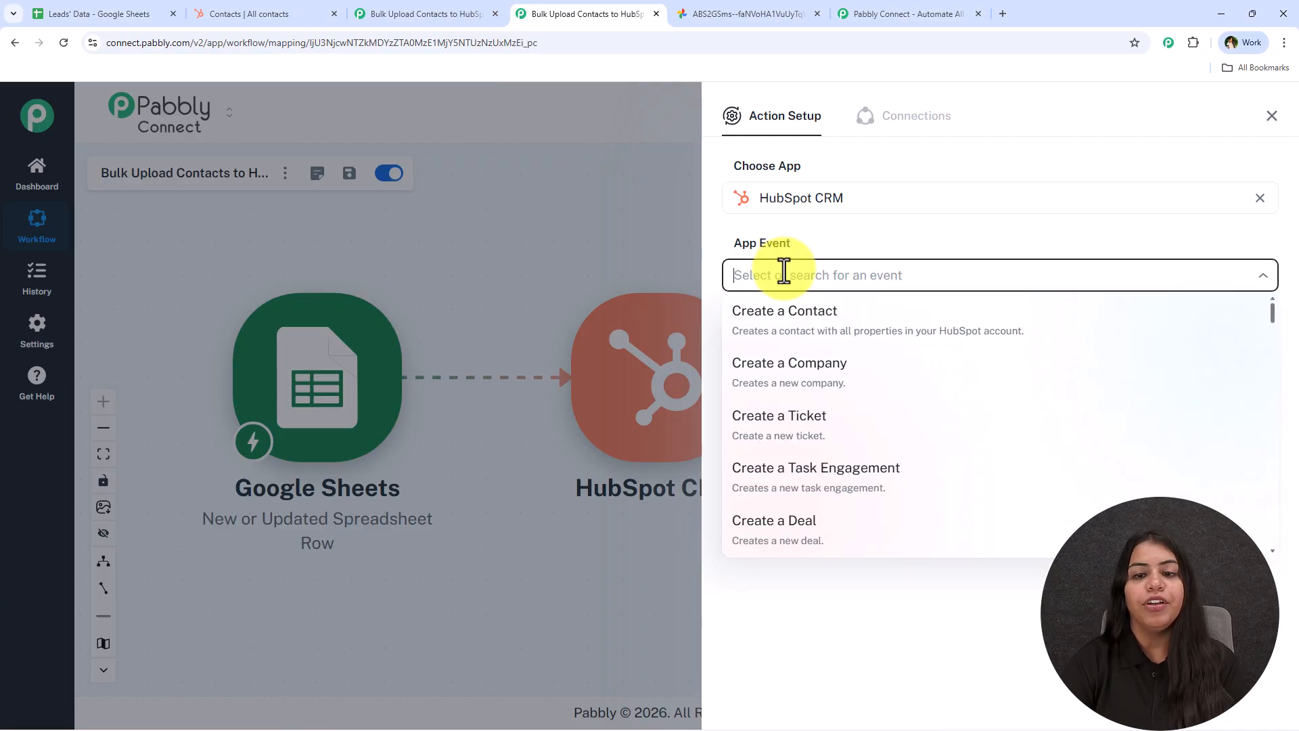
pyautogui.click(1075, 331)
pyautogui.click(778, 325)
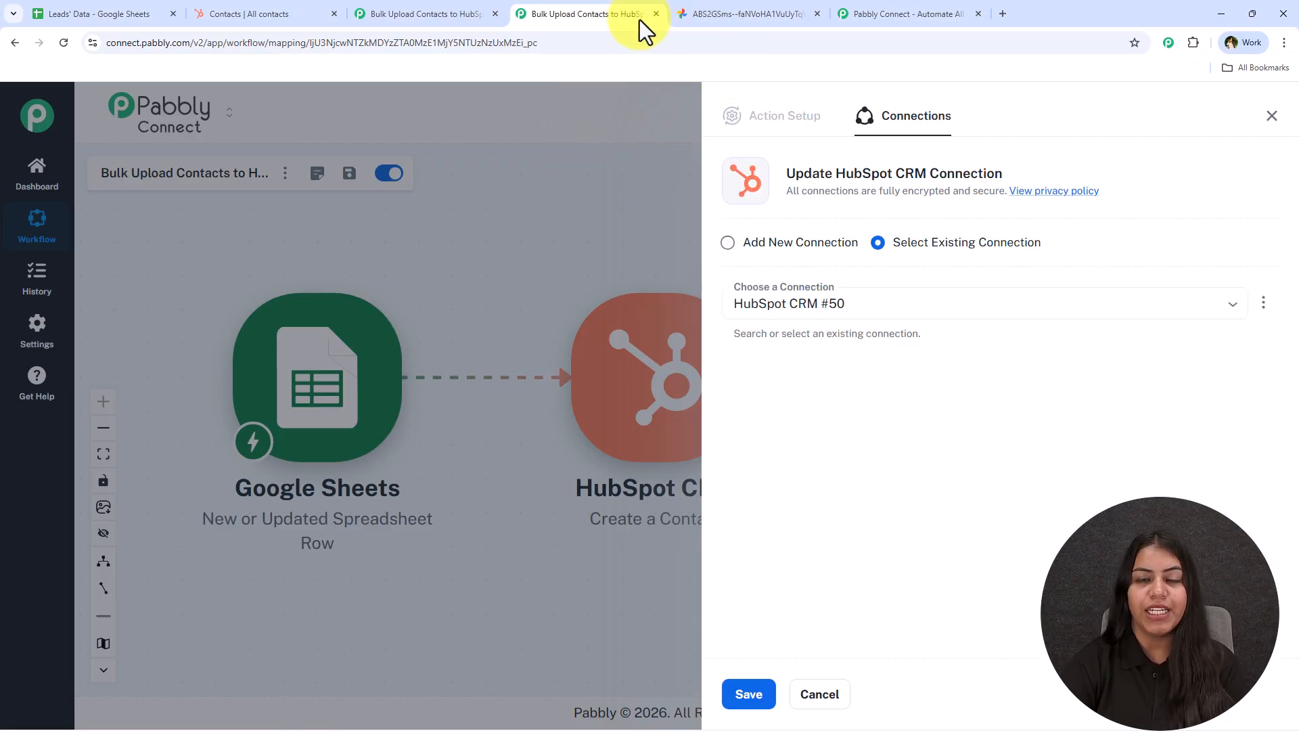
# - Add a new HubSpot CRM connection and authorize Pabbly Connect with the second listed HubSpot account
pyautogui.moveTo(834, 173); pyautogui.dragTo(1146, 183)
pyautogui.moveTo(1126, 270); pyautogui.dragTo(893, 255)
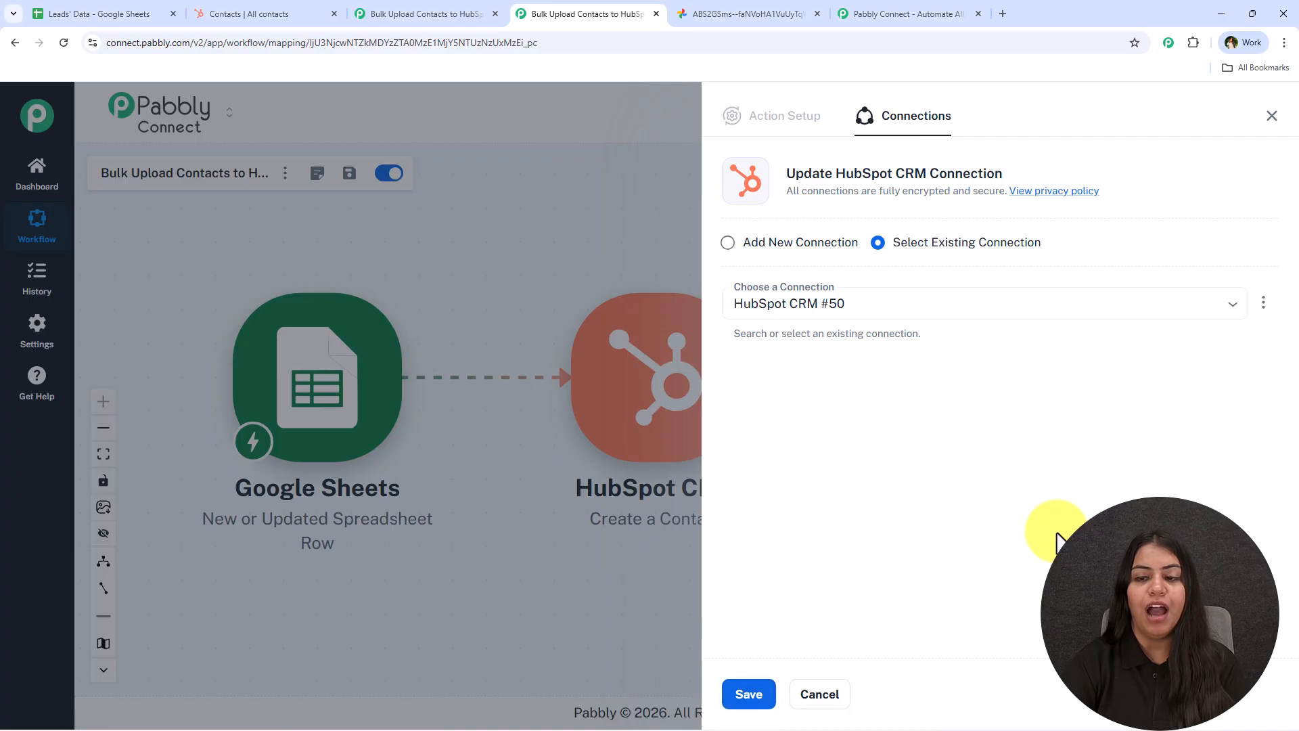
pyautogui.click(827, 244)
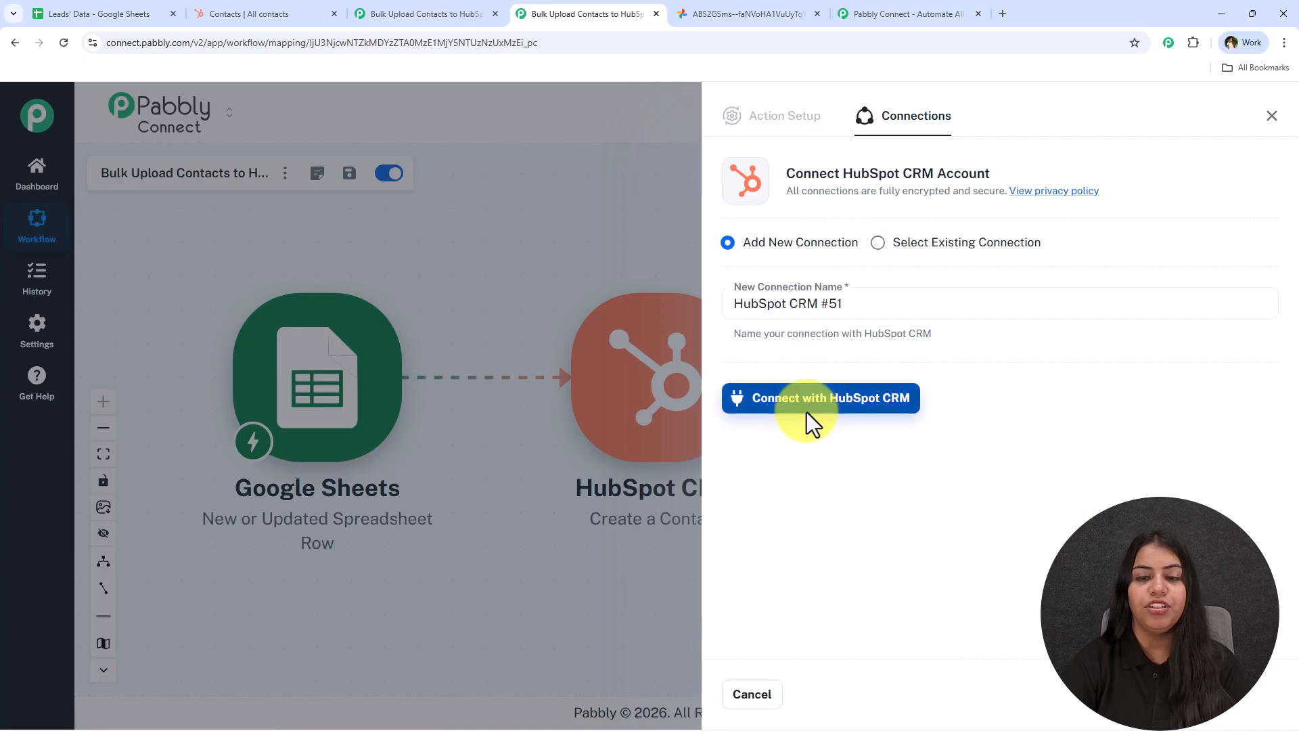
pyautogui.click(806, 406)
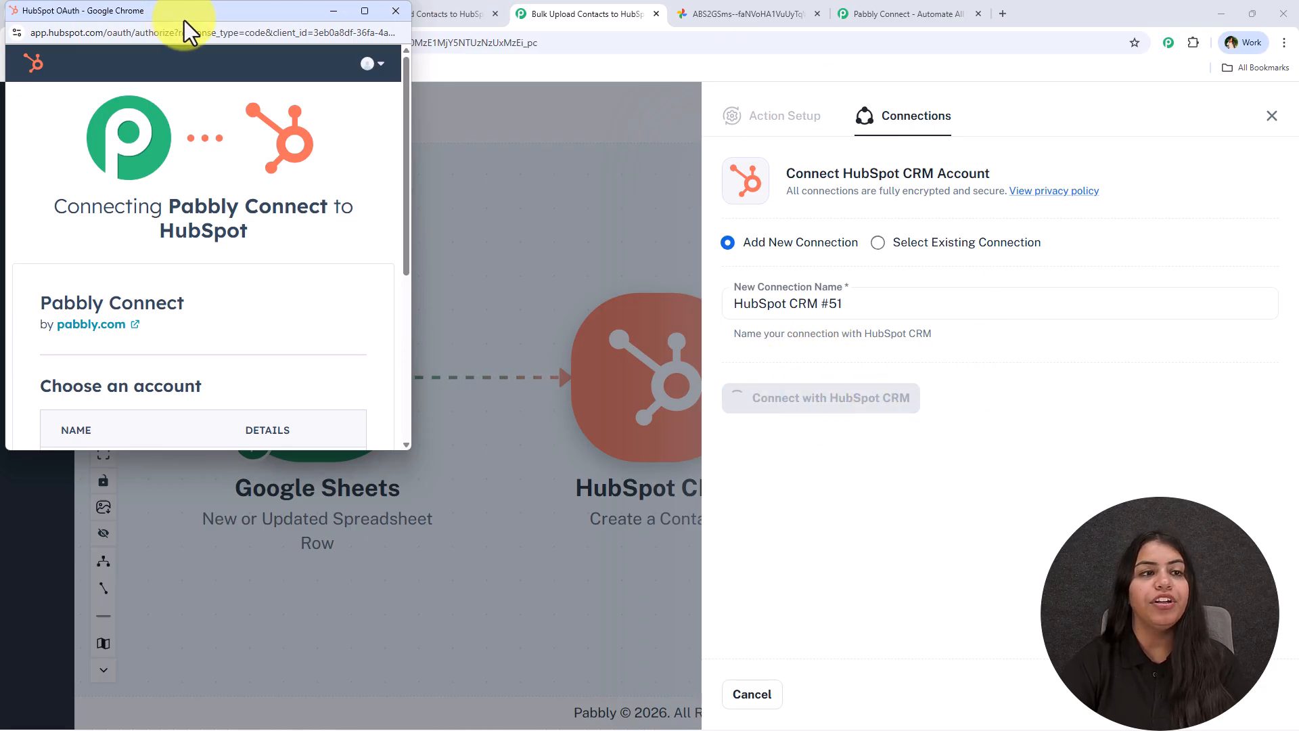
pyautogui.moveTo(181, 18); pyautogui.dragTo(286, 109)
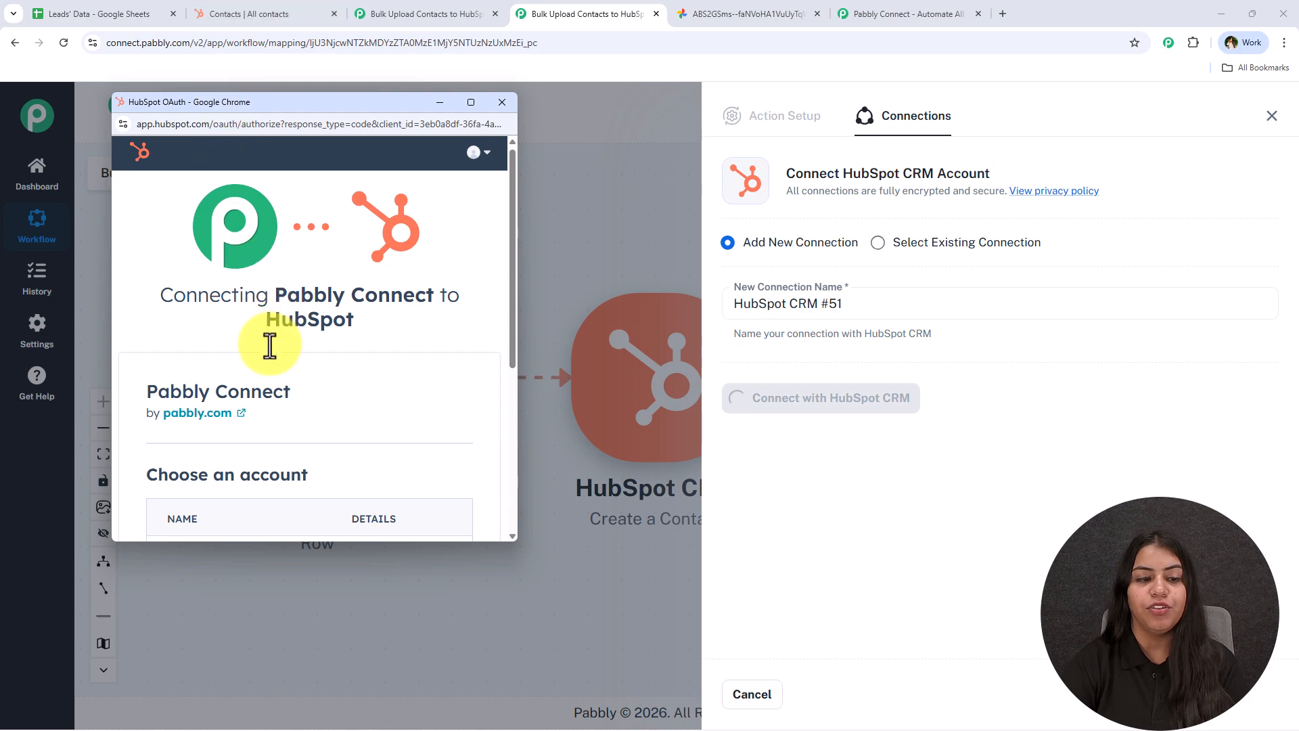
pyautogui.scroll(-3, 232, 391)
pyautogui.click(175, 466)
pyautogui.scroll(-1, 406, 466)
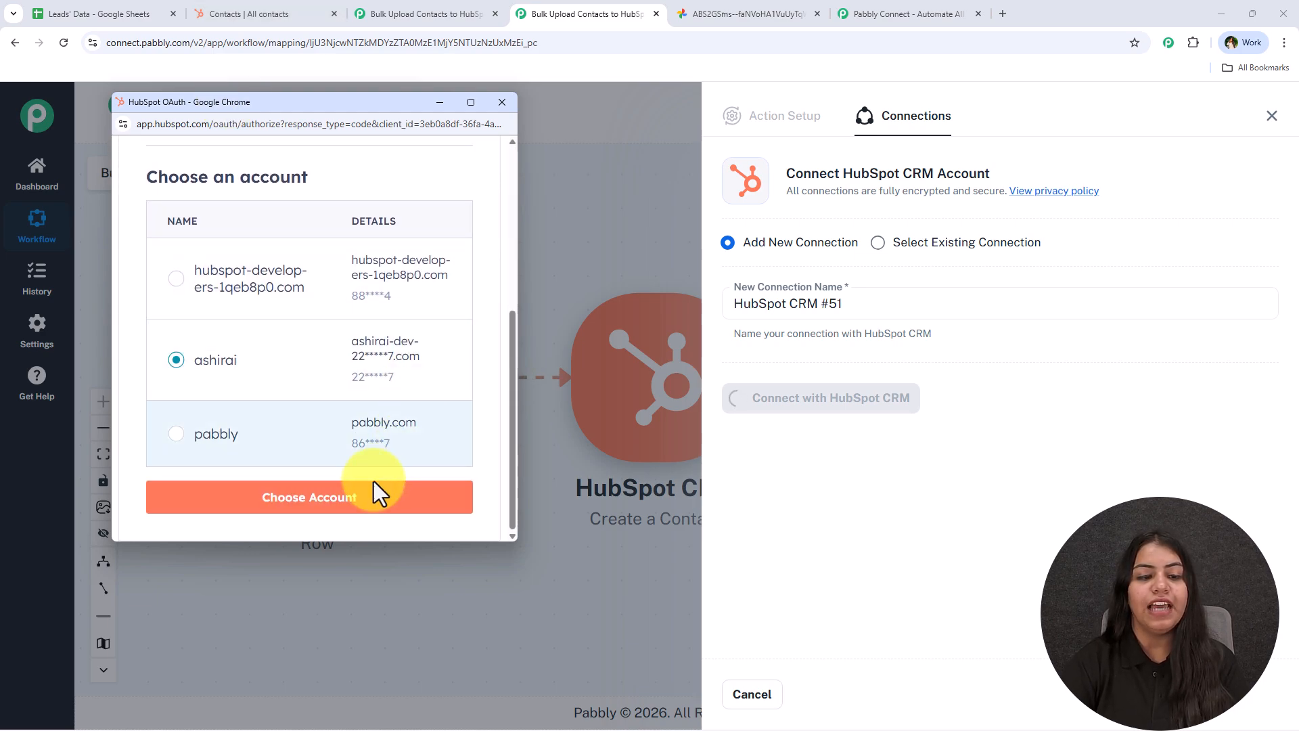
pyautogui.click(372, 484)
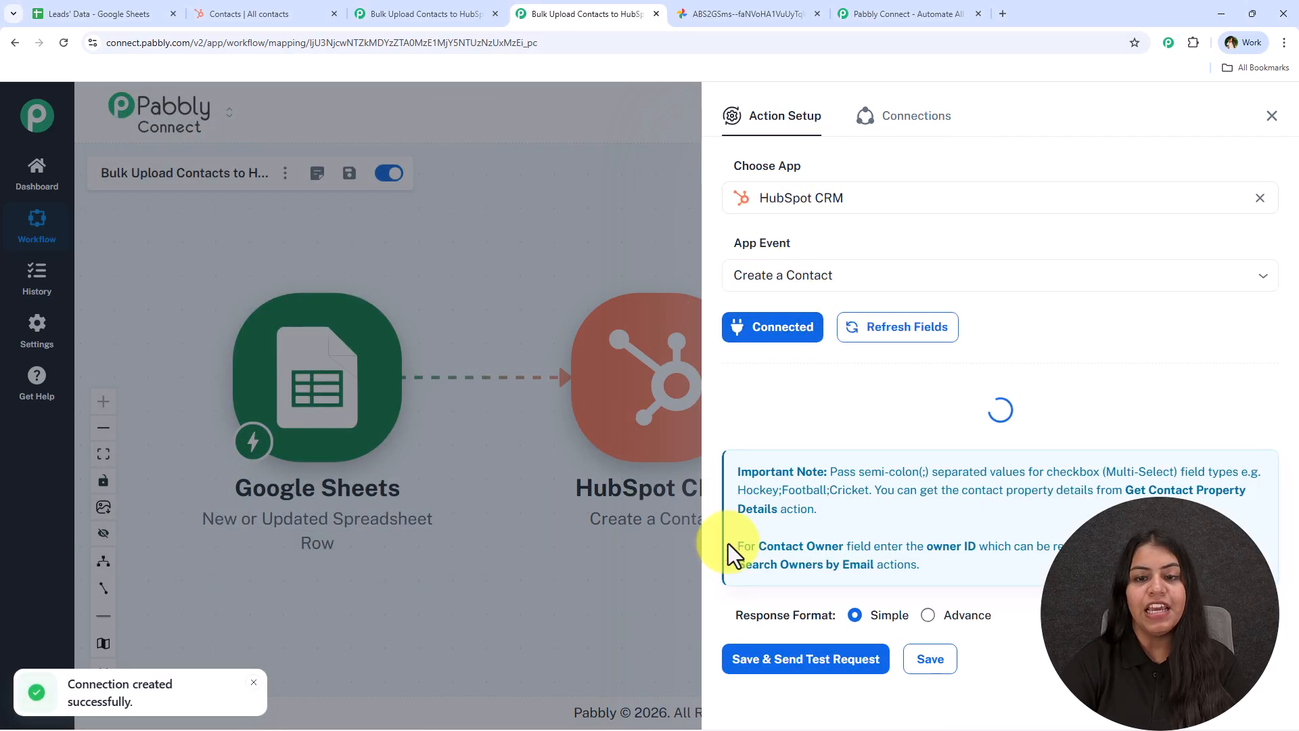
# - Find the Email field of the Create a Contact action and expand the Google Sheets trigger data for mapping
pyautogui.scroll(-8, 815, 481)
pyautogui.scroll(-7, 815, 478)
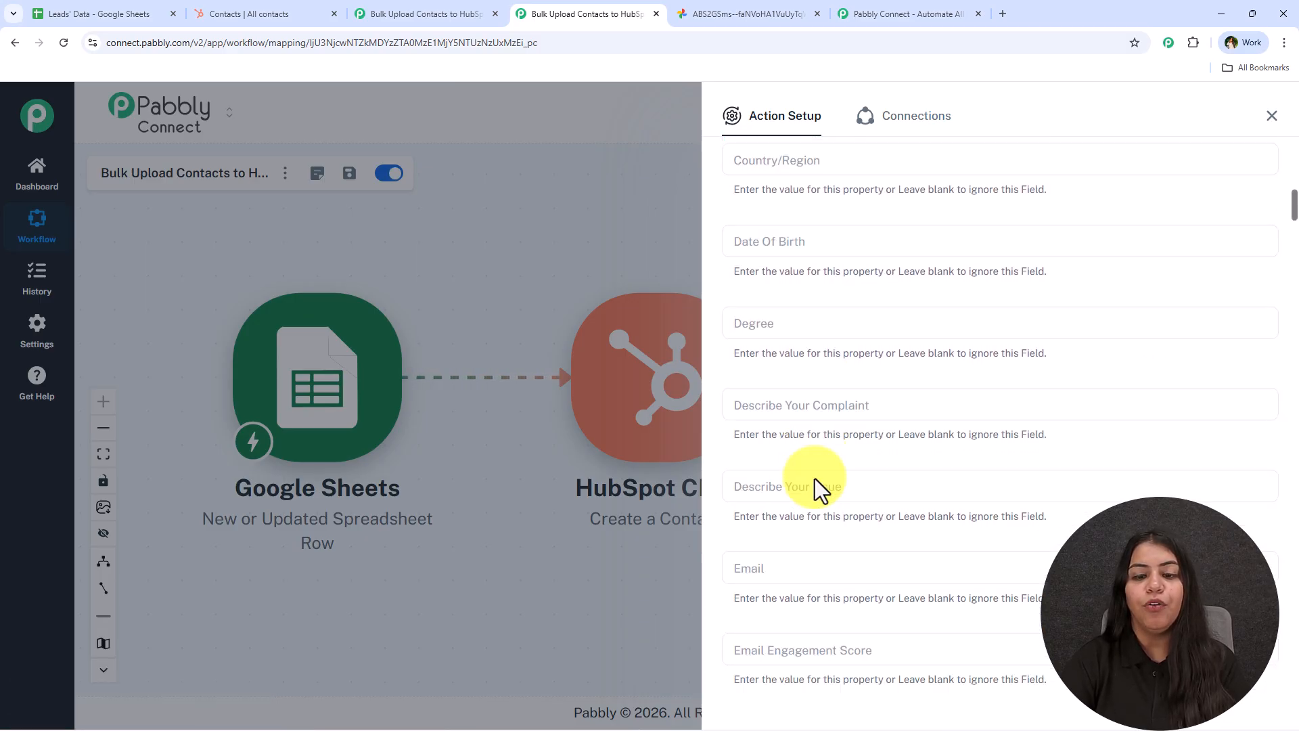
pyautogui.scroll(-1, 805, 392)
pyautogui.click(800, 297)
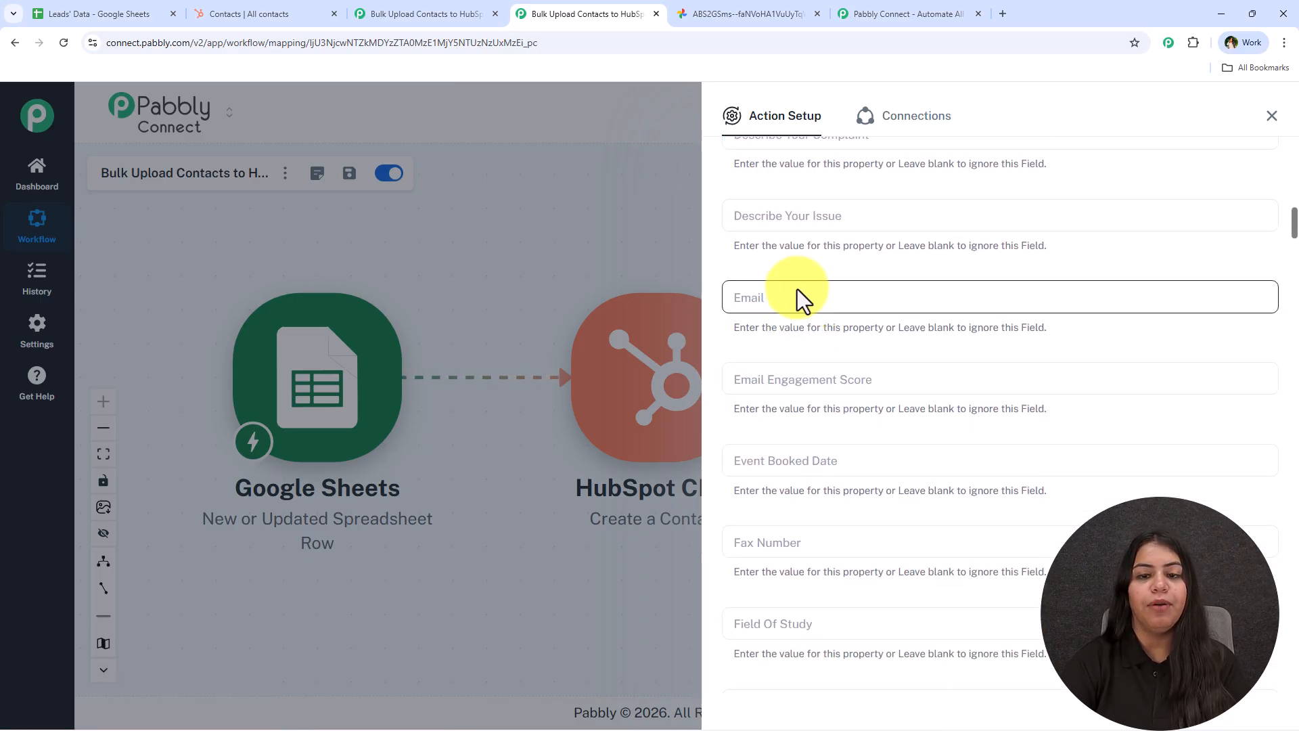
pyautogui.click(814, 400)
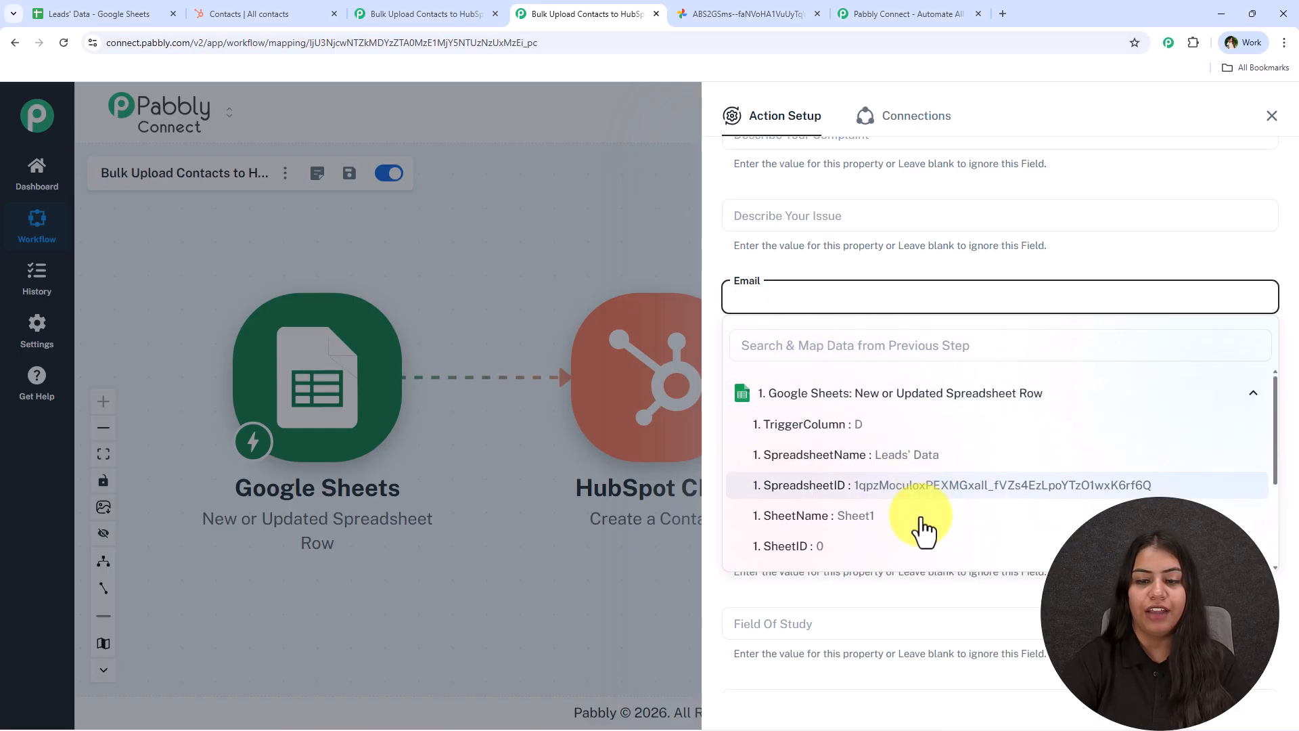
pyautogui.scroll(-3, 920, 535)
pyautogui.click(900, 550)
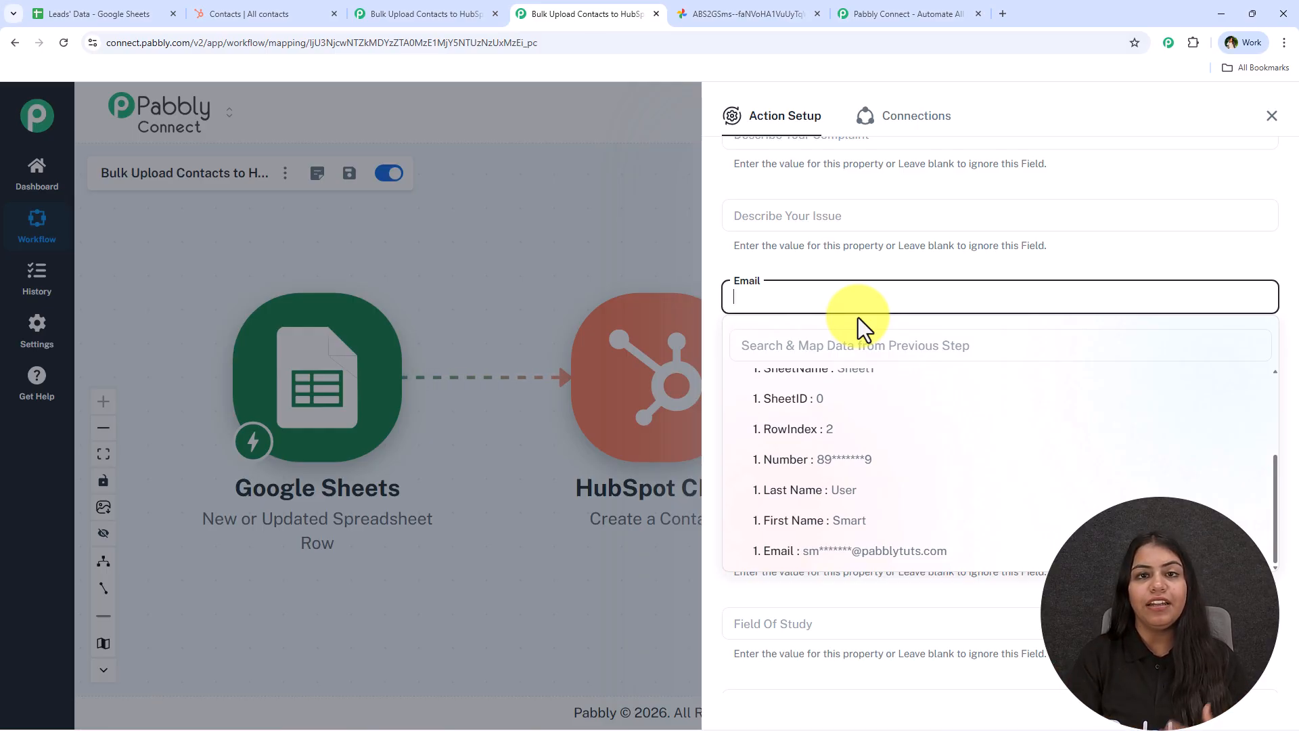
pyautogui.write('xyz')
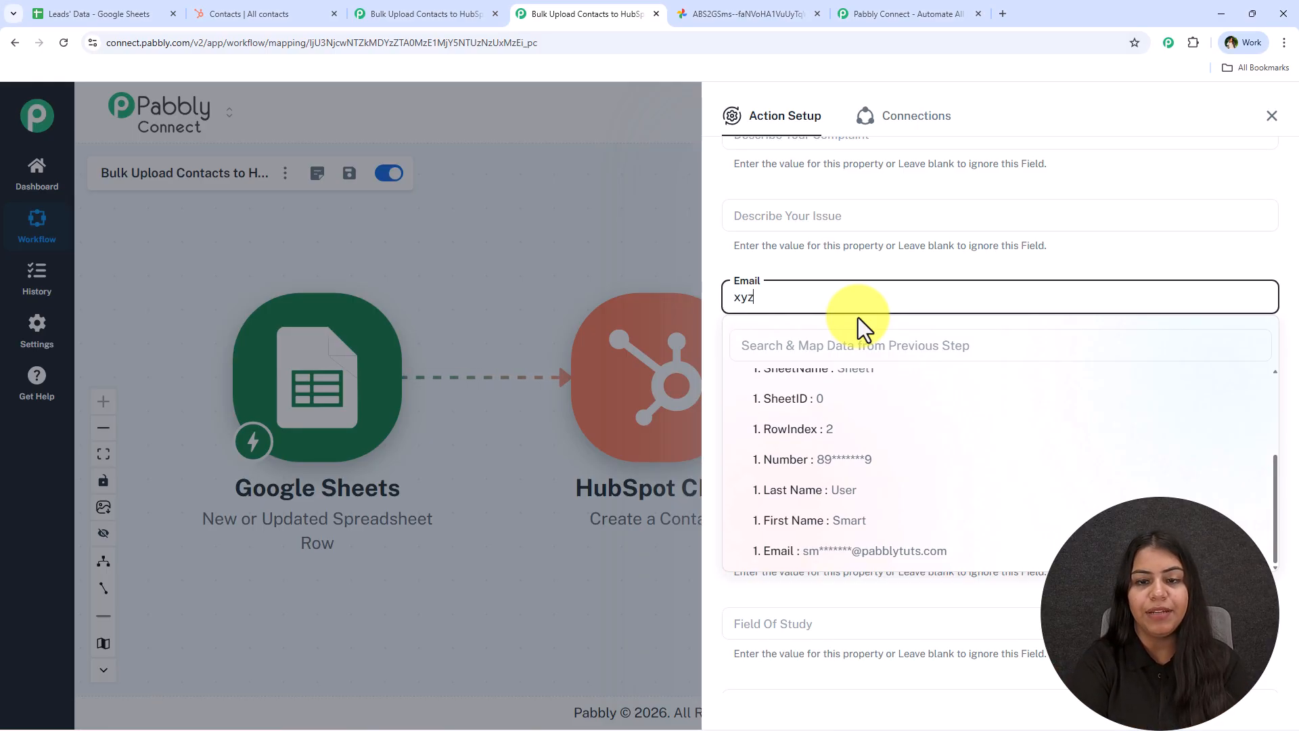
pyautogui.hotkey('ctrl', 'a')
pyautogui.press('BackSpace')
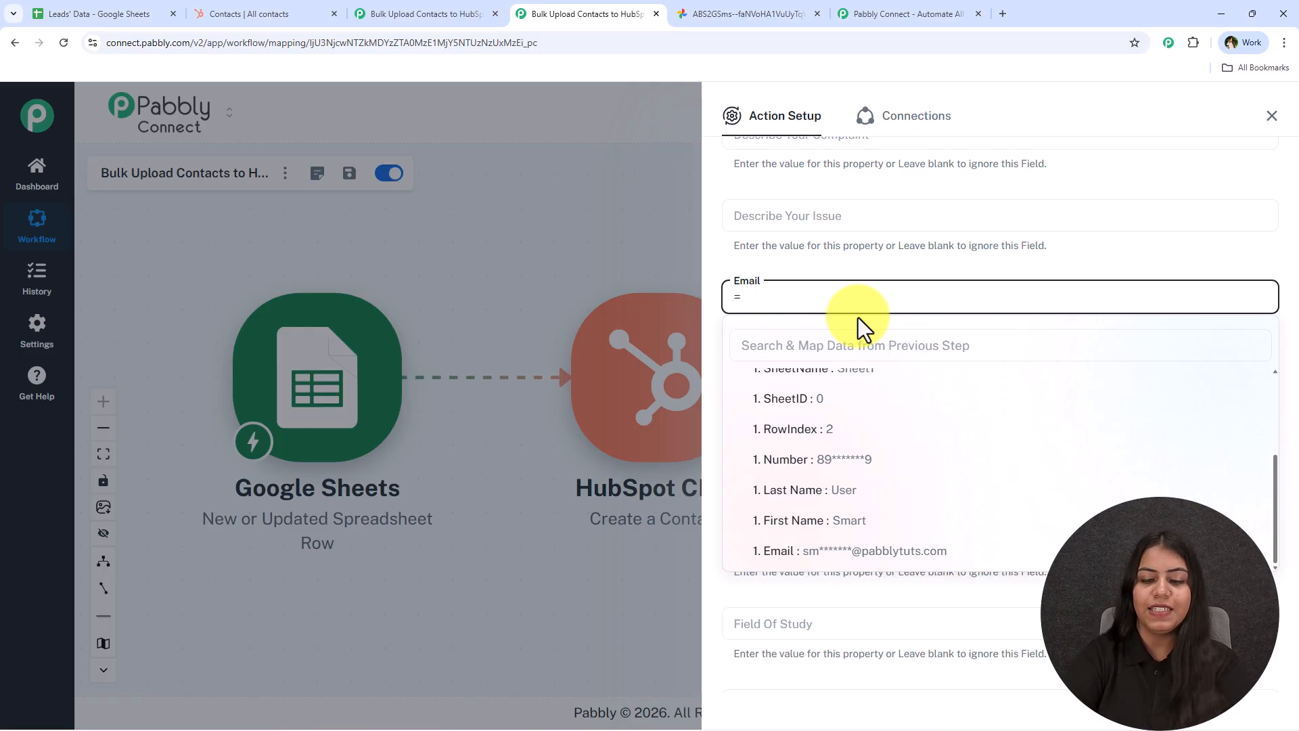
pyautogui.click(879, 552)
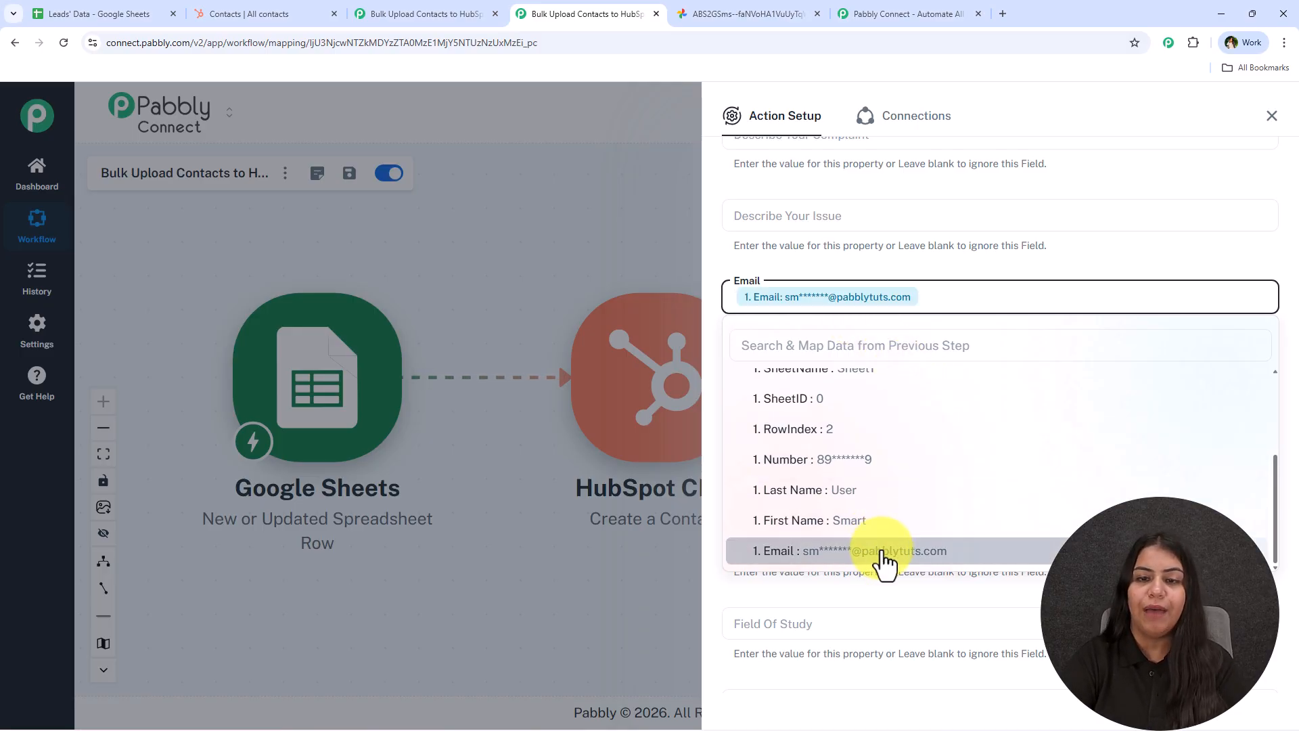
pyautogui.click(843, 273)
pyautogui.click(921, 304)
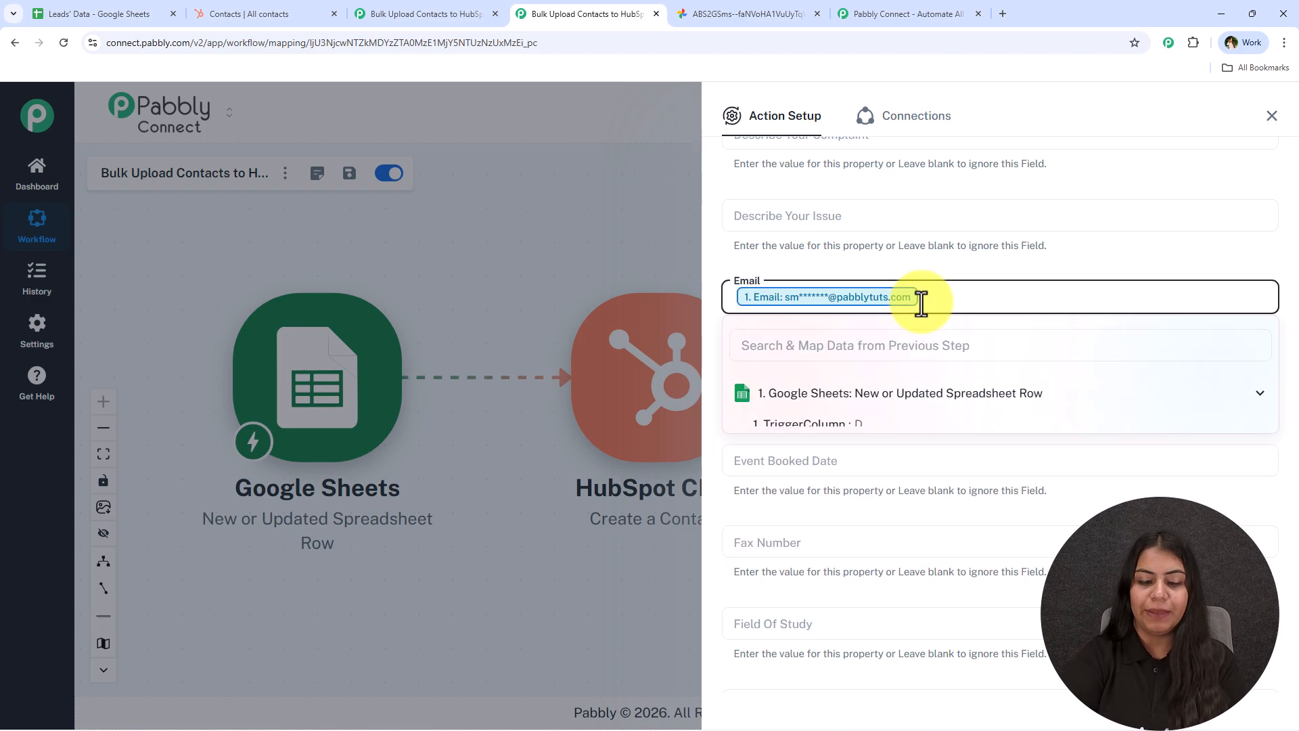
pyautogui.press('BackSpace')
# - Map the contact's Email field to the Email value from the Google Sheets trigger
pyautogui.click(876, 396)
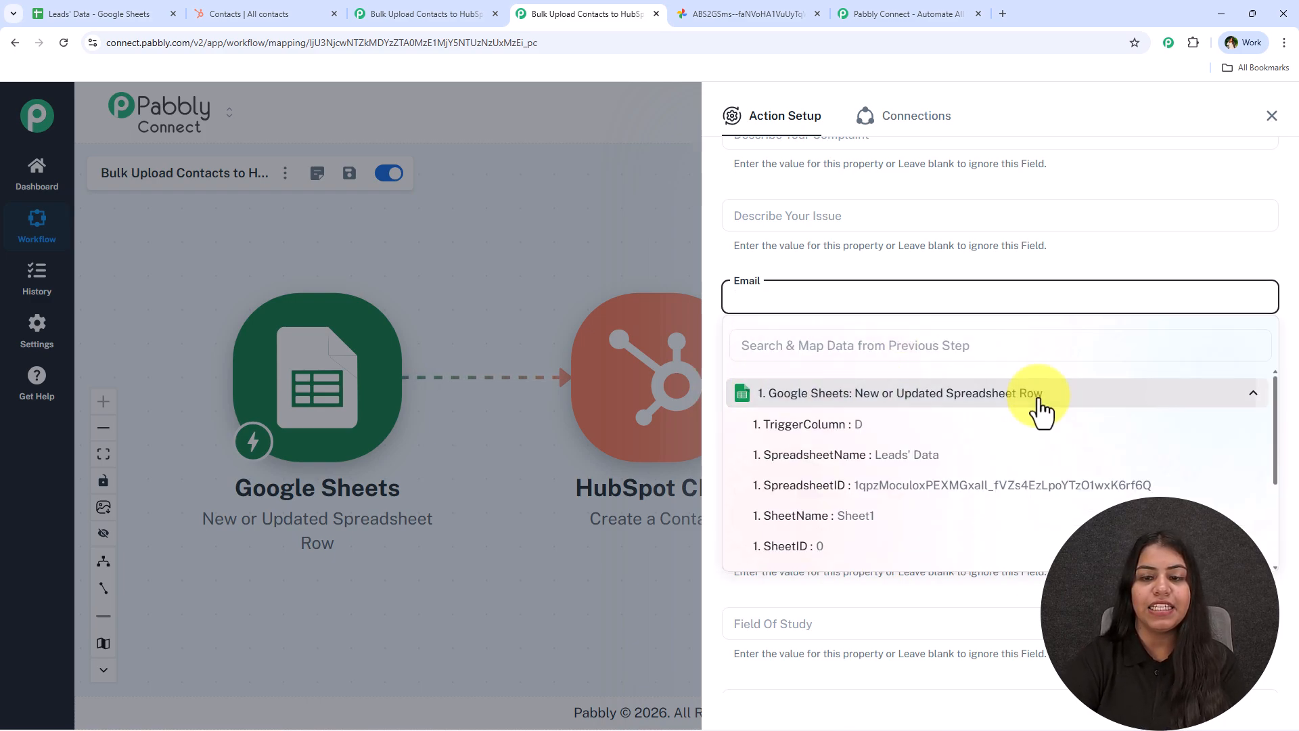
pyautogui.scroll(-3, 879, 542)
pyautogui.click(879, 550)
pyautogui.click(833, 268)
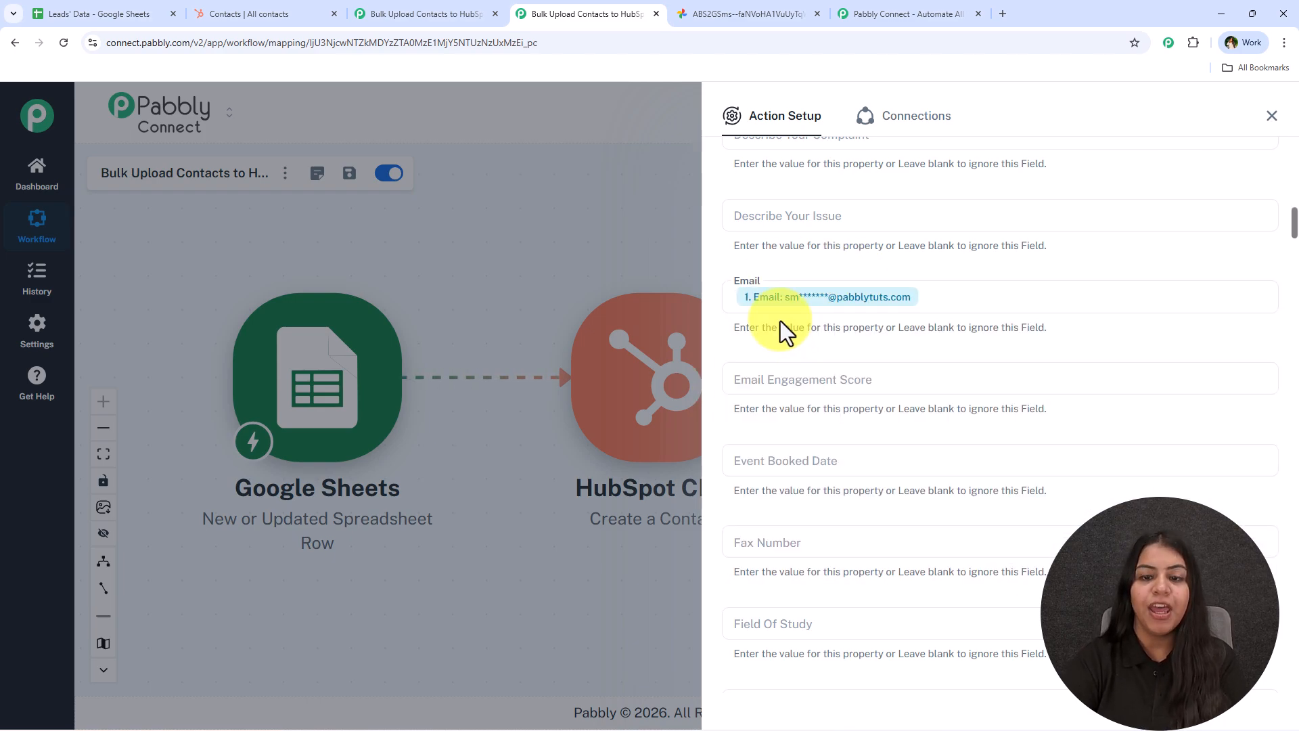
# - Map the contact's First Name field to the First Name value from the Google Sheets trigger
pyautogui.scroll(-5, 789, 348)
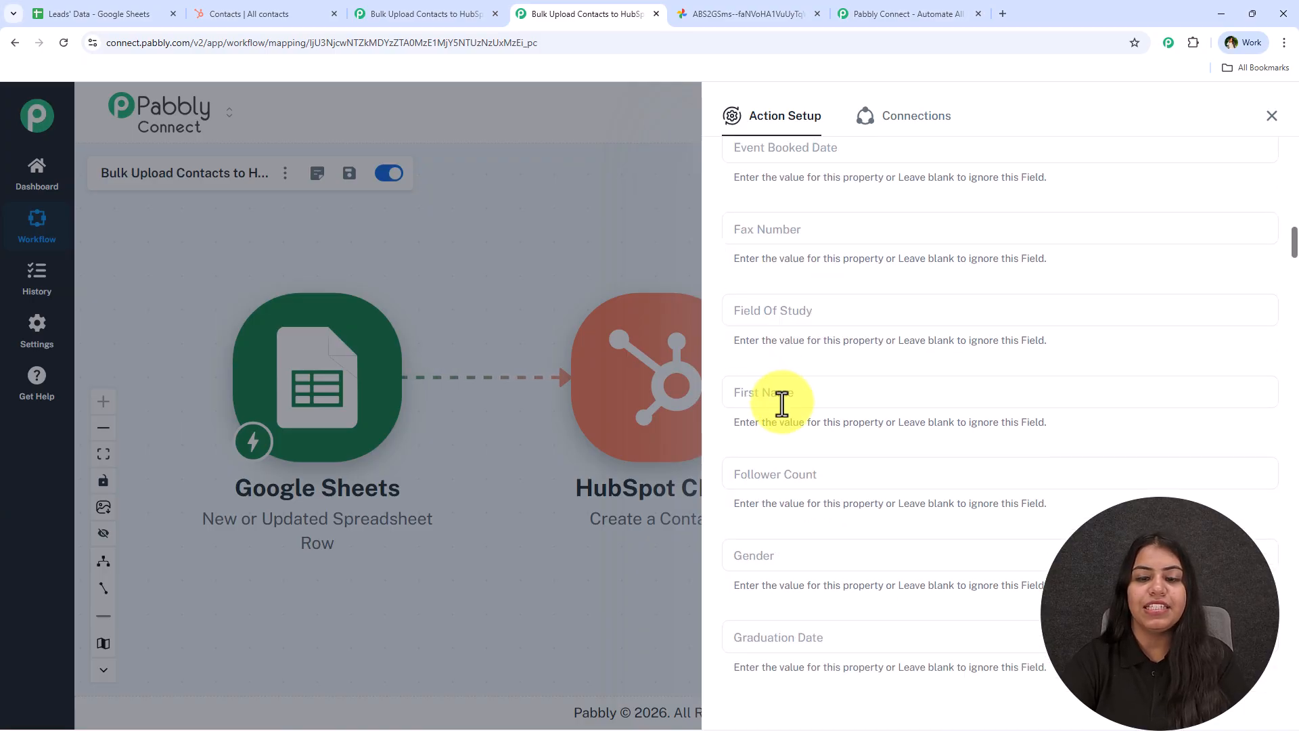
pyautogui.click(782, 374)
pyautogui.click(797, 464)
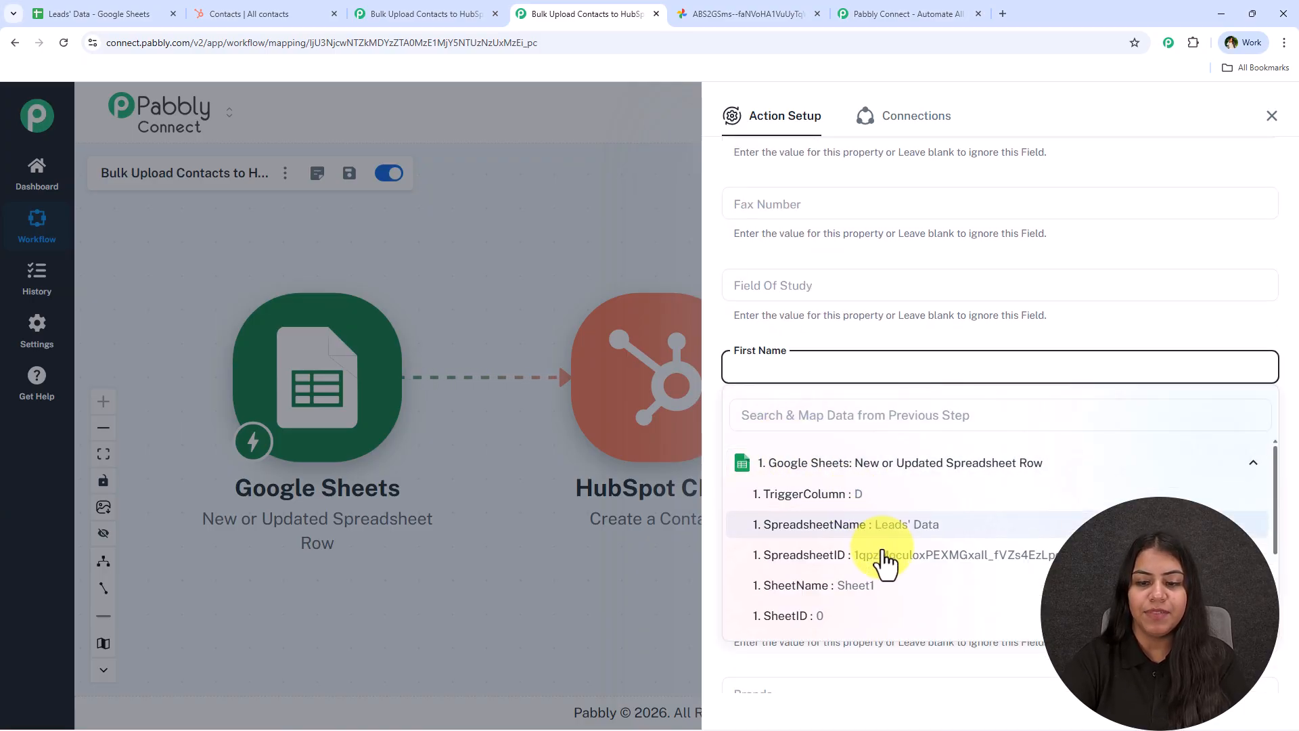
pyautogui.scroll(-3, 879, 568)
pyautogui.click(856, 591)
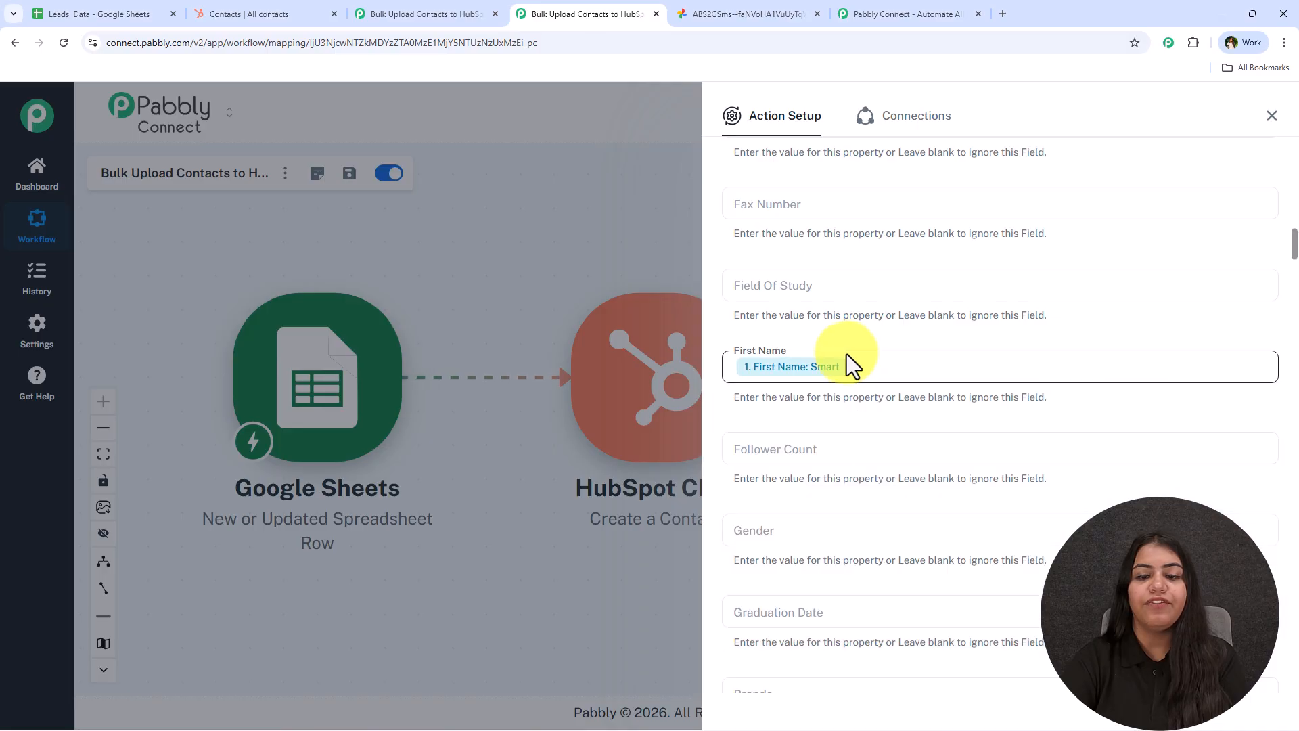
# - Map the contact's Last Name field to the Last Name value from the Google Sheets trigger
pyautogui.scroll(-2, 846, 354)
pyautogui.scroll(-12, 847, 355)
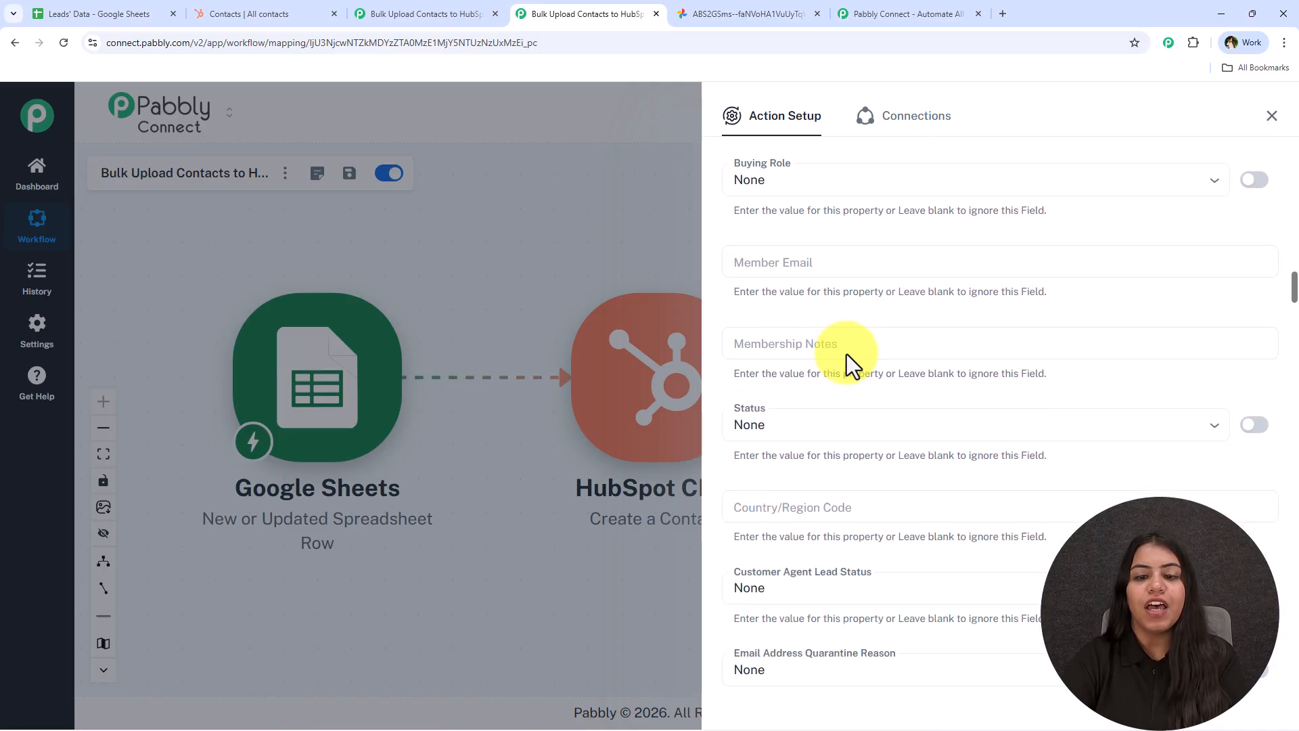
pyautogui.scroll(-15, 846, 355)
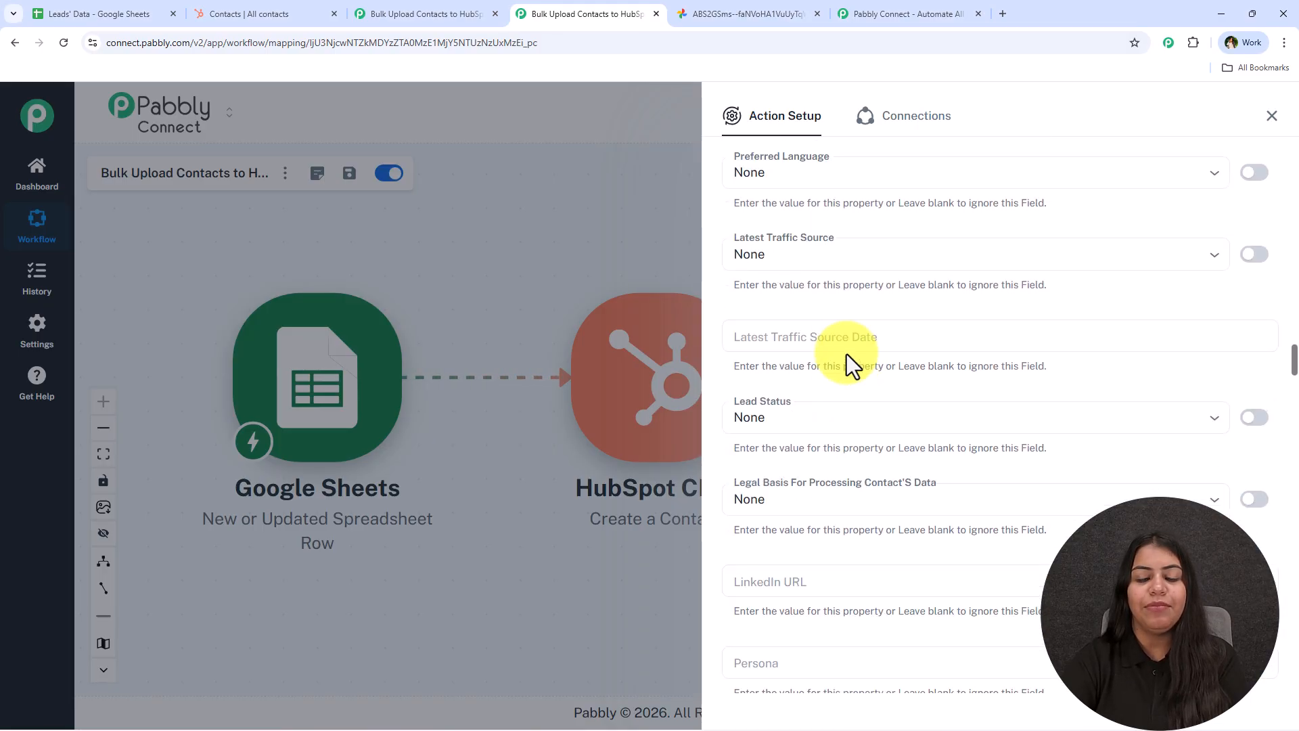
pyautogui.scroll(-2, 846, 355)
pyautogui.scroll(2, 809, 278)
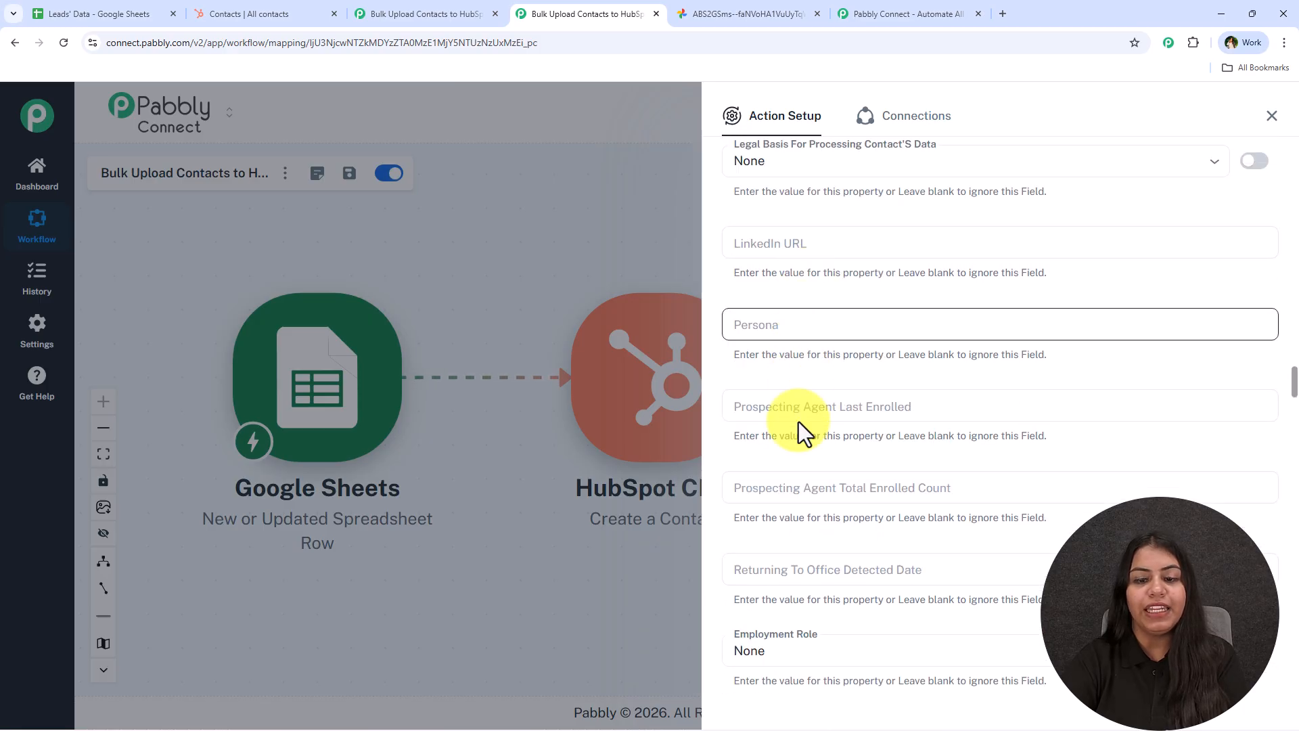
pyautogui.scroll(-5, 799, 420)
pyautogui.scroll(-18, 799, 415)
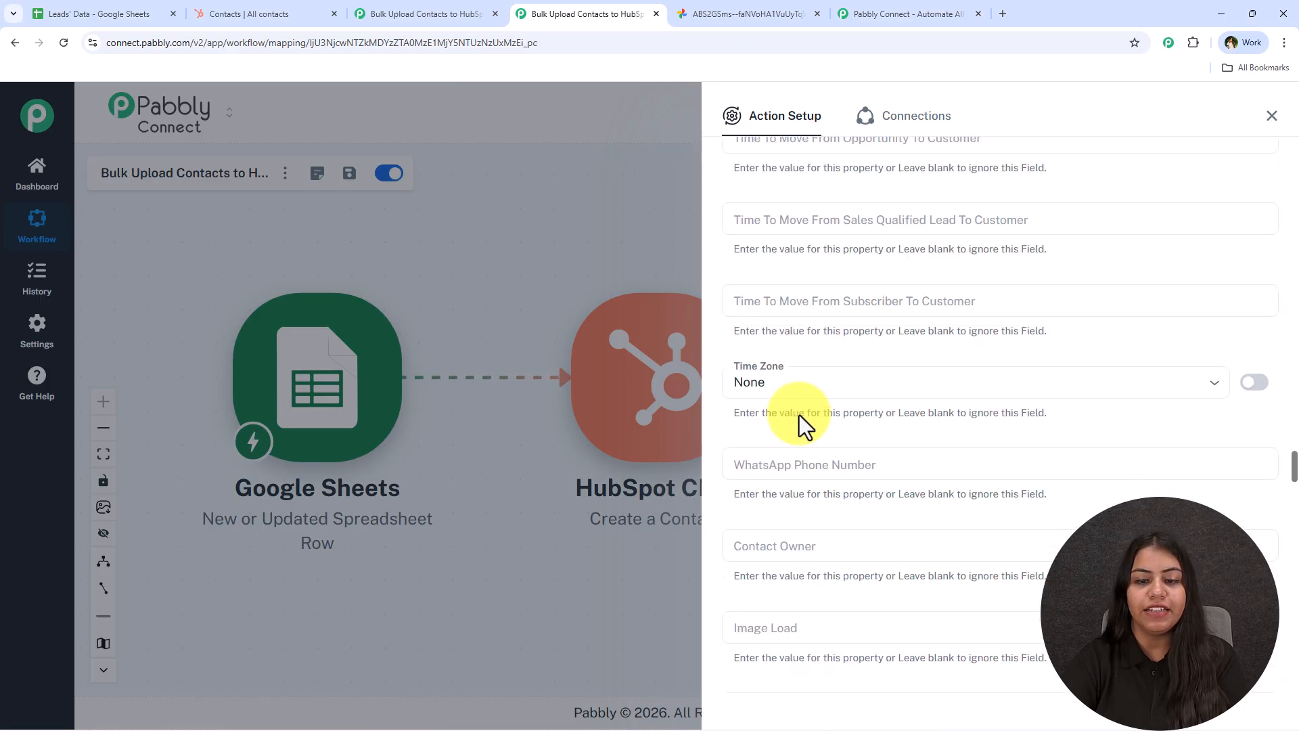
pyautogui.scroll(-10, 798, 412)
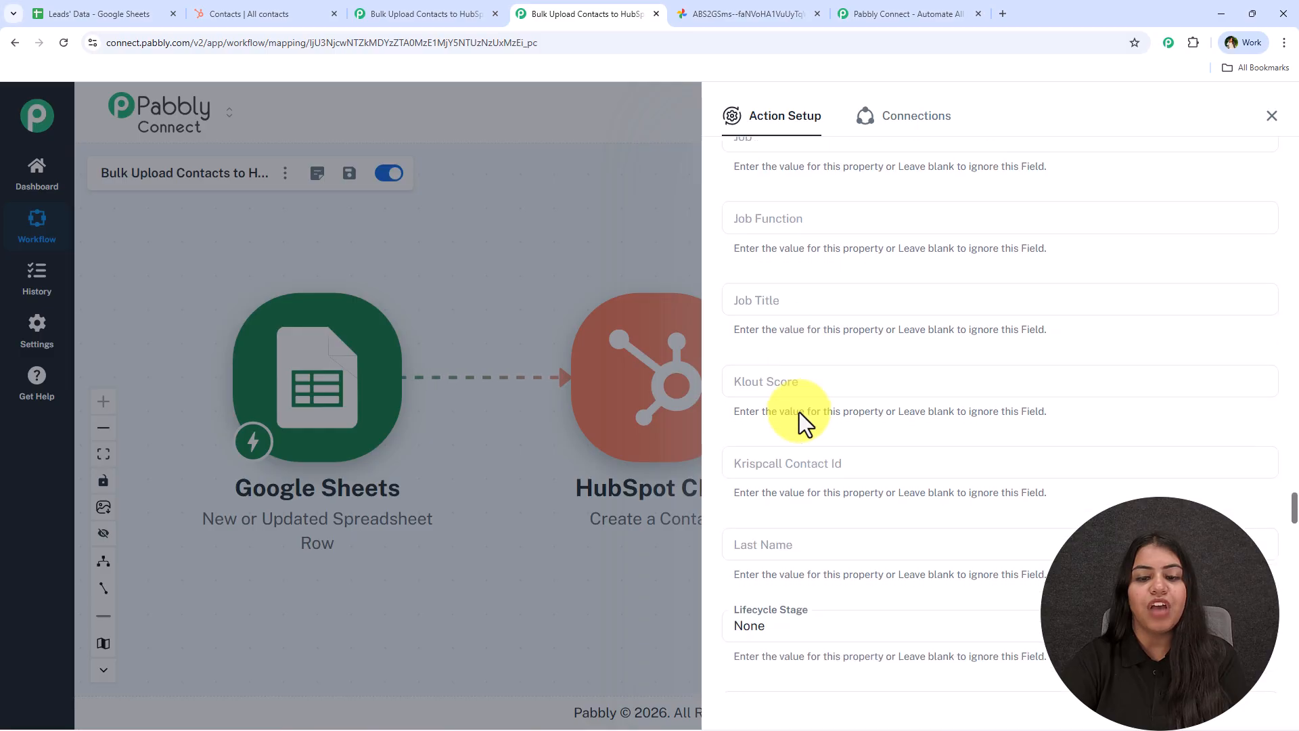
pyautogui.click(809, 226)
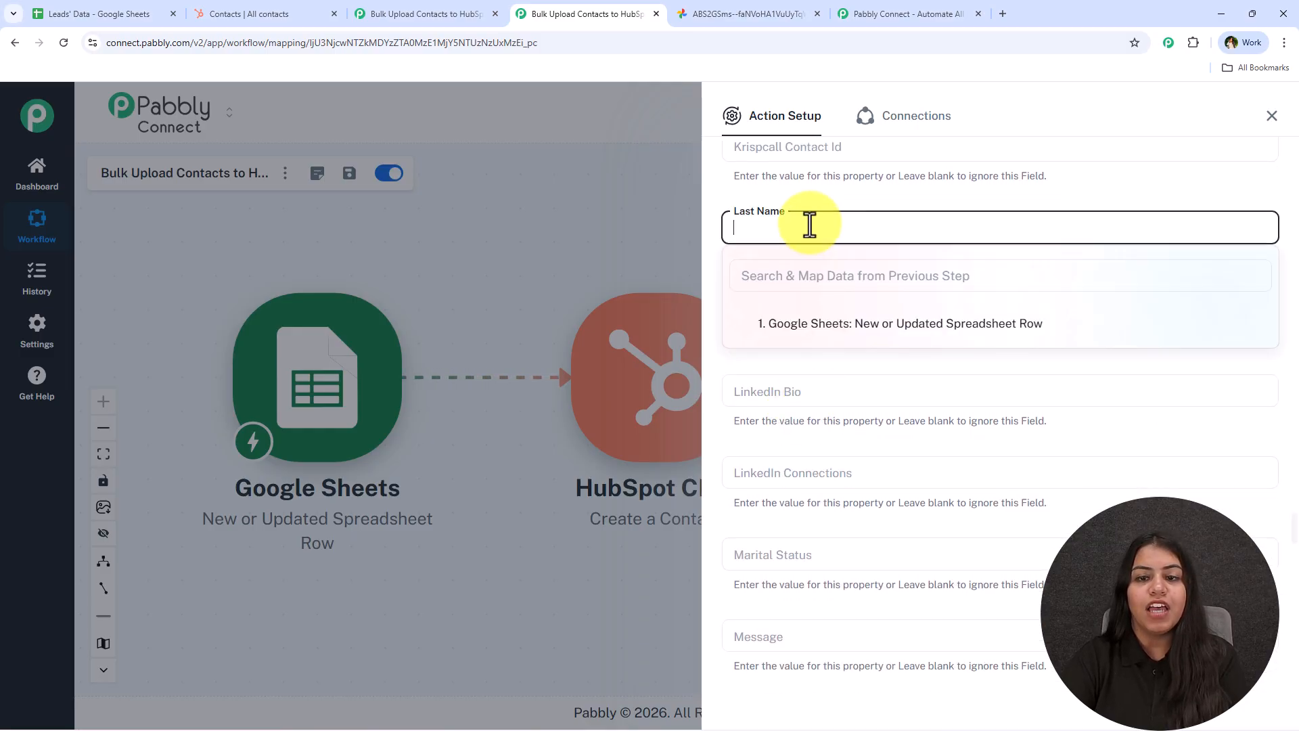
pyautogui.click(905, 328)
pyautogui.scroll(-5, 972, 433)
pyautogui.click(872, 420)
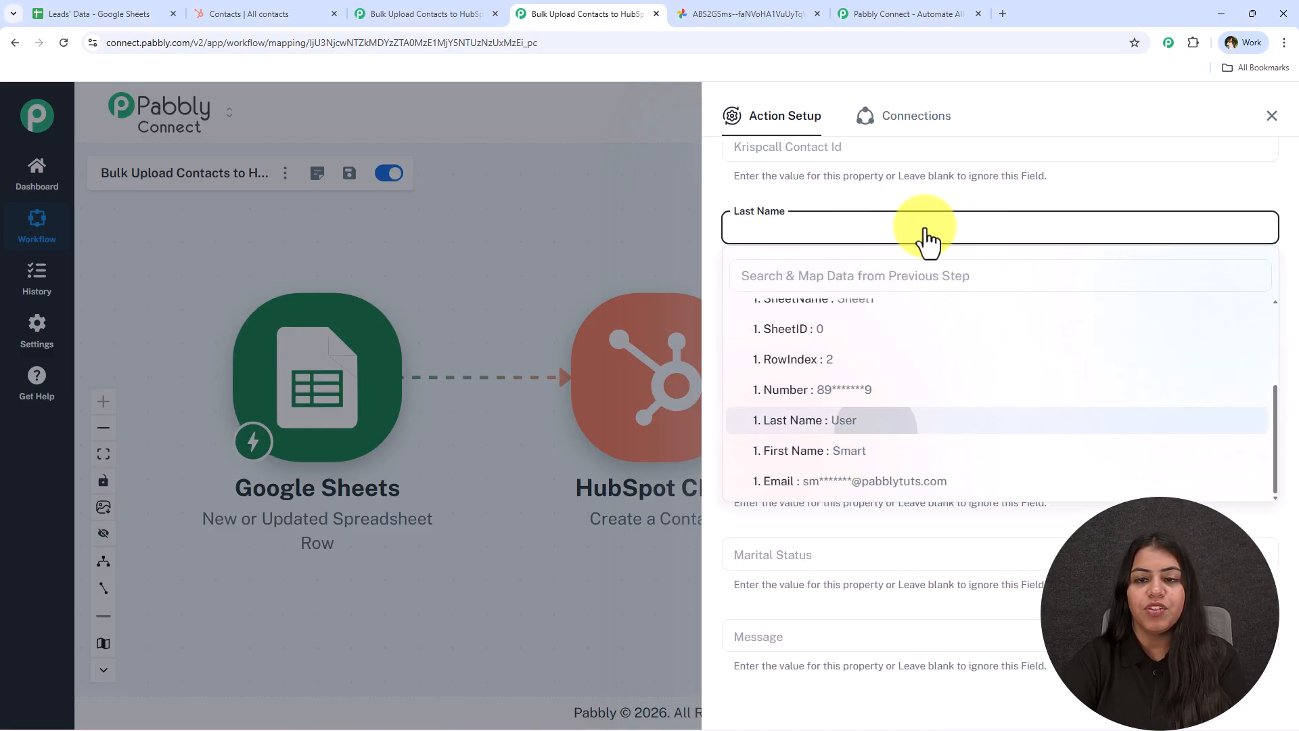
# - Map the contact's Phone Number field to the Number value from the Google Sheets trigger
pyautogui.scroll(-10, 924, 251)
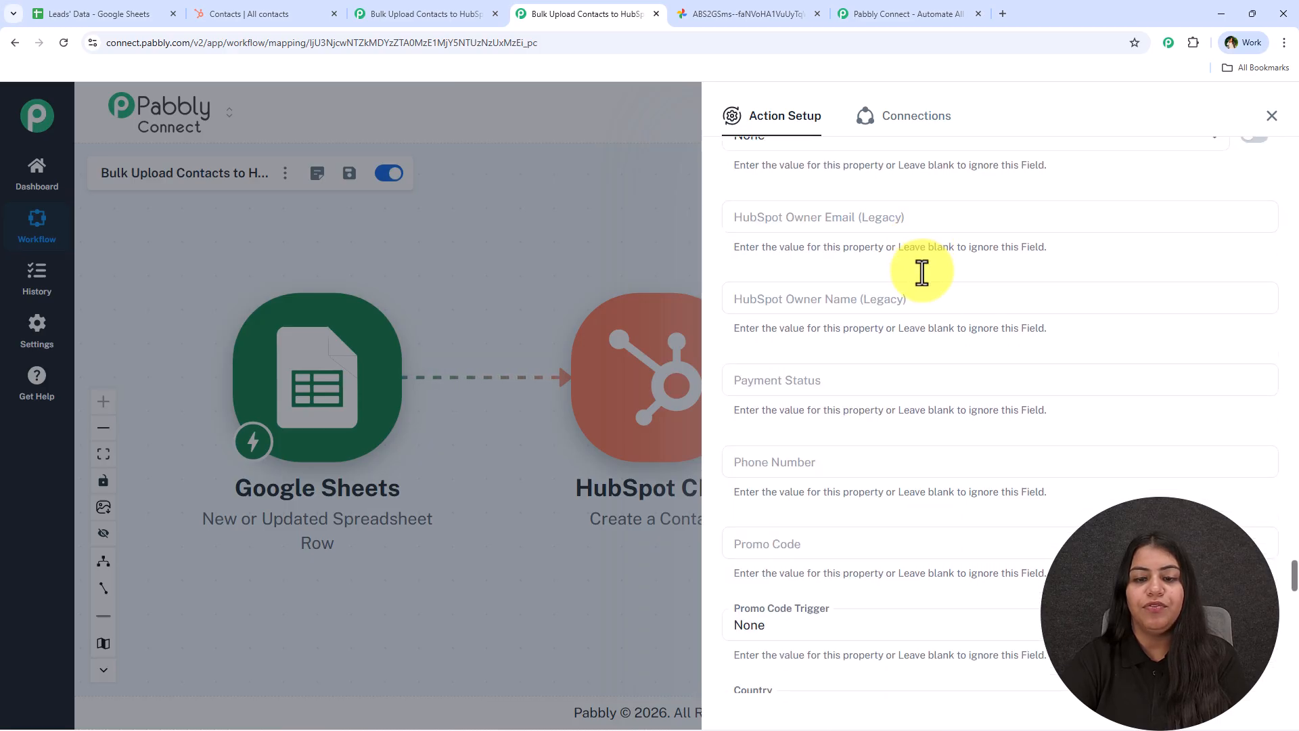
pyautogui.click(851, 396)
pyautogui.click(830, 493)
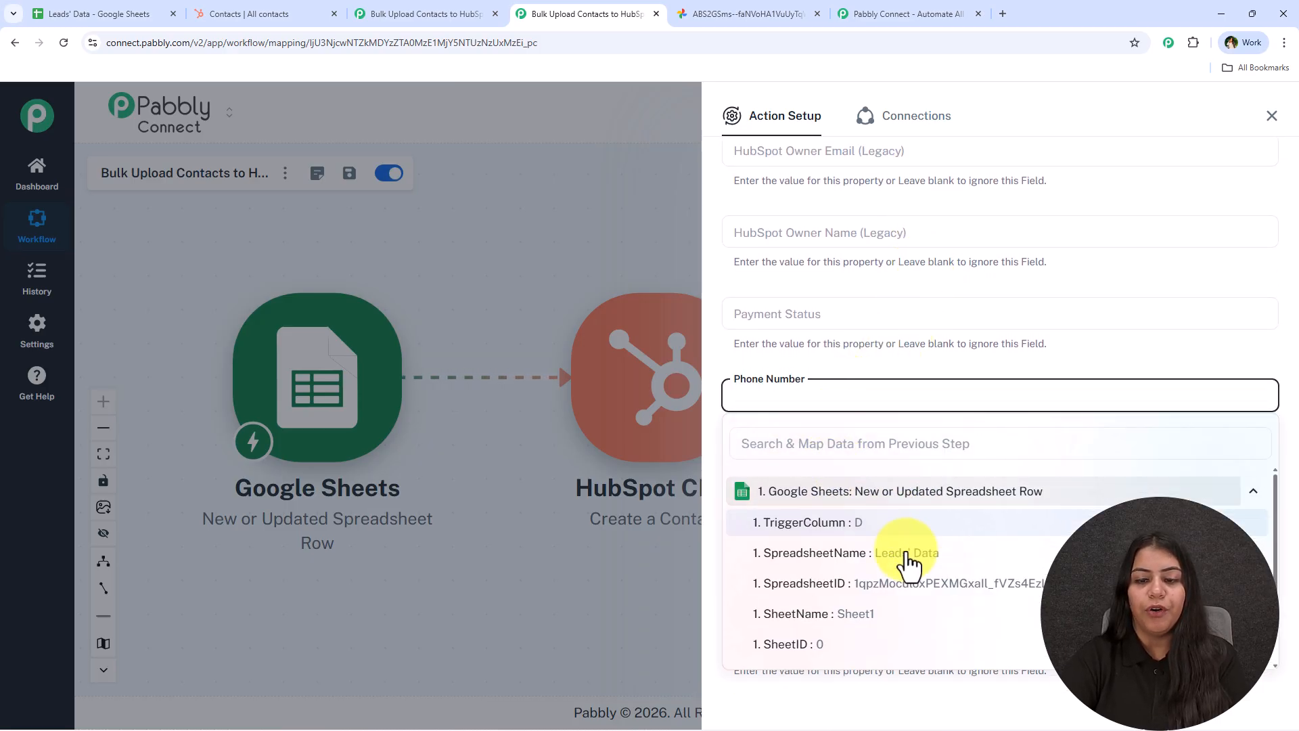
pyautogui.scroll(-3, 895, 575)
pyautogui.click(870, 570)
pyautogui.click(963, 359)
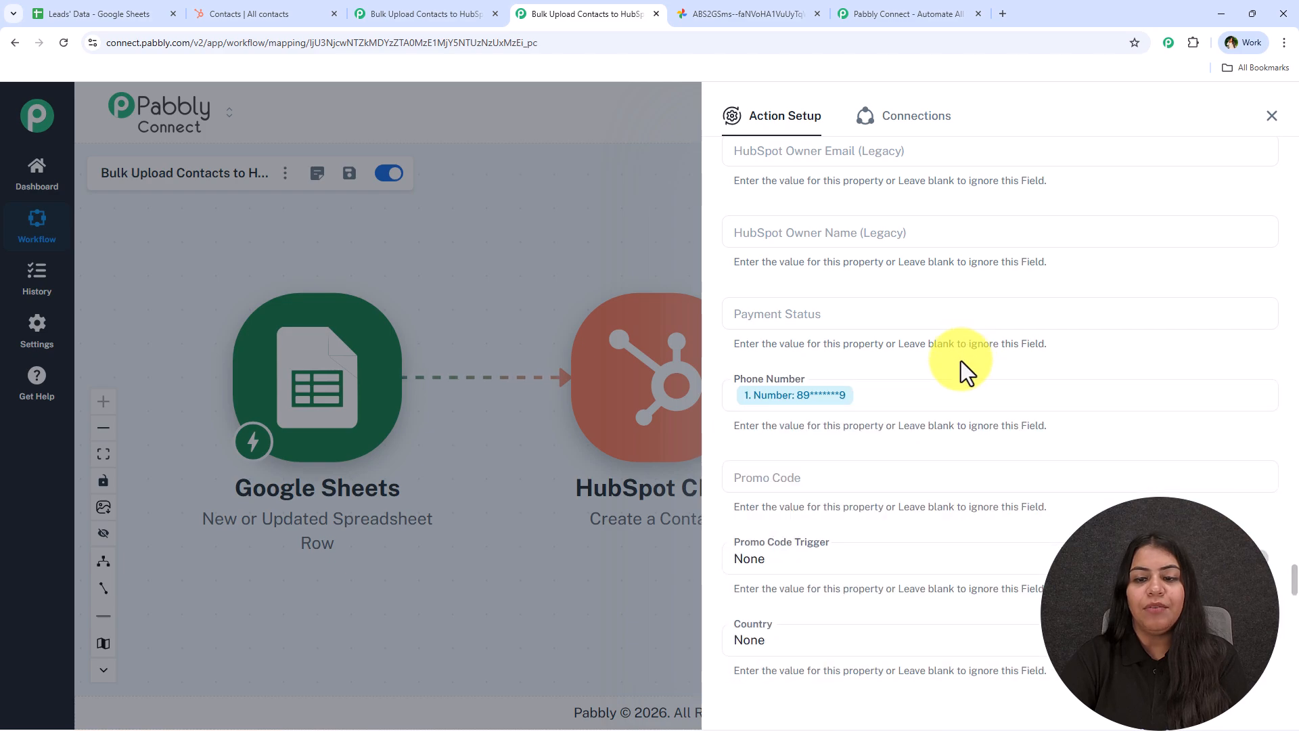
# - Save the HubSpot CRM action with a test request and review the response received for the contact
pyautogui.middleClick(955, 396)
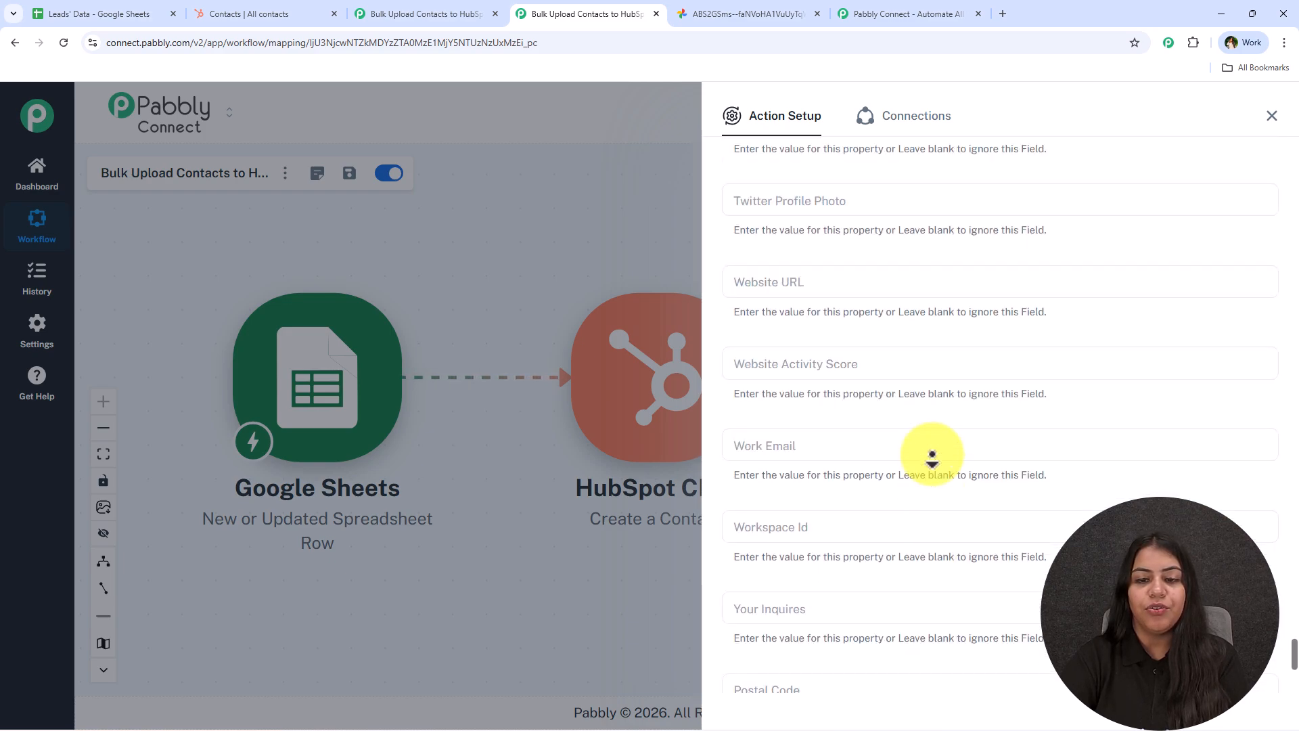
pyautogui.click(813, 617)
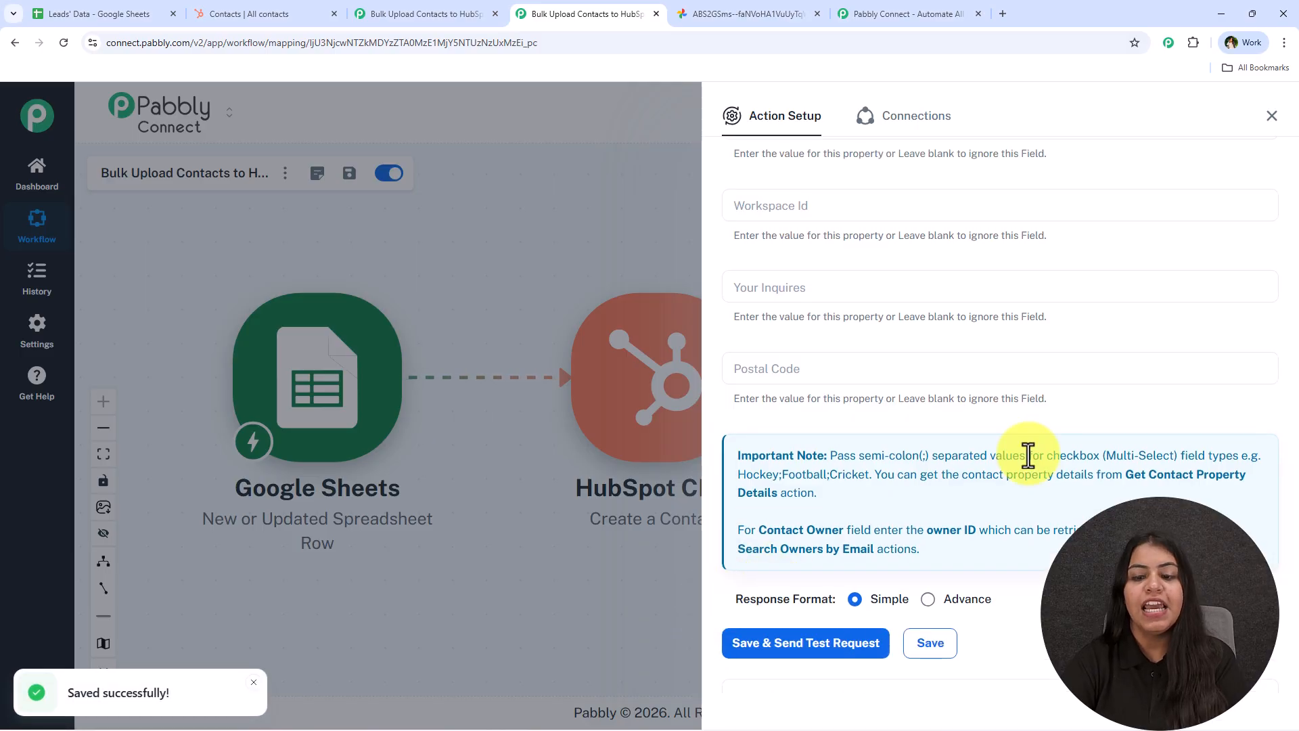
pyautogui.scroll(-5, 1028, 453)
pyautogui.scroll(-5, 929, 540)
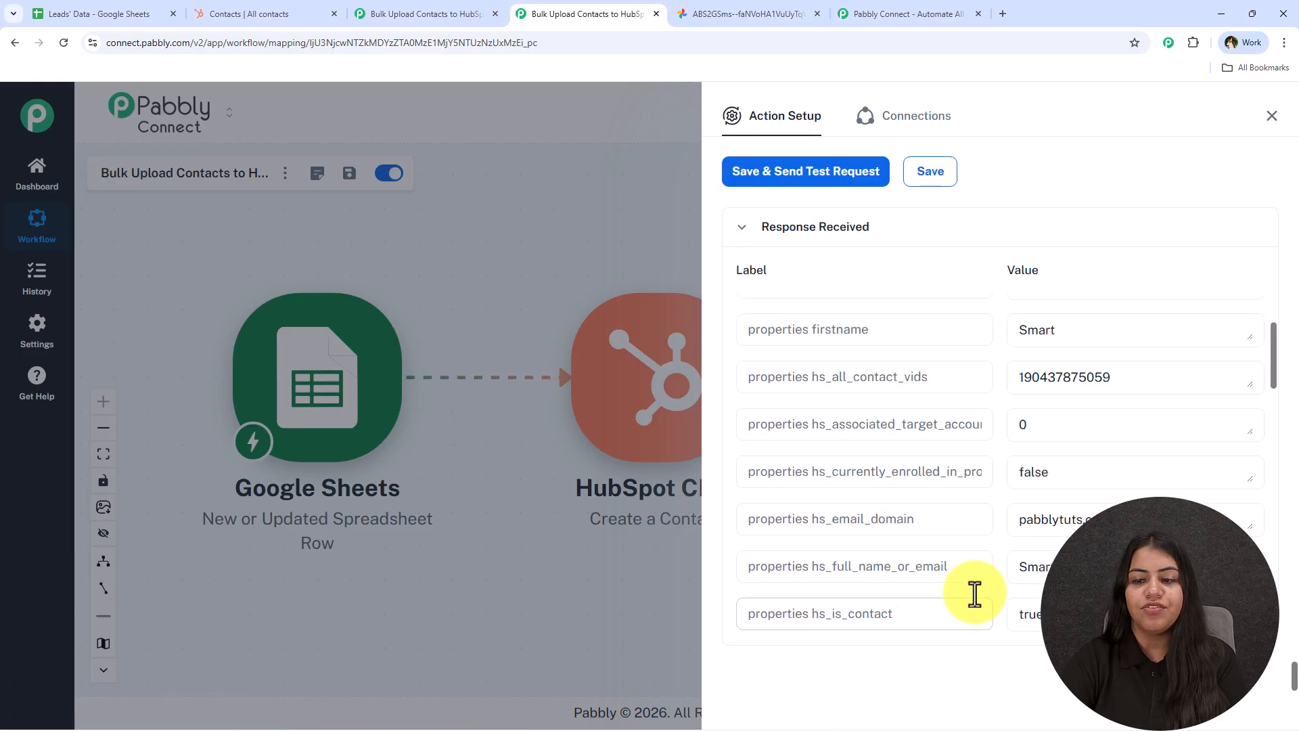
pyautogui.scroll(3, 986, 603)
# - Close the HubSpot CRM action setup and reload the All contacts list in HubSpot to check for the test contact
pyautogui.click(1271, 115)
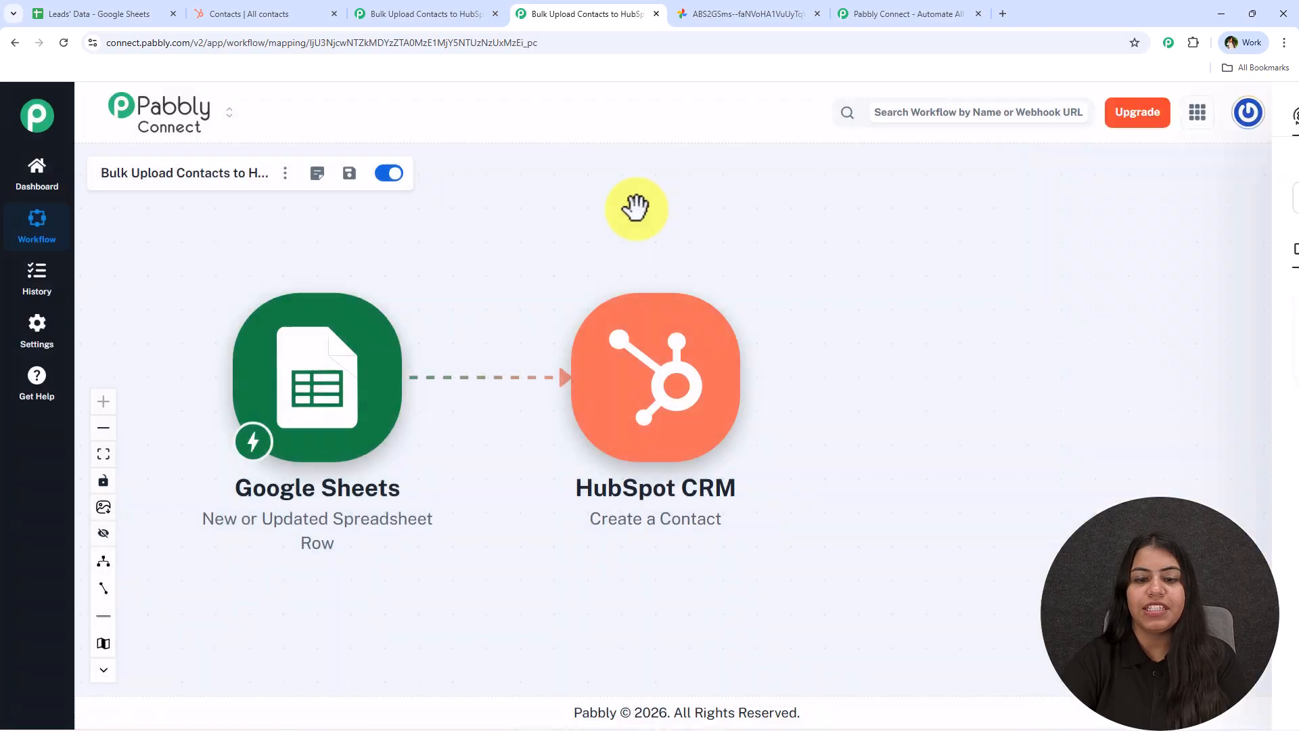
pyautogui.moveTo(942, 293); pyautogui.dragTo(1090, 301)
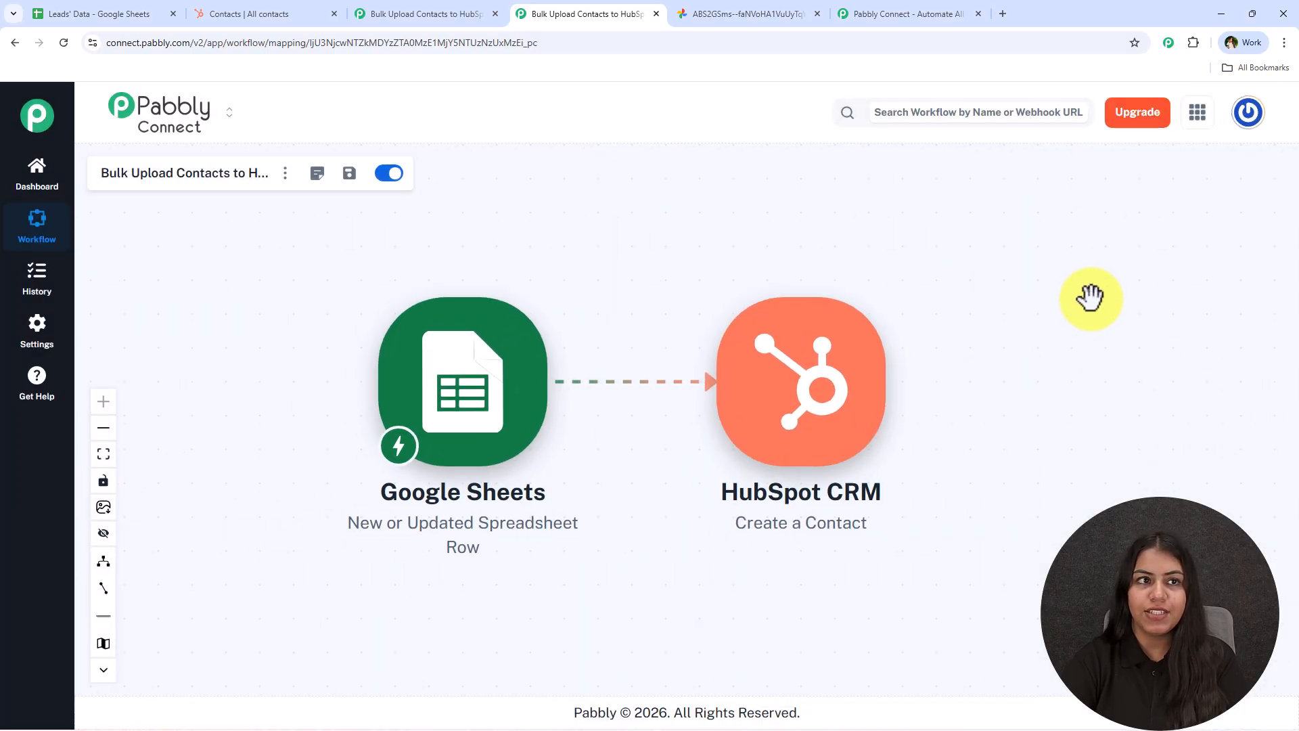
pyautogui.click(307, 13)
pyautogui.click(65, 40)
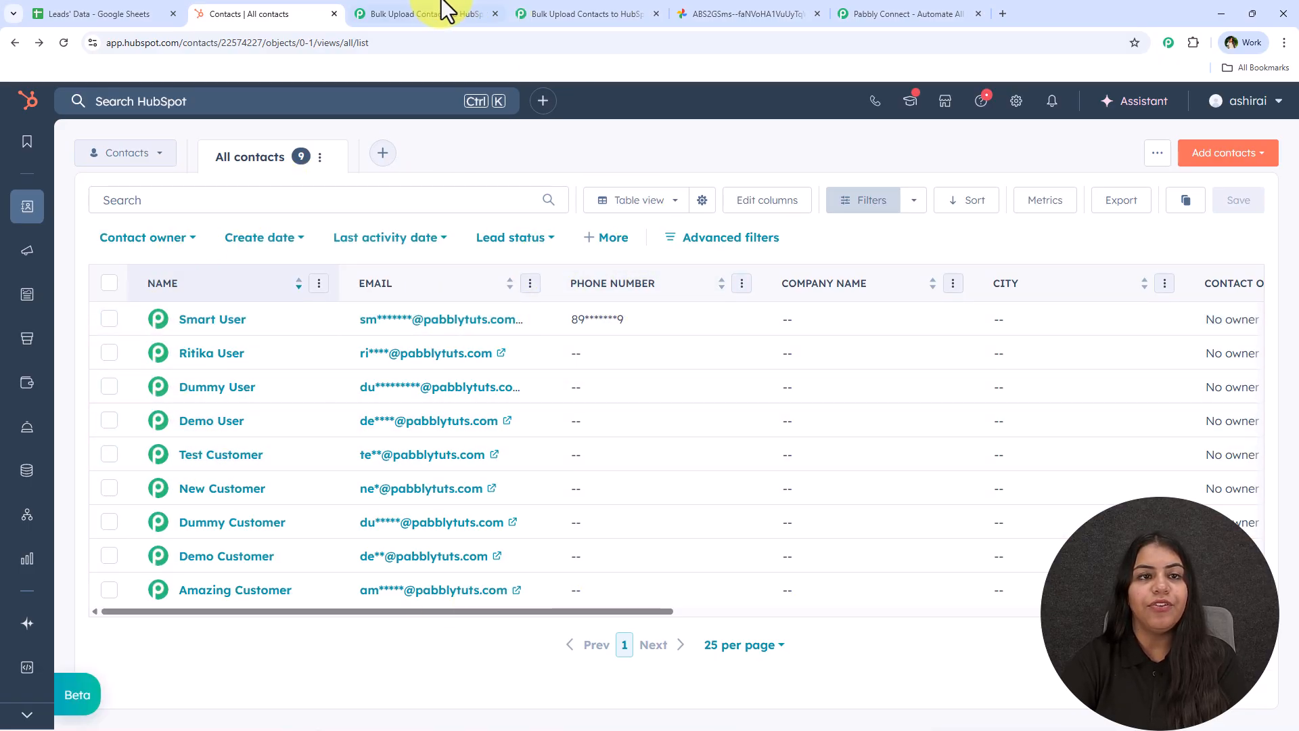
# - Switch to the Leads' Data spreadsheet and review the Pabbly Connect Webhooks sending options and the lead rows in A2:A25
pyautogui.click(136, 14)
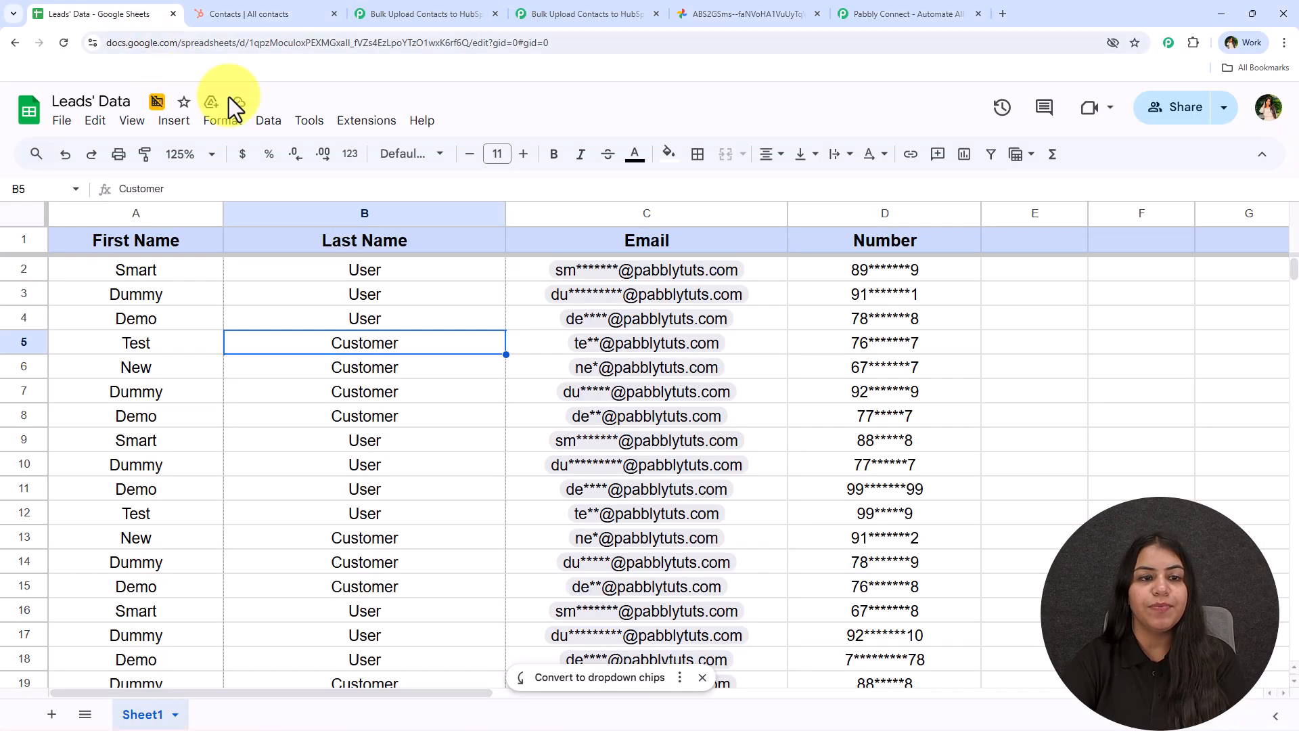
pyautogui.click(368, 120)
pyautogui.moveTo(385, 318)
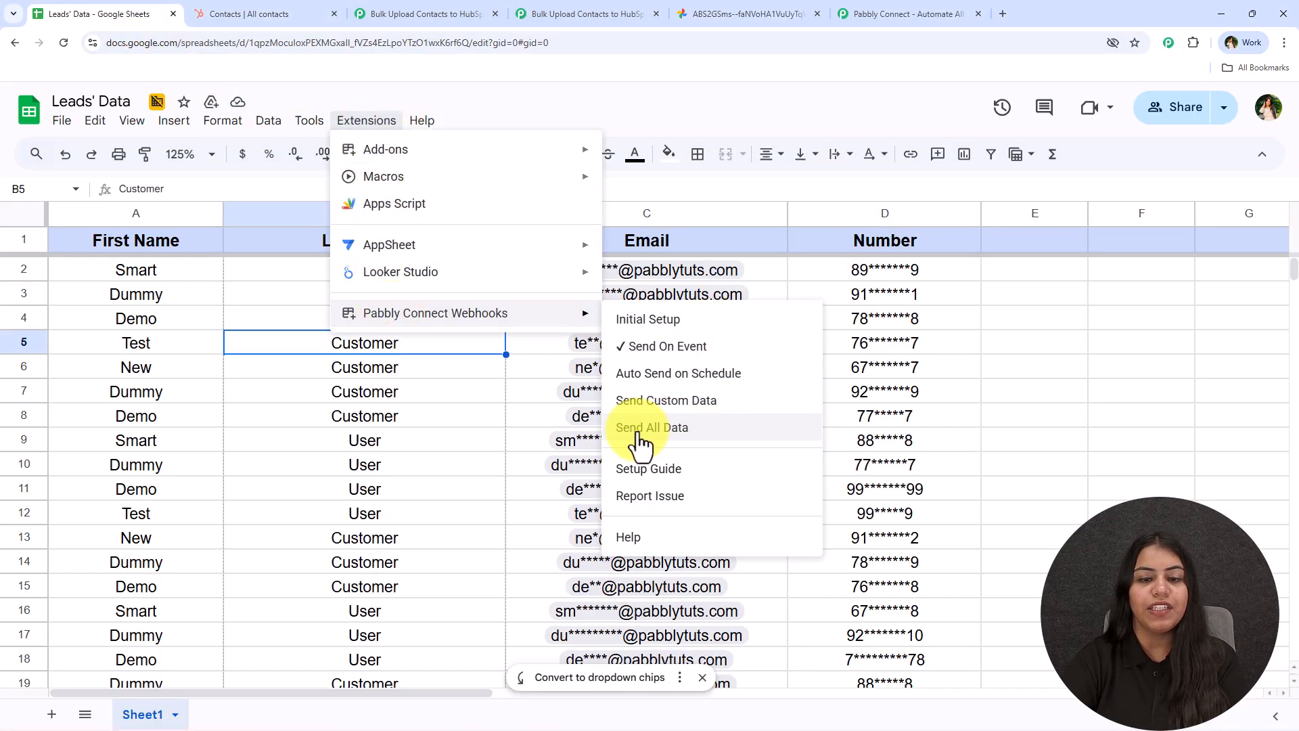
pyautogui.click(252, 373)
pyautogui.moveTo(169, 271); pyautogui.dragTo(192, 680)
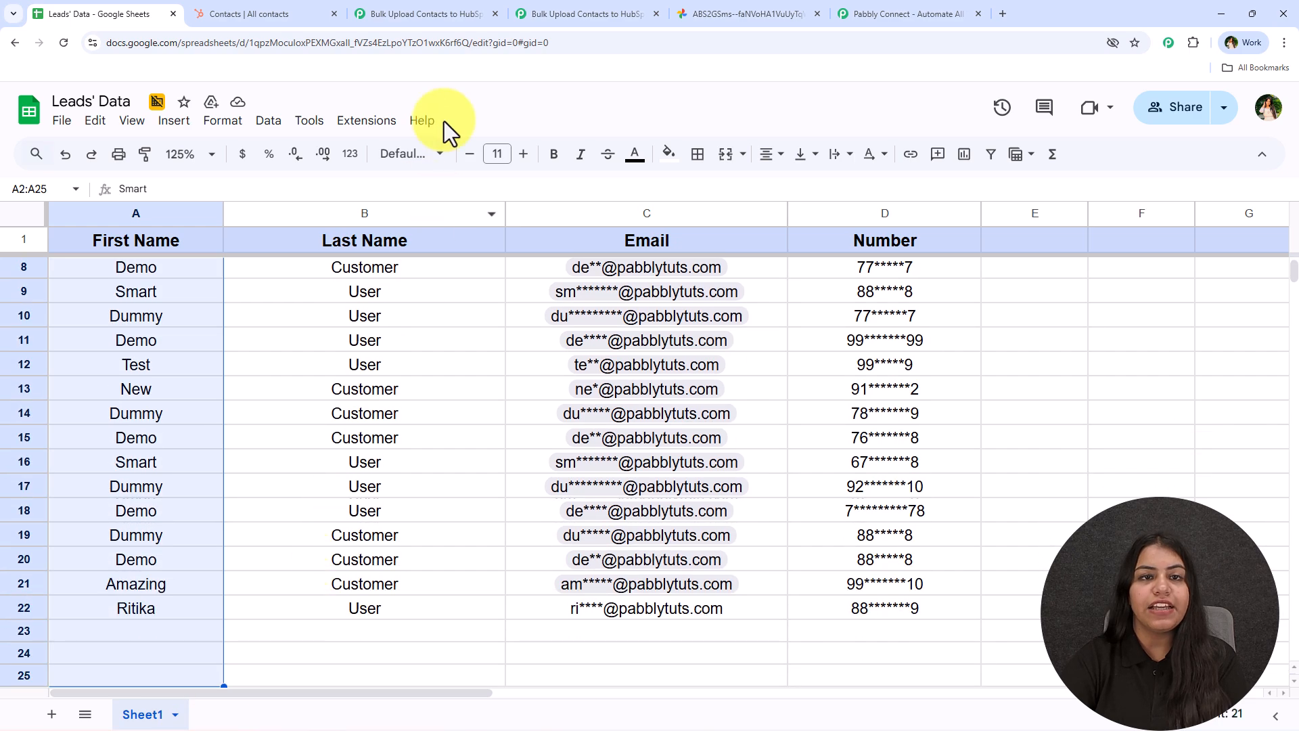
# - Review the Pabbly Connect workflow, the leads in the spreadsheet and the All contacts list in HubSpot
pyautogui.click(510, 11)
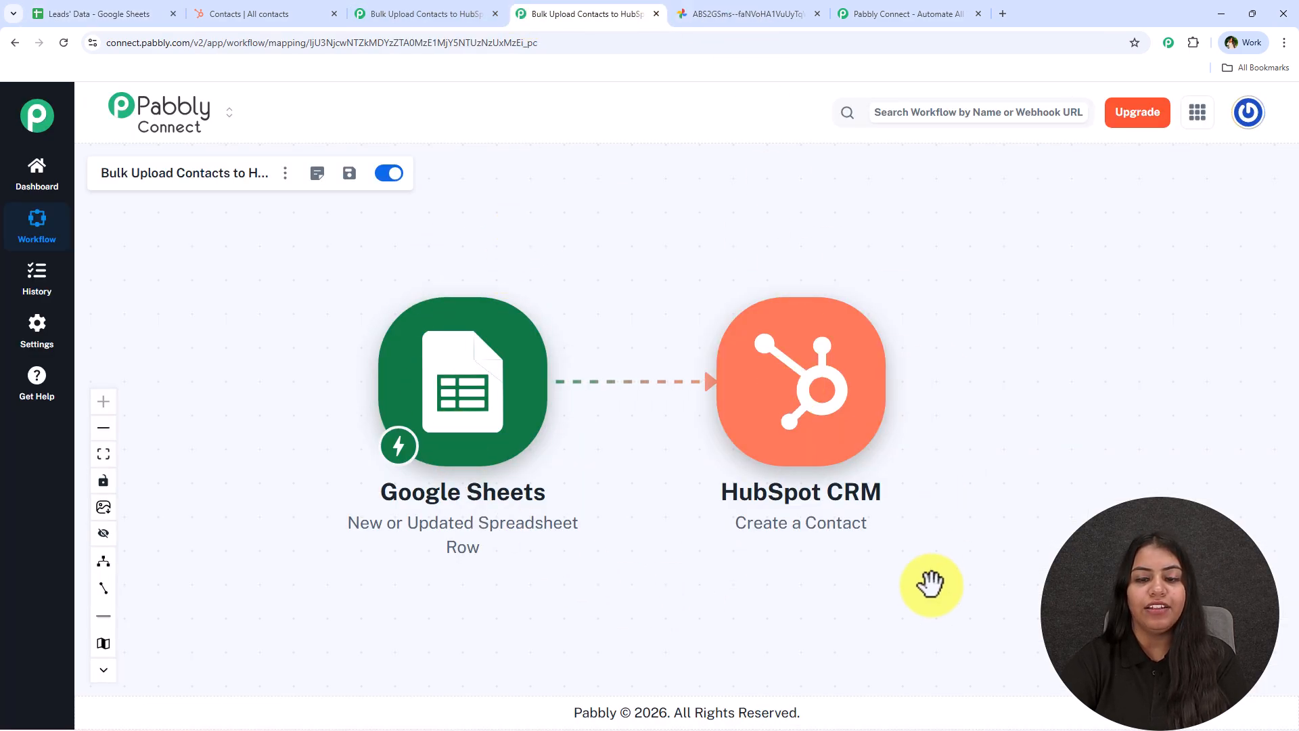
pyautogui.click(139, 14)
pyautogui.click(440, 344)
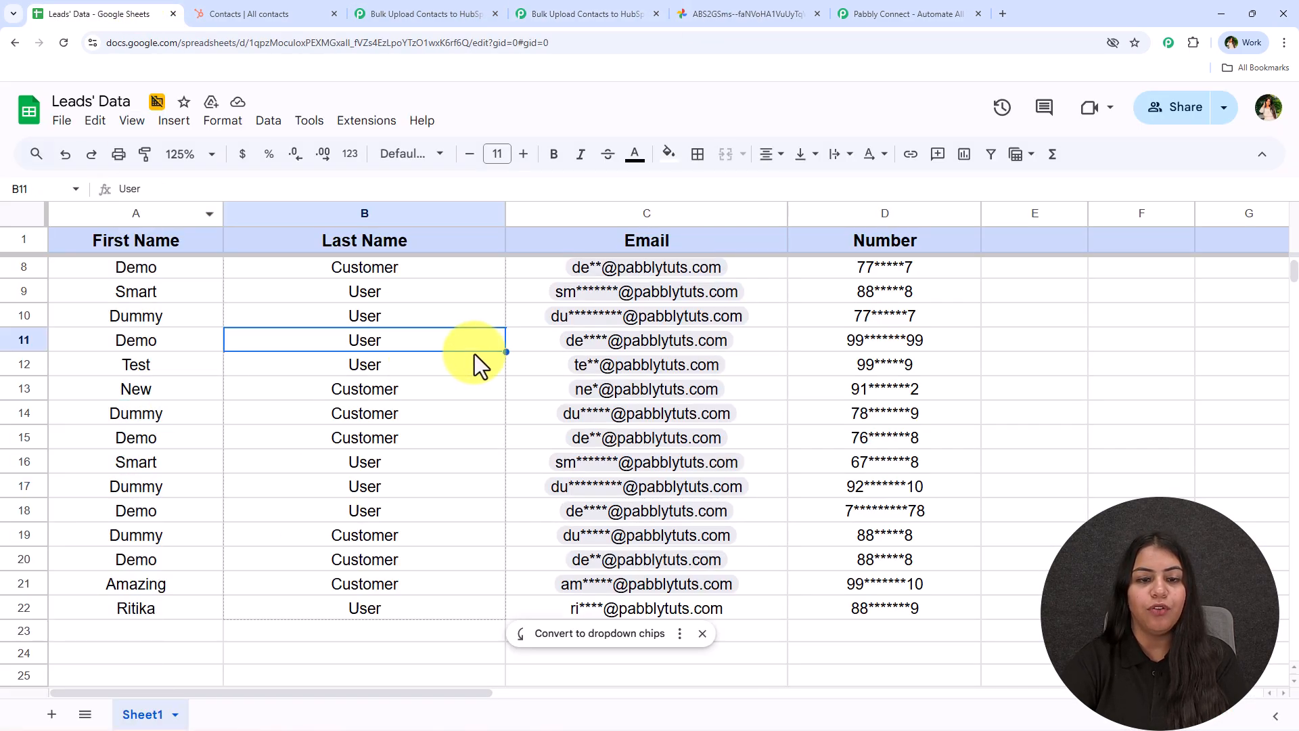
pyautogui.click(435, 267)
pyautogui.click(247, 13)
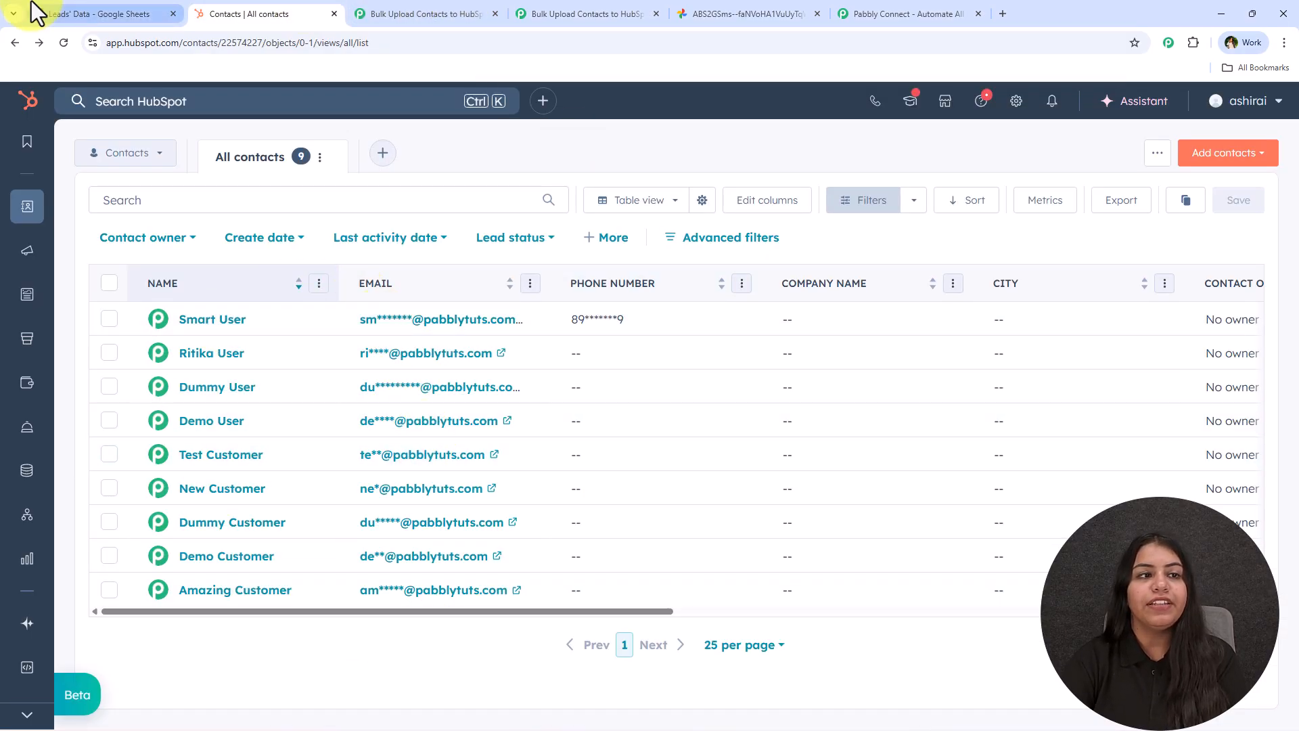
# - Return to the Leads' Data spreadsheet, select the empty cells A23:D24 and check the Send On Event option of Pabbly Connect Webhooks
pyautogui.click(132, 10)
pyautogui.moveTo(135, 631); pyautogui.dragTo(891, 648)
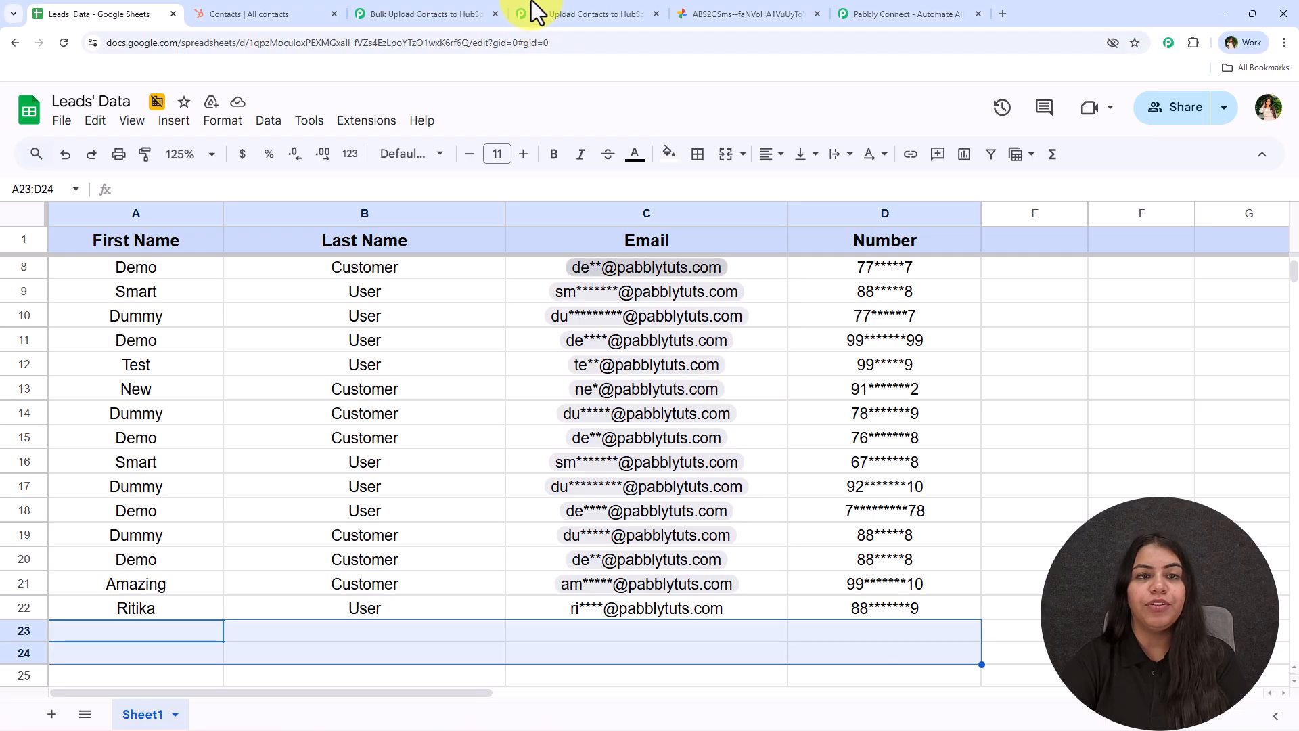
pyautogui.click(366, 121)
pyautogui.moveTo(378, 317)
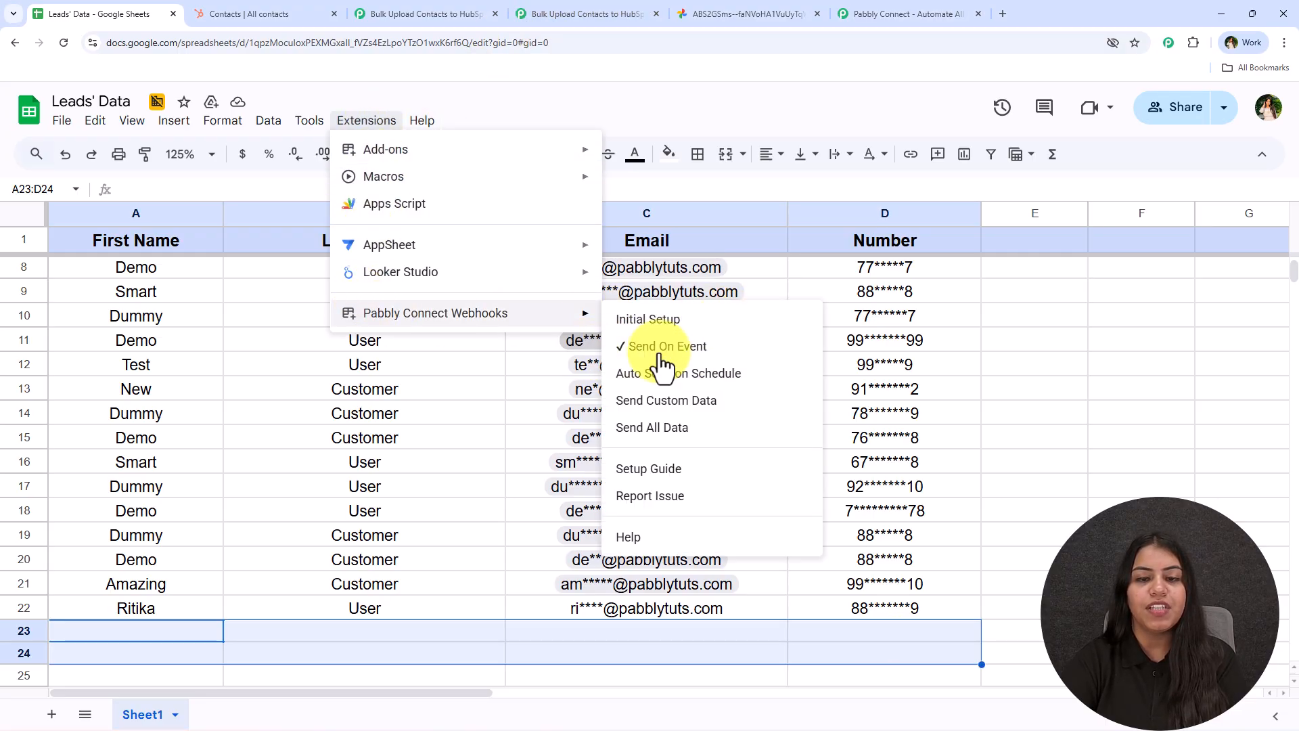
pyautogui.click(425, 413)
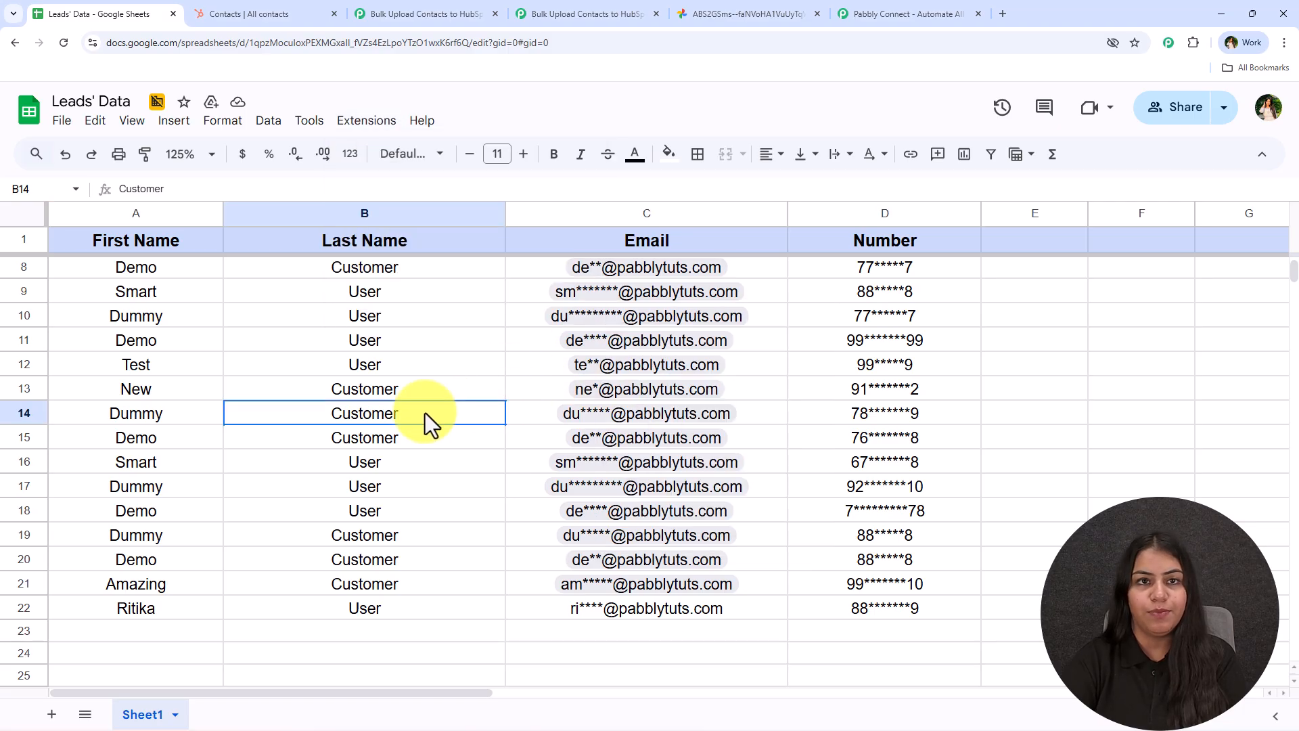
# - Return to the Pabbly Connect workflow and rearrange its nodes so HubSpot CRM sits above and to the right of Google Sheets
pyautogui.click(548, 13)
pyautogui.moveTo(576, 267); pyautogui.dragTo(572, 268)
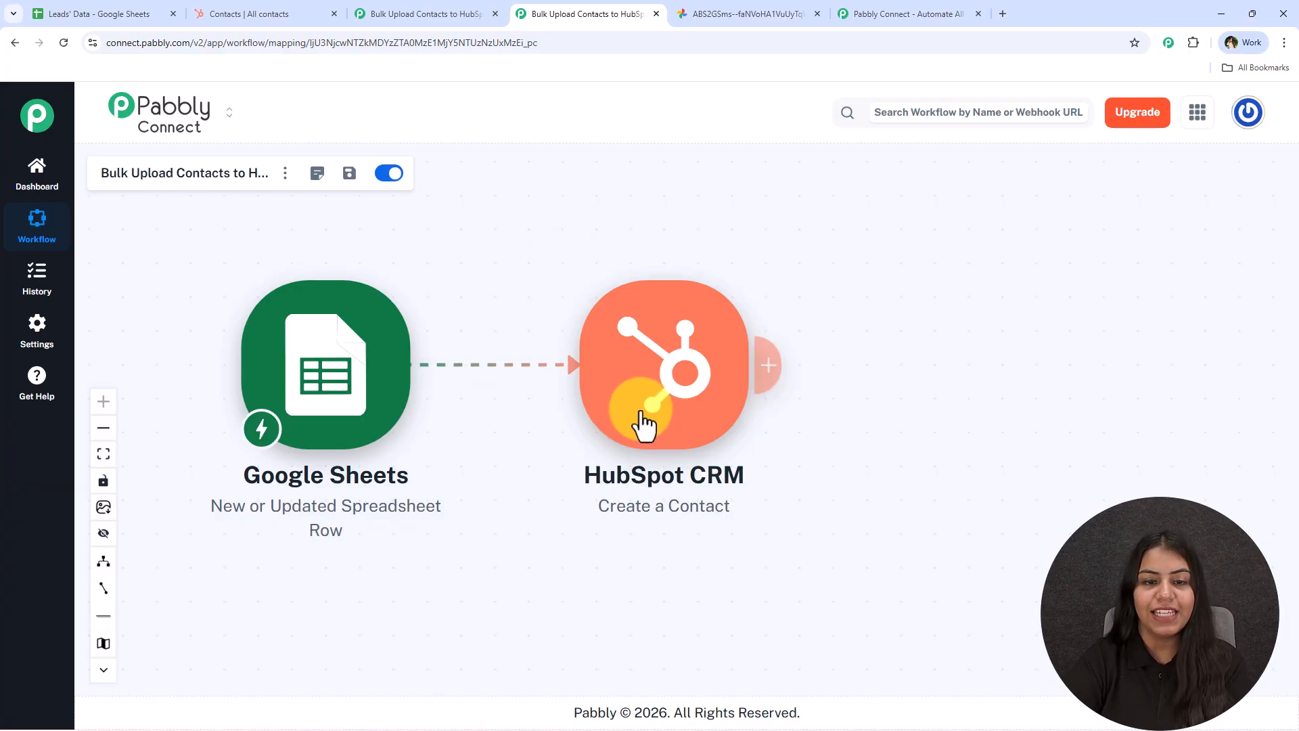
pyautogui.moveTo(635, 426); pyautogui.dragTo(693, 514)
pyautogui.moveTo(723, 421); pyautogui.dragTo(724, 417)
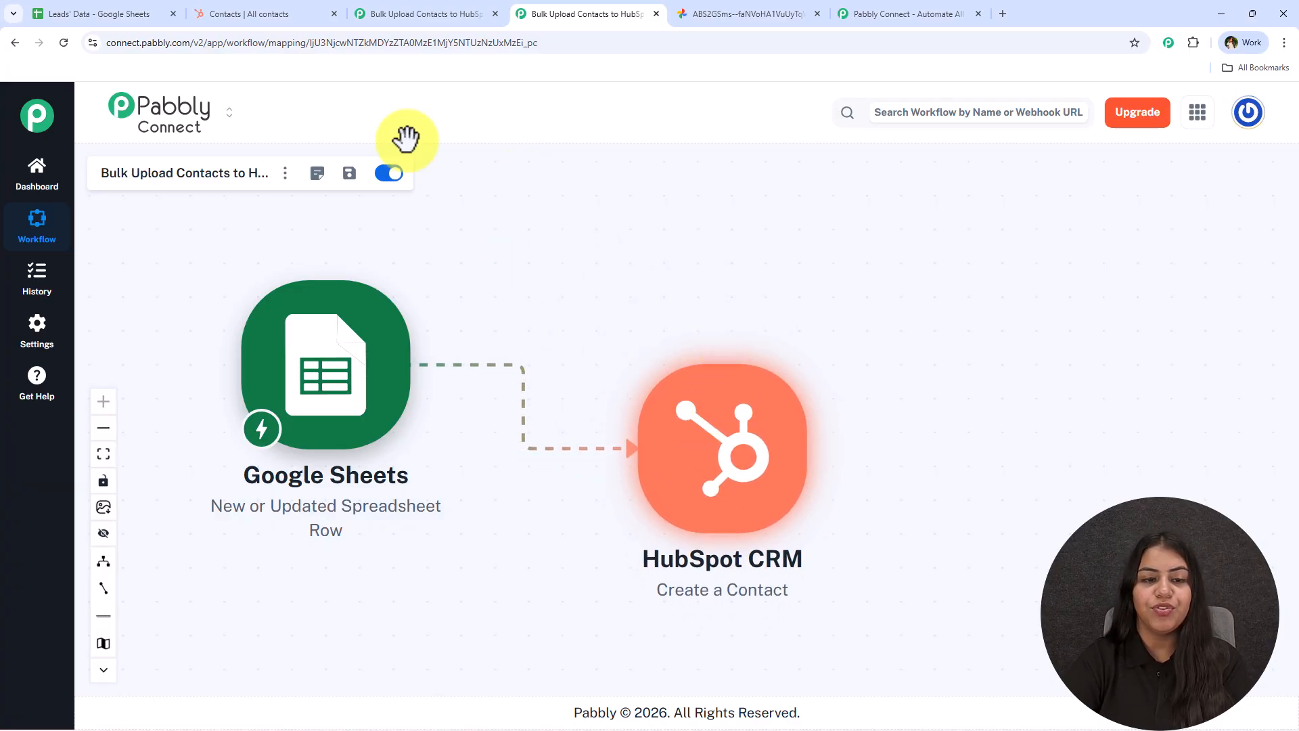
pyautogui.moveTo(331, 372); pyautogui.dragTo(322, 387)
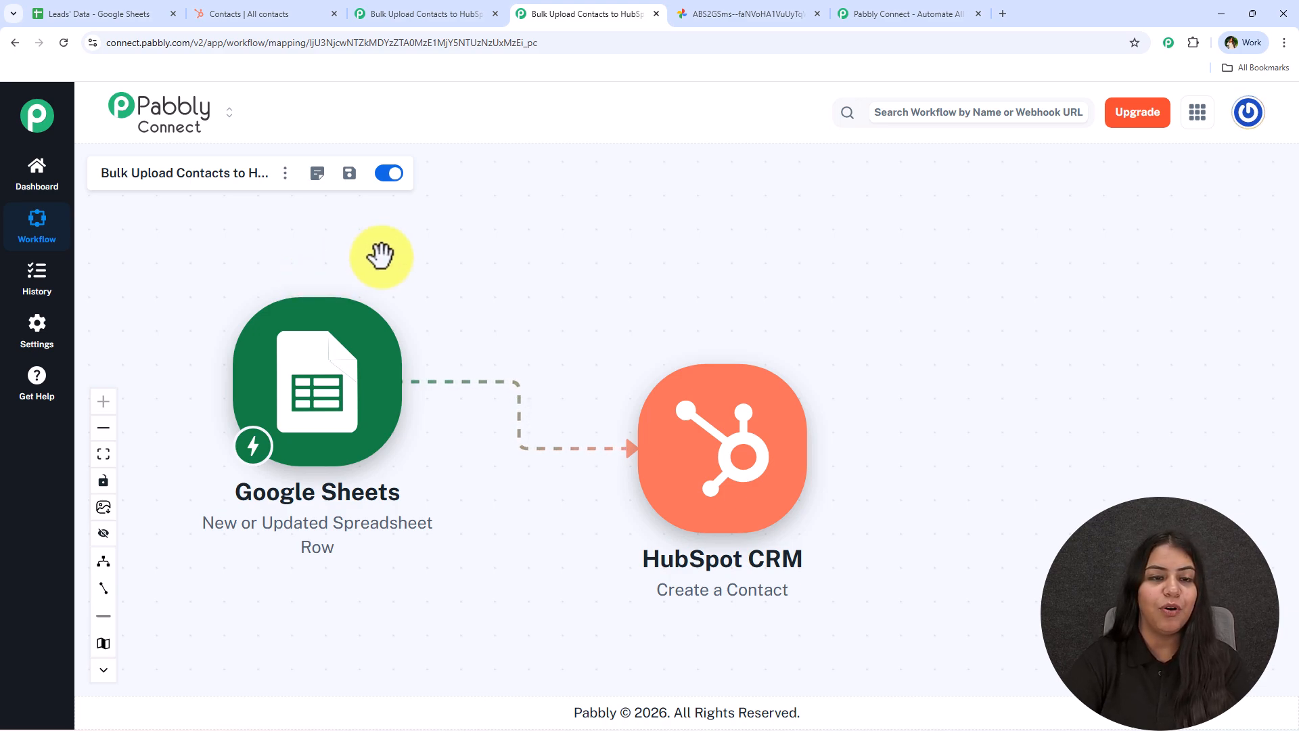
pyautogui.moveTo(679, 449); pyautogui.dragTo(661, 302)
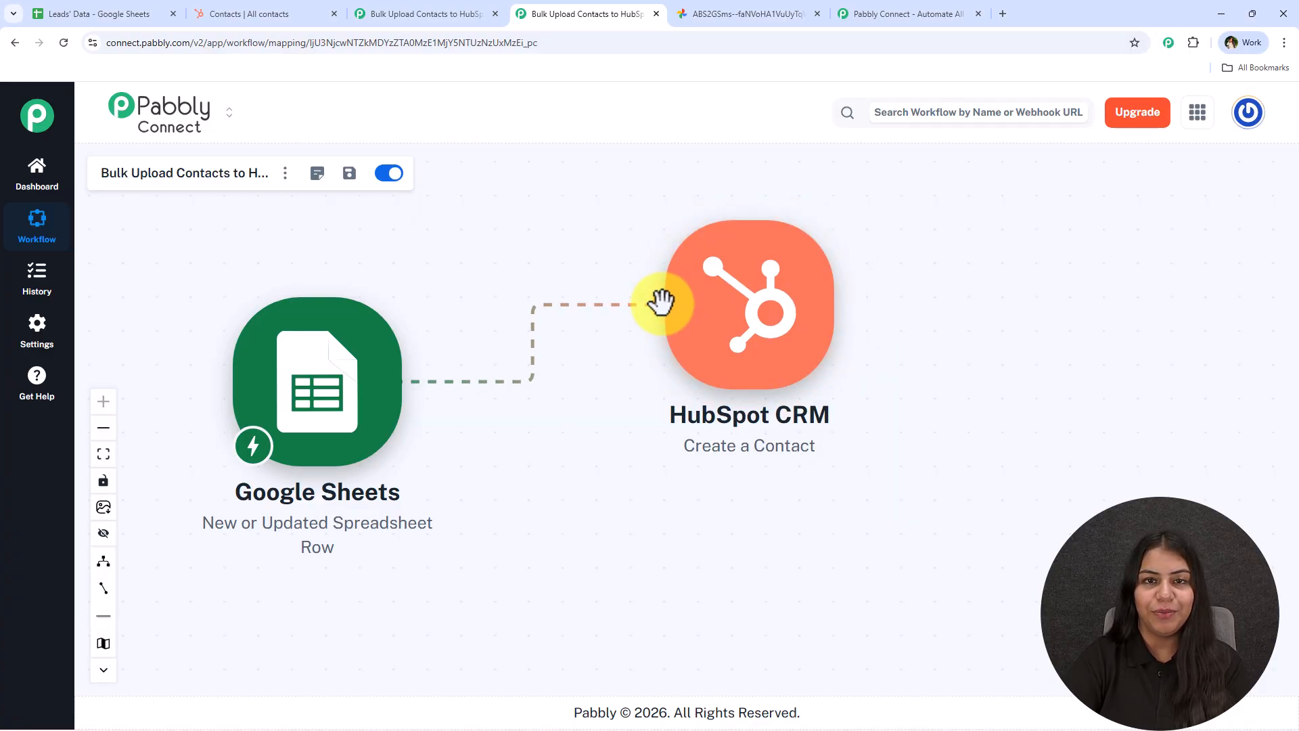